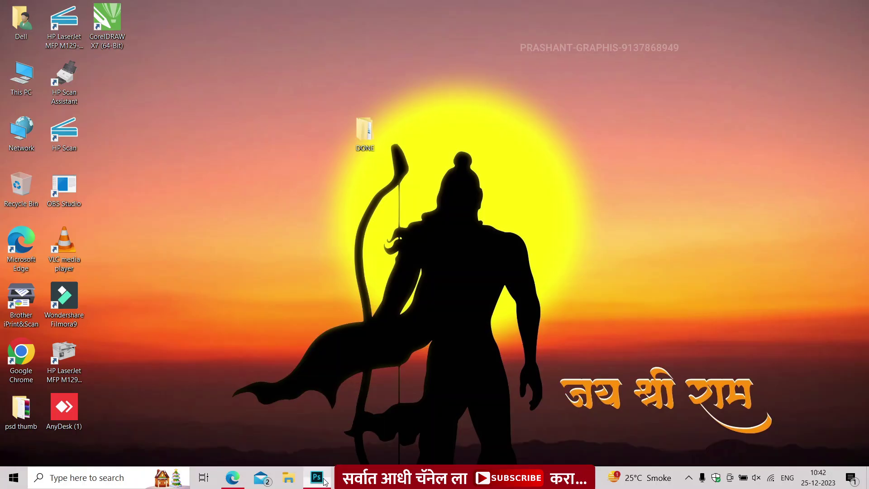
Bring the Photoshop window, with the blank Untitled-1 document, to the front
left_click(324, 481)
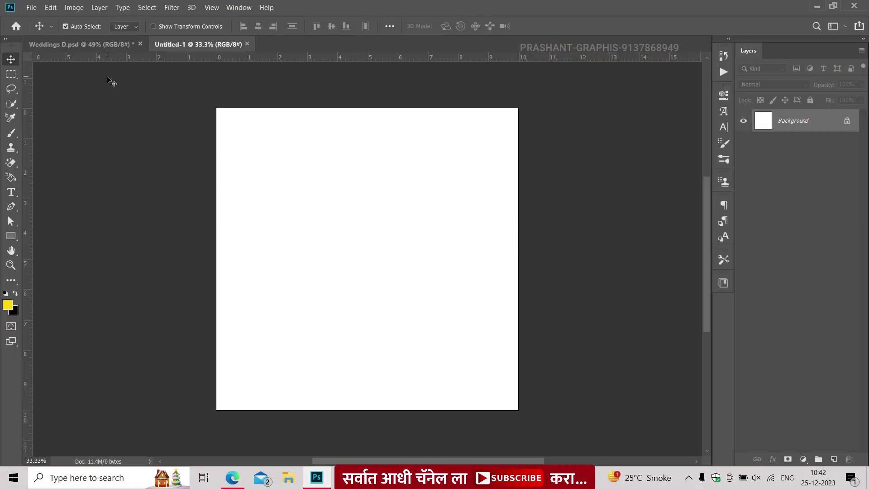
Create a landscape 2259 × 1750 pixel document at 250 ppi
left_click(31, 8)
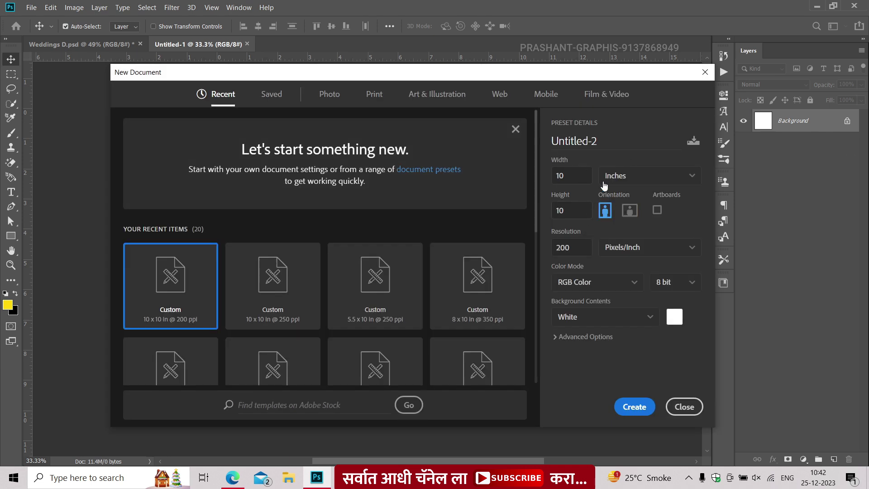
left_click(609, 179)
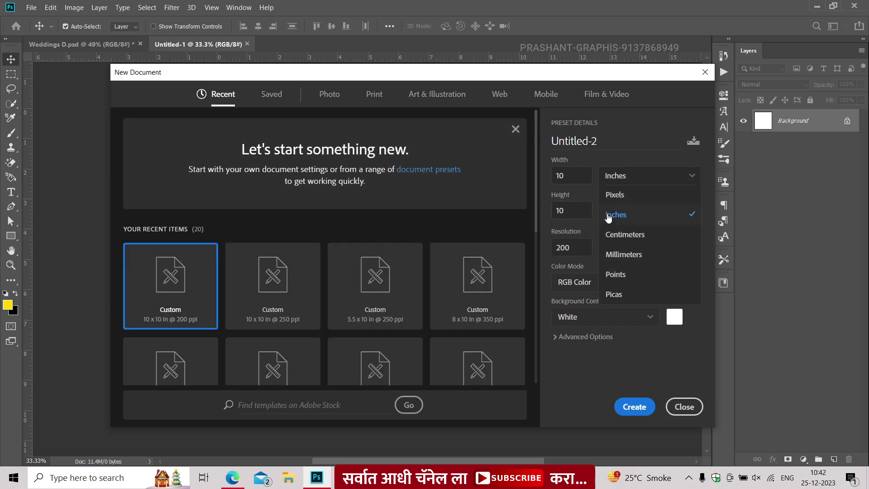
left_click(614, 196)
double_click(552, 211)
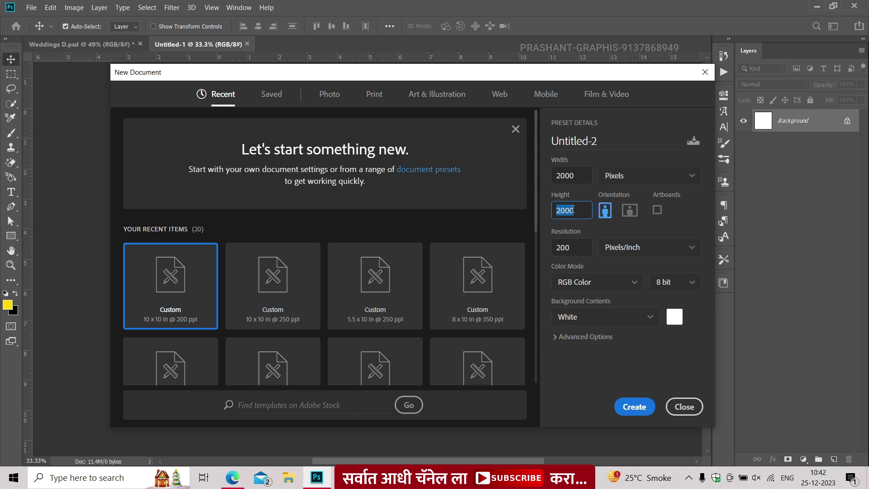
double_click(555, 175)
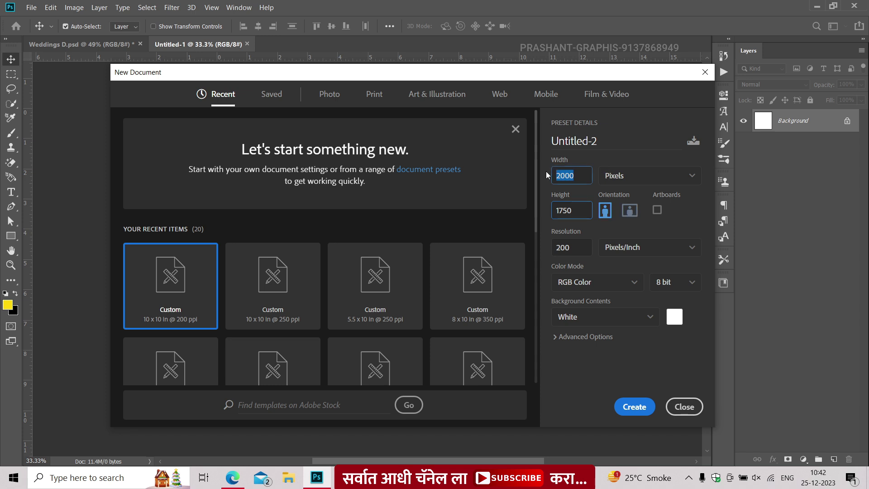
type("2259")
double_click(552, 247)
type("250")
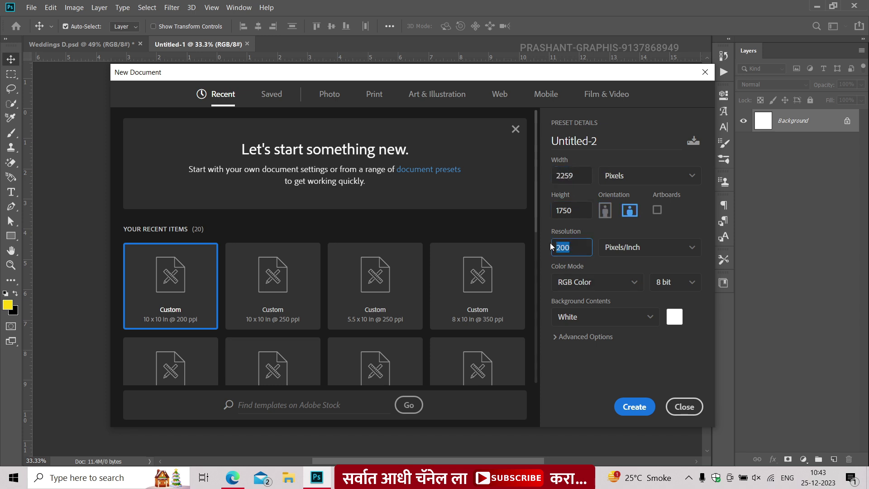
left_click(626, 405)
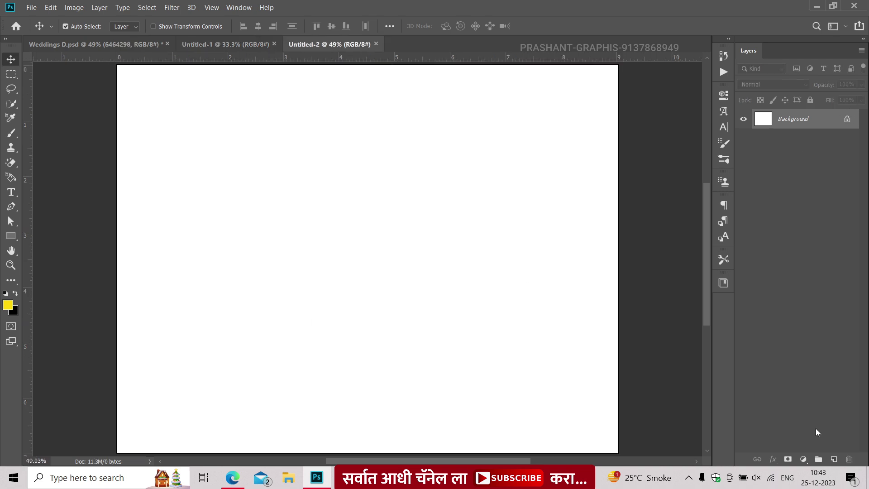
Add a dark red Solid Color fill and fit the wood texture over the canvas
left_click(803, 459)
left_click(809, 259)
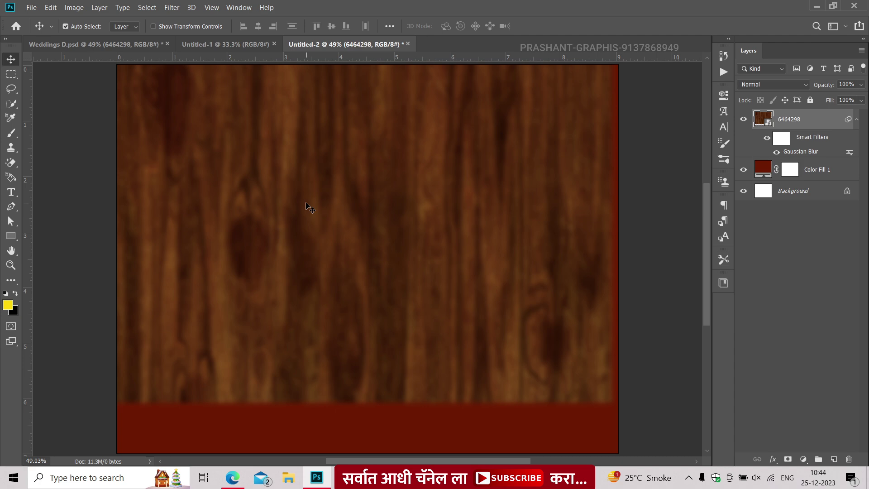
scroll(305, 205, "down", 2)
key("ctrl+t")
mouse_move(262, 206)
left_mouse_down()
mouse_move(262, 263)
mouse_move(267, 251)
left_mouse_up()
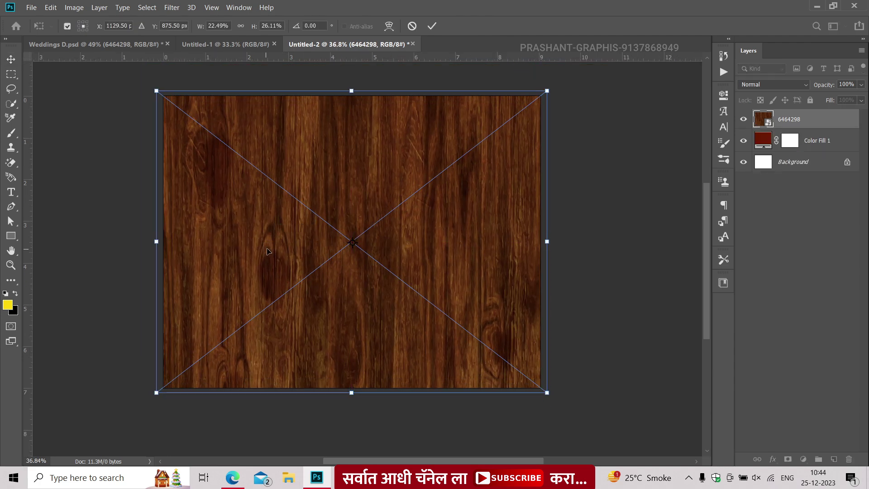
key("Return")
Set the wood layer's opacity to 64% and add an Exposure adjustment above it
scroll(272, 249, "up", 2)
left_click(861, 85)
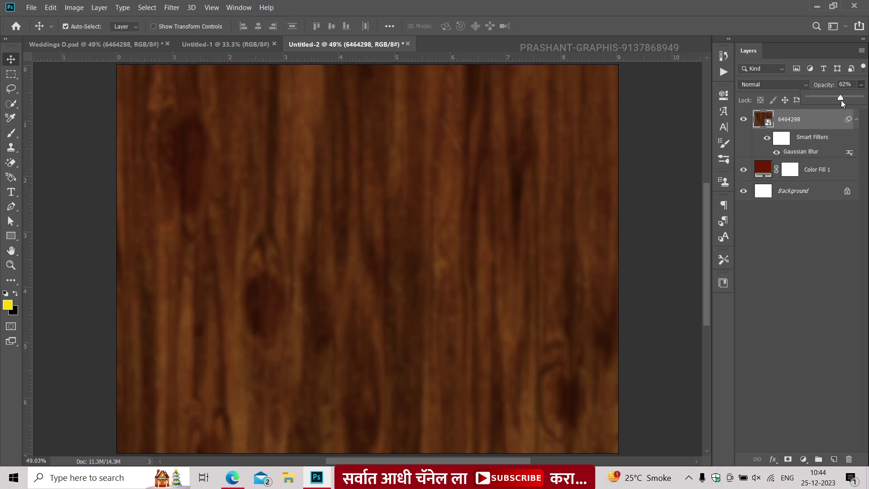
left_click_drag(840, 100, 843, 99)
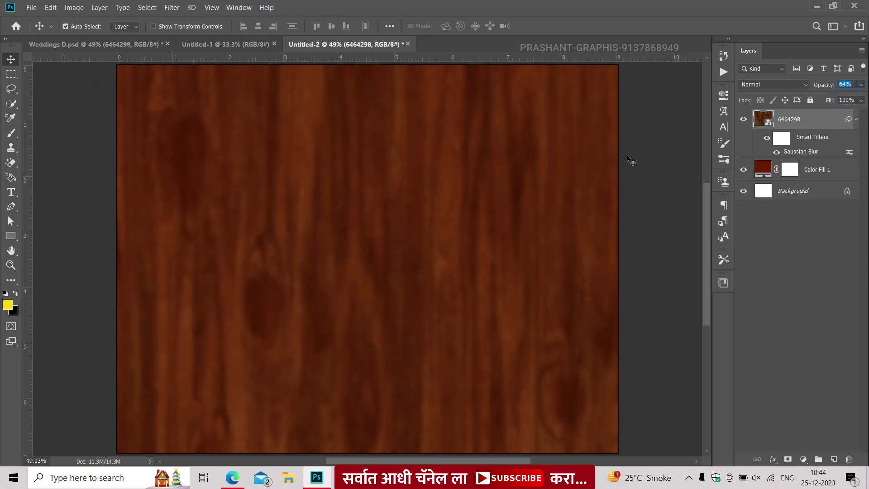
left_click(650, 172)
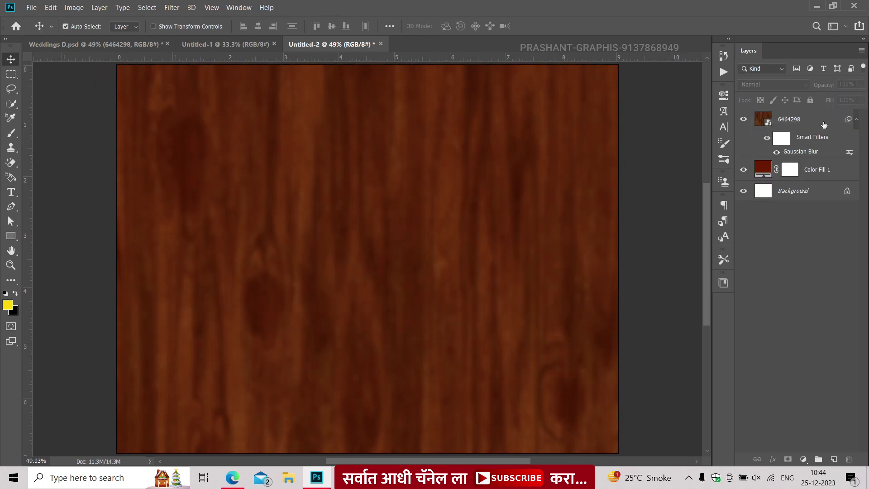
left_click(824, 124)
left_click(803, 458)
left_click(802, 320)
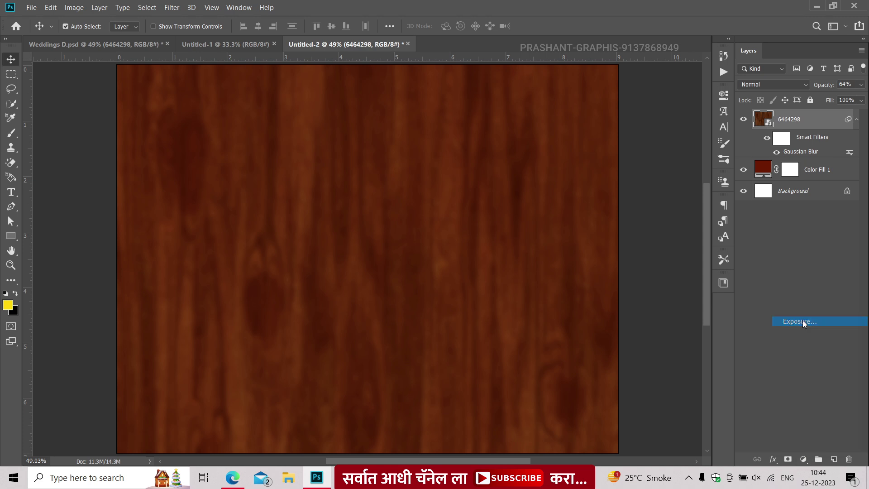
Set Exposure to about +0.71 and Gamma Correction to about 0.71
left_click(692, 94)
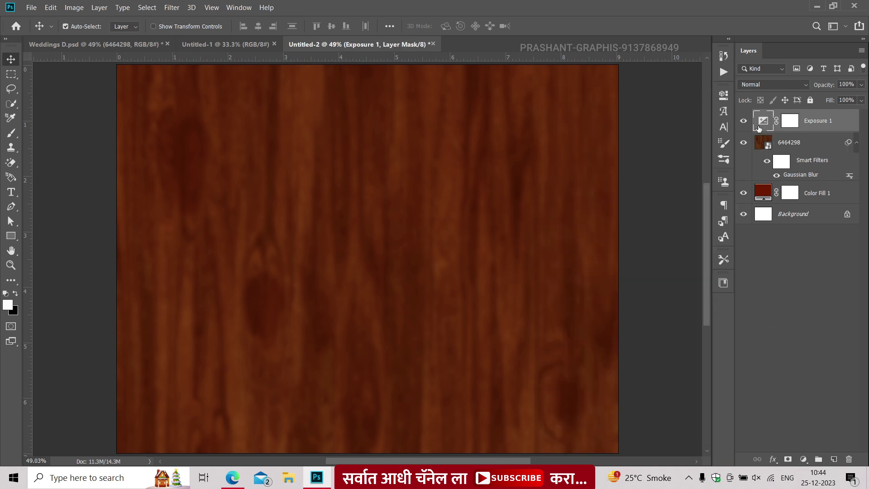
double_click(762, 121)
left_click_drag(624, 160, 635, 158)
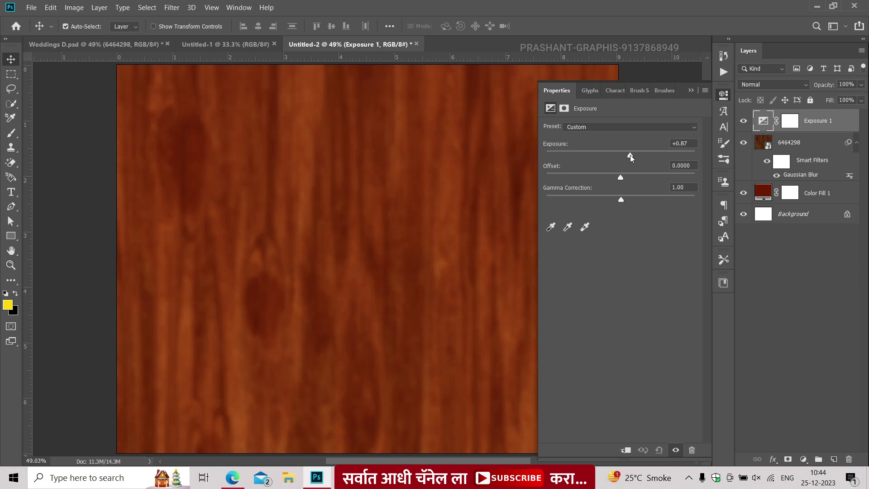
left_click_drag(621, 200, 634, 200)
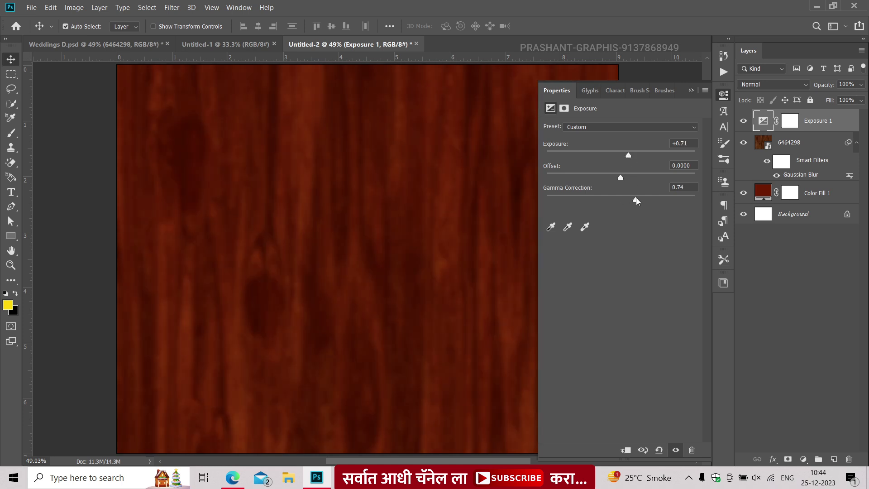
left_click_drag(649, 203, 639, 202)
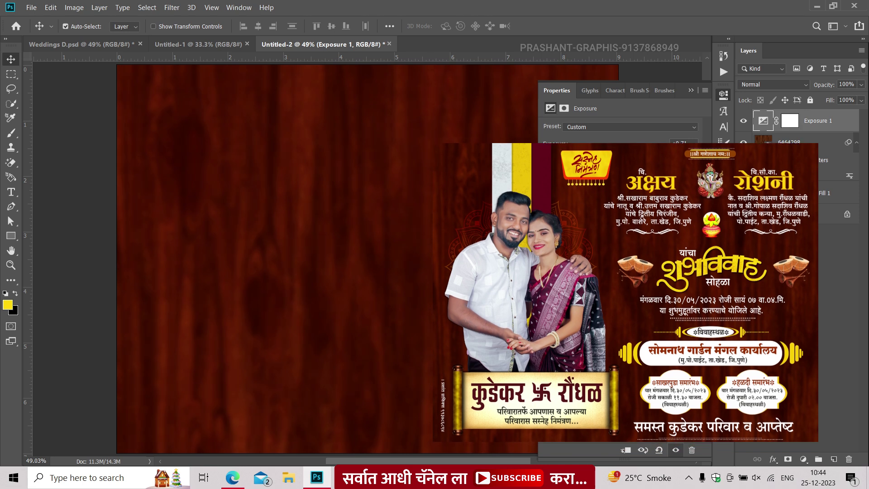
Group the wood, fill and Exposure layers into a group named 'BACKROUND'
left_click(796, 253)
left_click(790, 121)
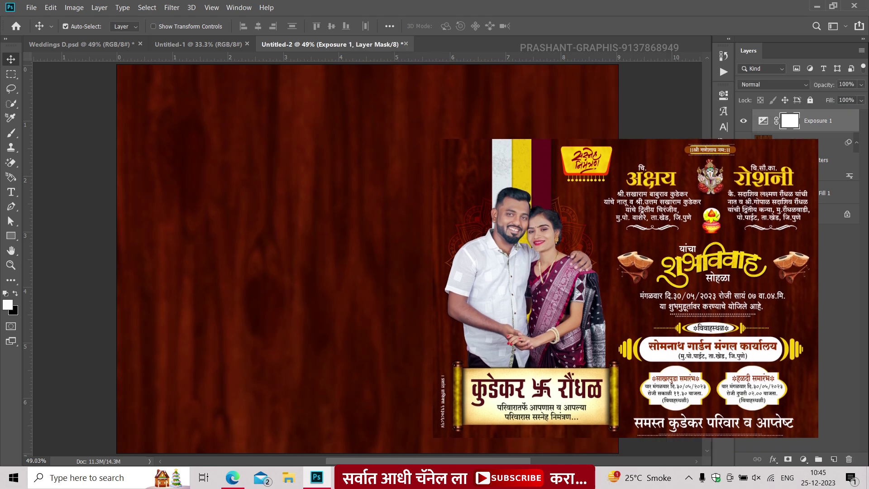
key("ctrl+g")
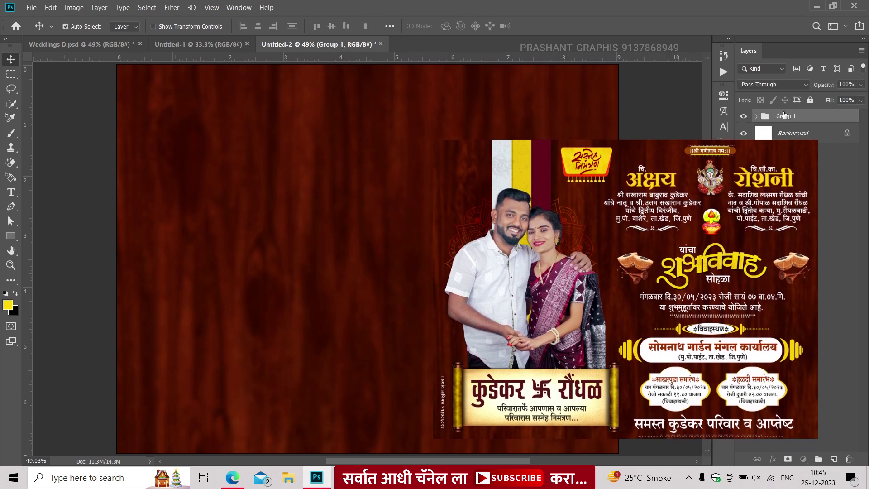
double_click(784, 117)
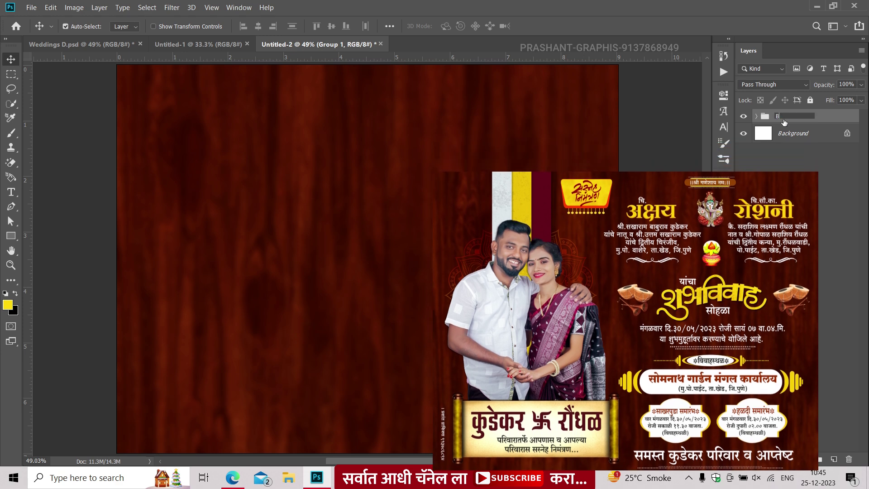
type("BACKROUND")
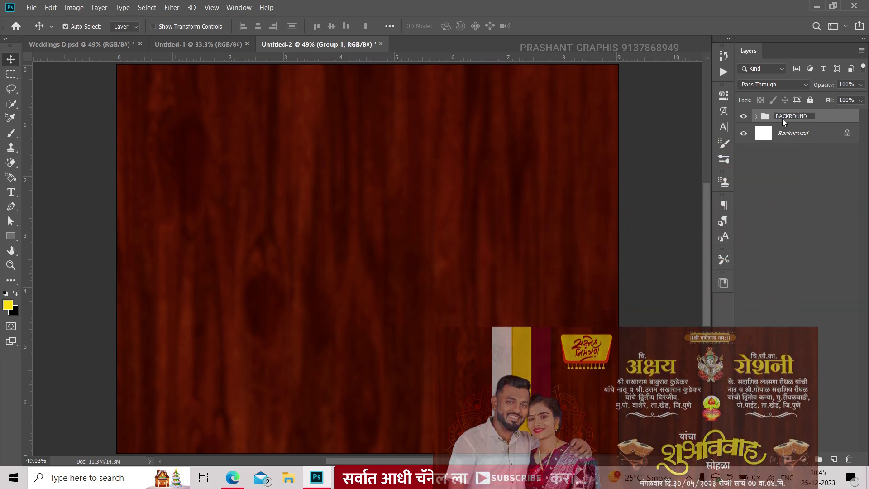
key("Return")
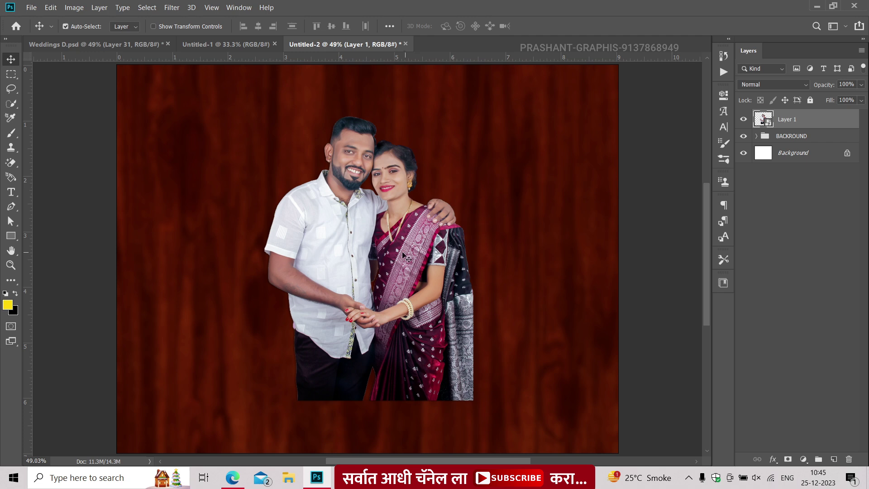
Drag the couple photo over to the left side of the canvas
left_click_drag(404, 255, 284, 252)
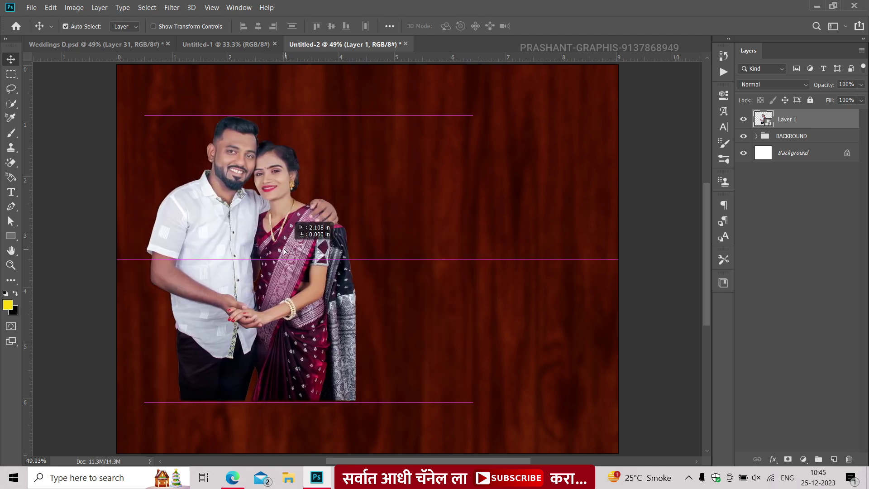
left_click_drag(284, 252, 278, 252)
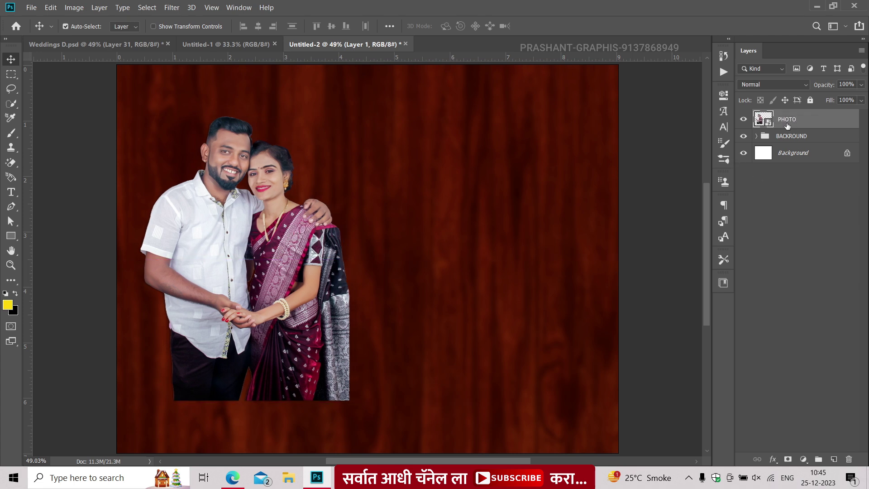
Add the groom's name as enlarged Devanagari text near the top and drag it right
key("t")
left_click(322, 128)
key("ctrl+v")
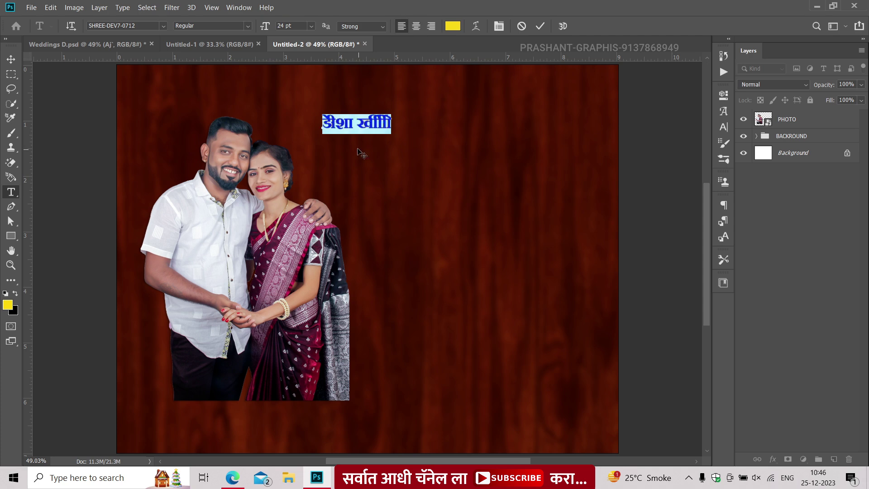
key("ctrl+shift+c")
key("ctrl+a")
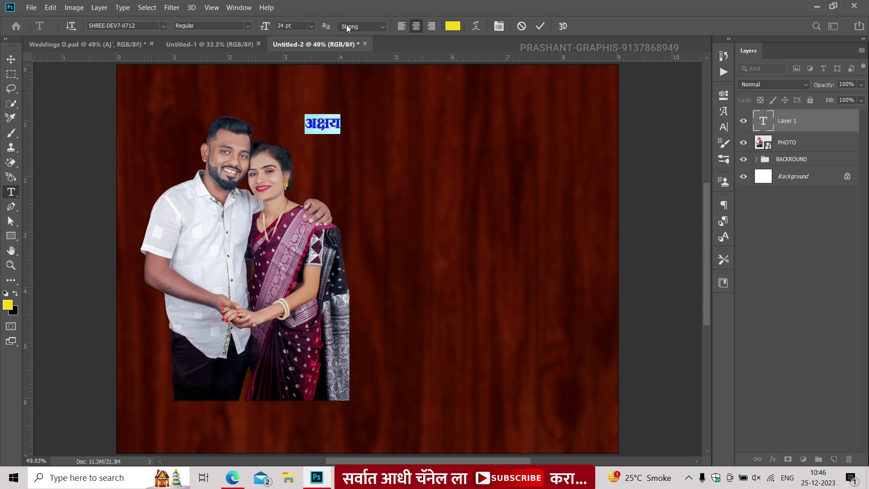
left_click(276, 26)
type("8")
key("Return")
key("ctrl+Return")
key("v")
left_click_drag(339, 122, 530, 131)
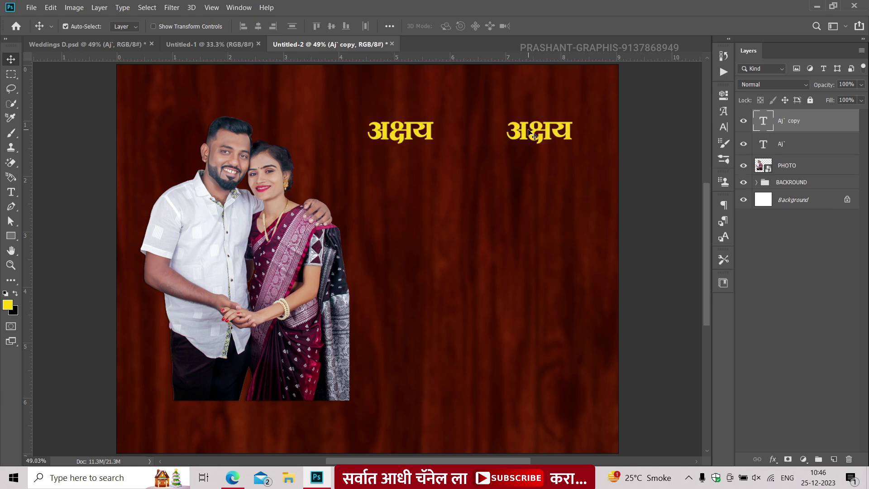
Change the right-hand name to the bride's name at 44.57 pt
key("t")
left_click(543, 131)
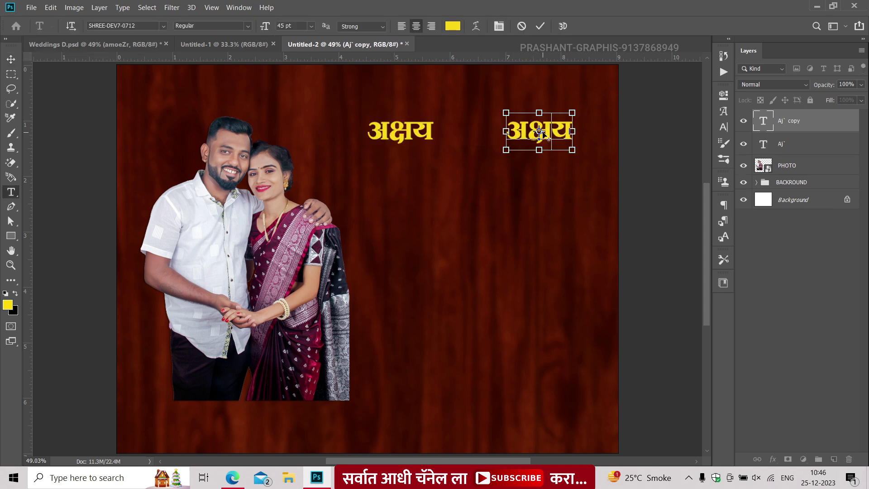
key("ctrl+a")
type("amoeZr")
key("ctrl+a")
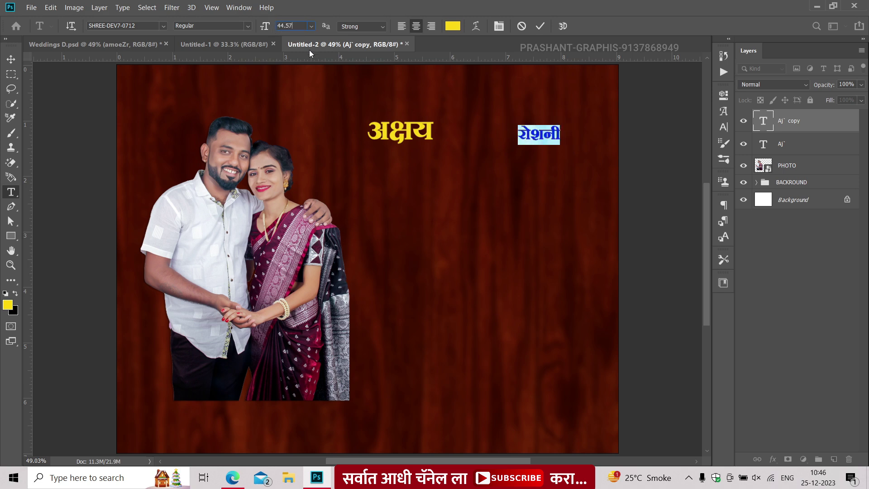
type("57")
key("Return")
Resize the left-hand groom's name to 44.57 pt and commit it
left_click(405, 129)
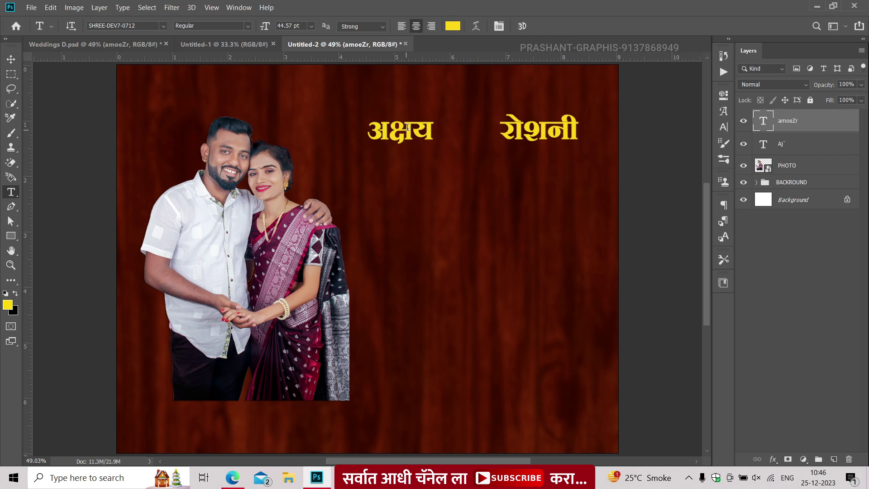
key("ctrl+a")
left_click(285, 26)
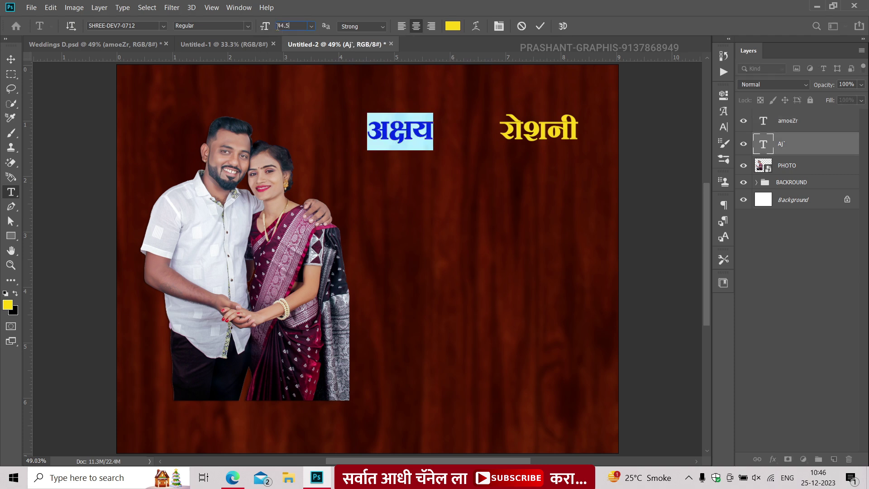
type(".57")
left_click(16, 58)
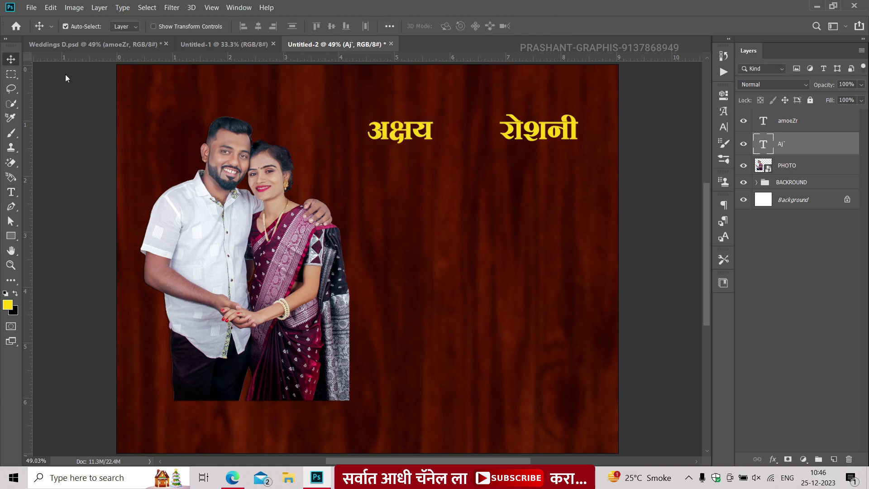
Center the Ganesh image between the names and paste the श्री गणेशाय नमः badge above it
left_click_drag(413, 131, 403, 129)
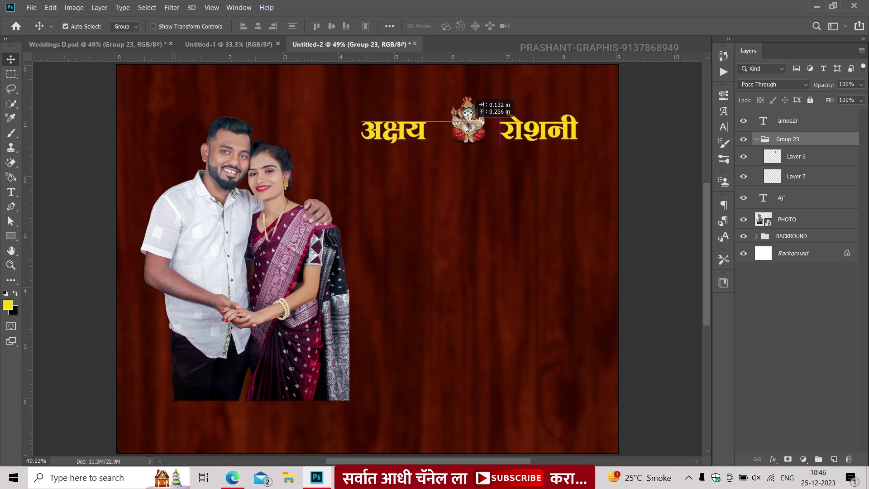
left_click_drag(465, 129, 458, 133)
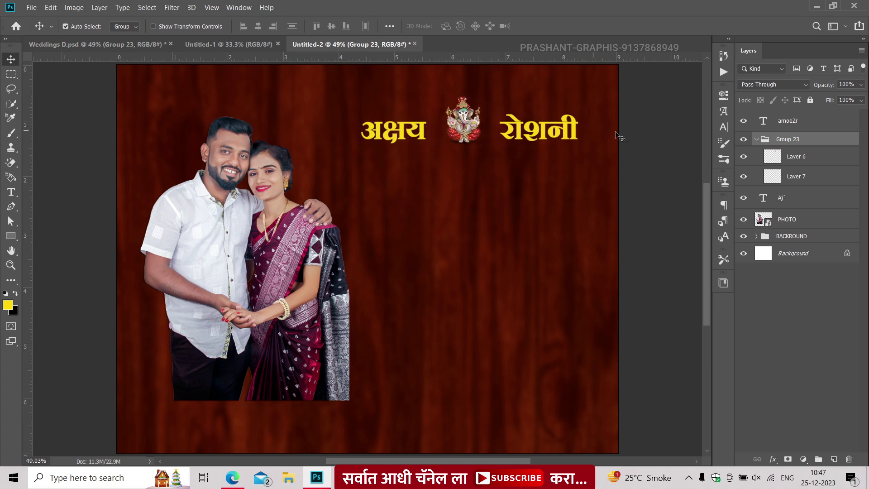
key("ctrl+v")
left_click_drag(346, 258, 457, 80)
Duplicate the badge's श्री गणेशाय नमः text layer and move the copy above the groom's name
scroll(425, 155, "up", 3)
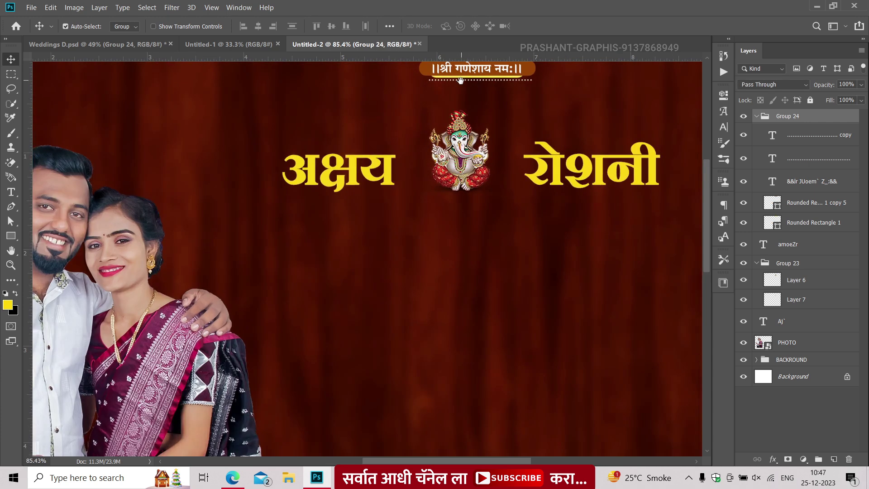
scroll(429, 155, "up", 1)
left_click_drag(428, 150, 409, 168)
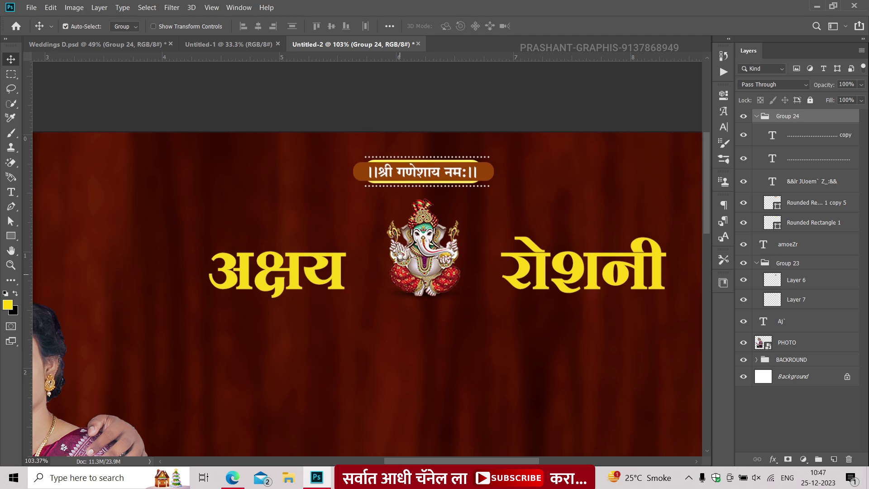
scroll(142, 82, "down", 3)
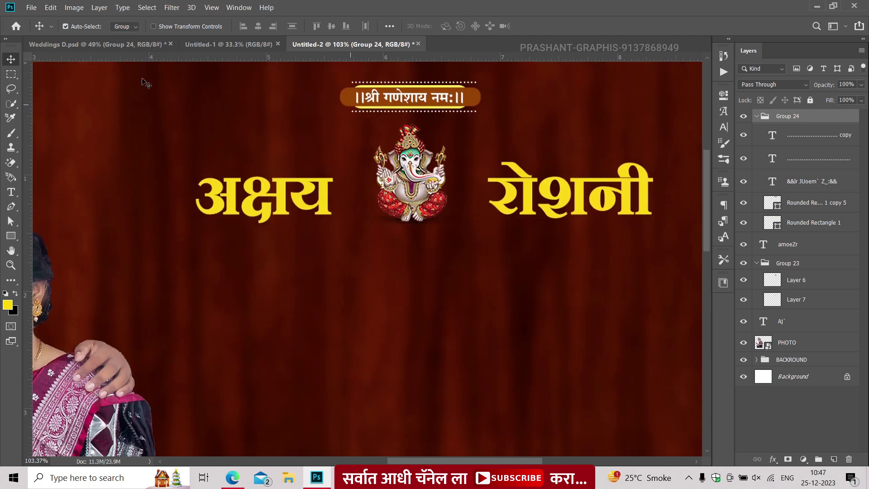
left_click(764, 175)
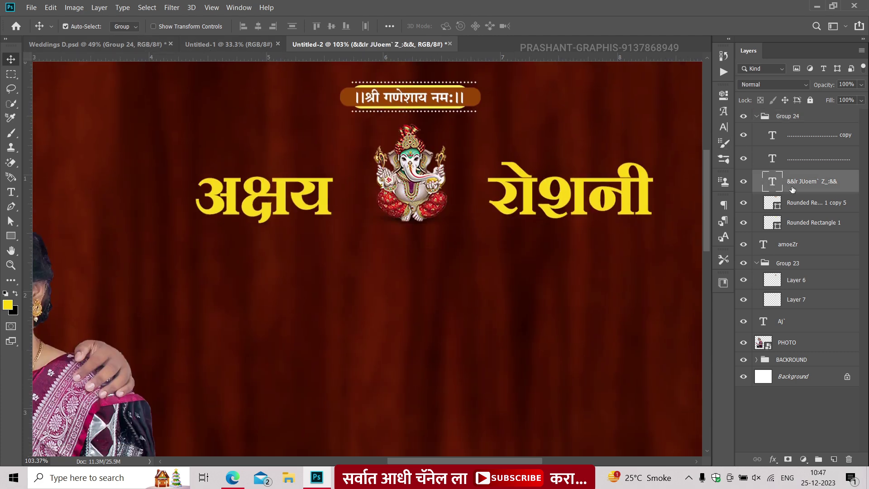
left_click_drag(791, 189, 778, 111)
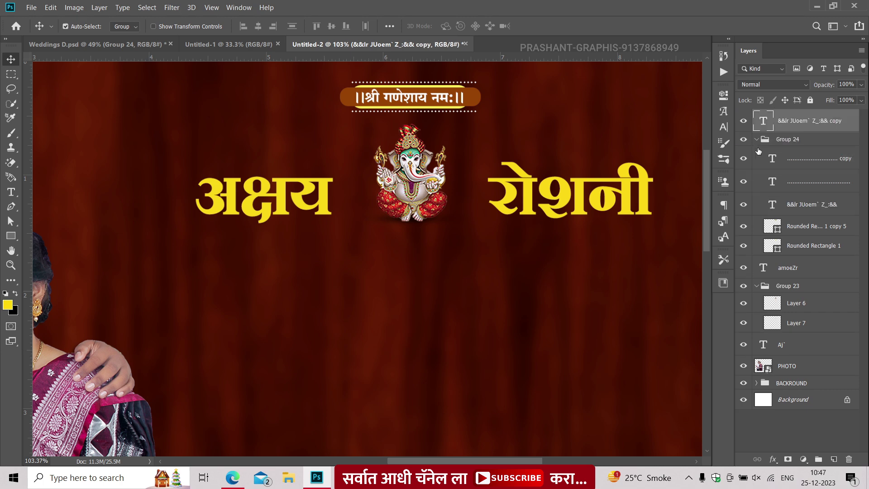
left_click(757, 139)
left_click_drag(382, 99, 197, 147)
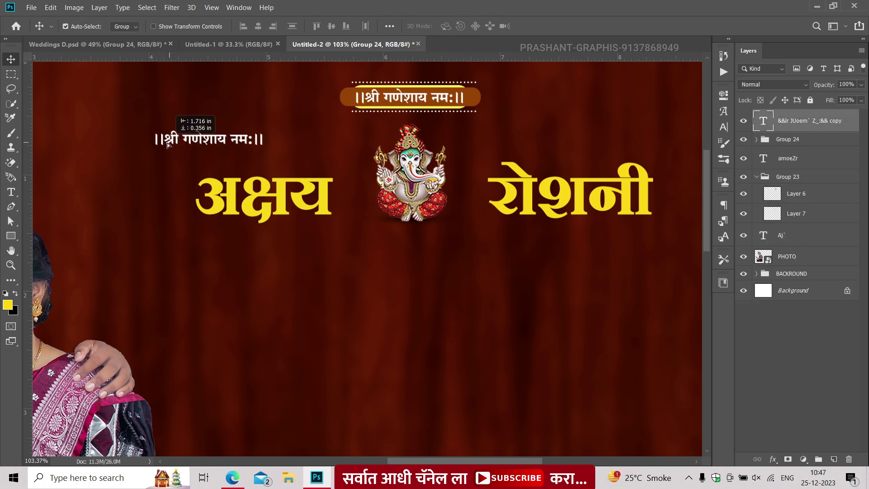
double_click(213, 145)
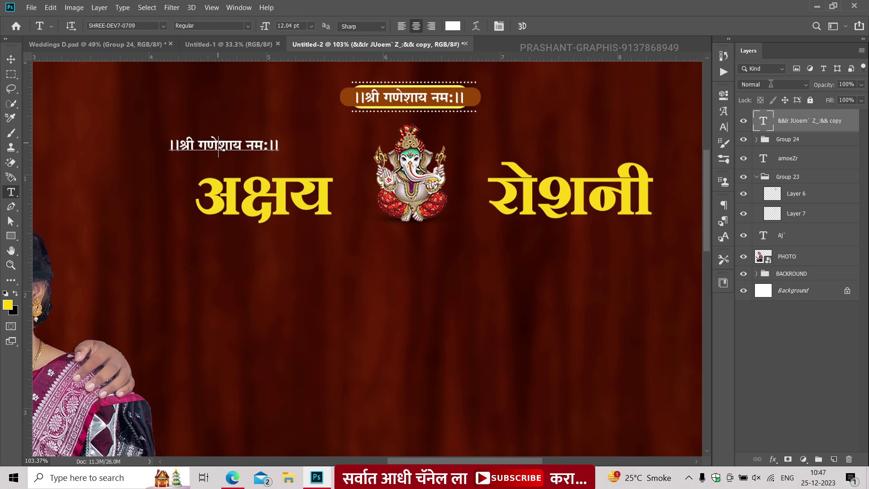
Build the चि.सौ. part of the text from Devanagari glyphs
left_click(723, 111)
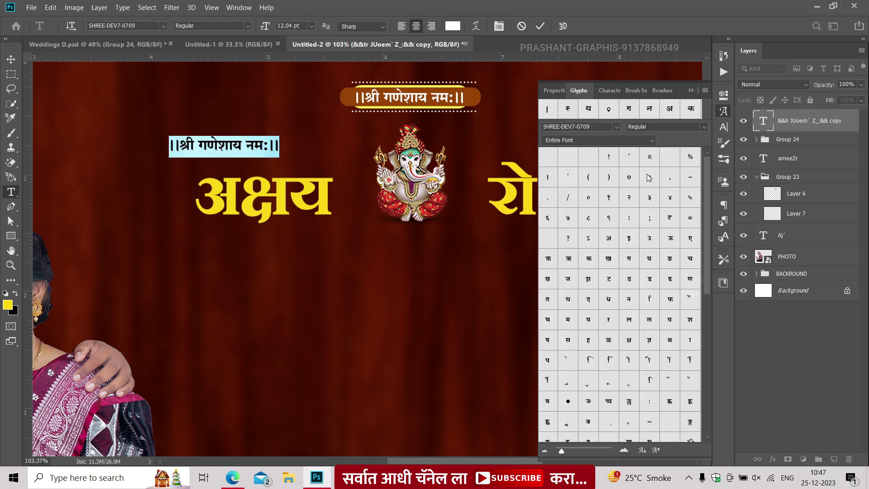
double_click(653, 383)
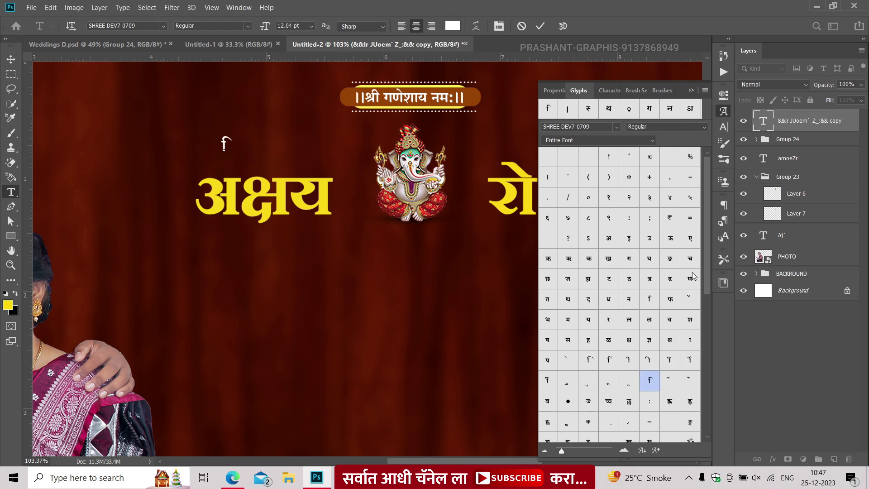
double_click(690, 259)
double_click(568, 340)
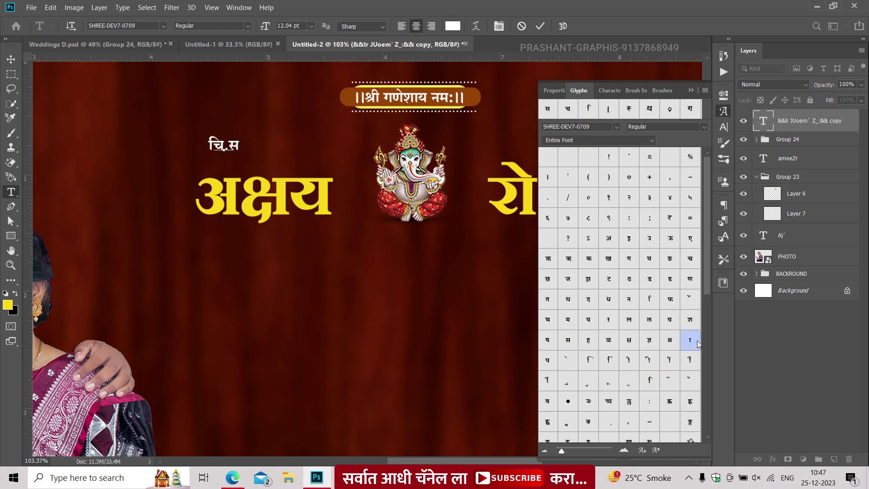
double_click(690, 340)
scroll(594, 393, "down", 3)
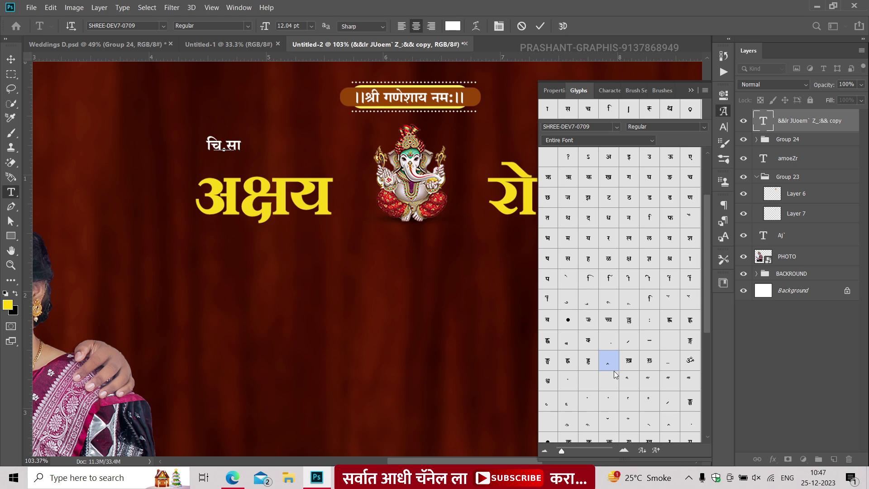
scroll(589, 411, "down", 2)
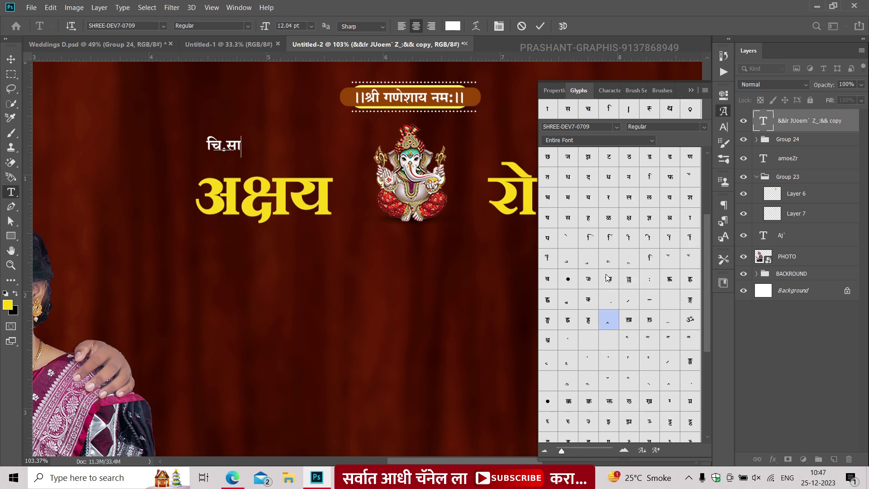
scroll(607, 277, "down", 2)
double_click(638, 299)
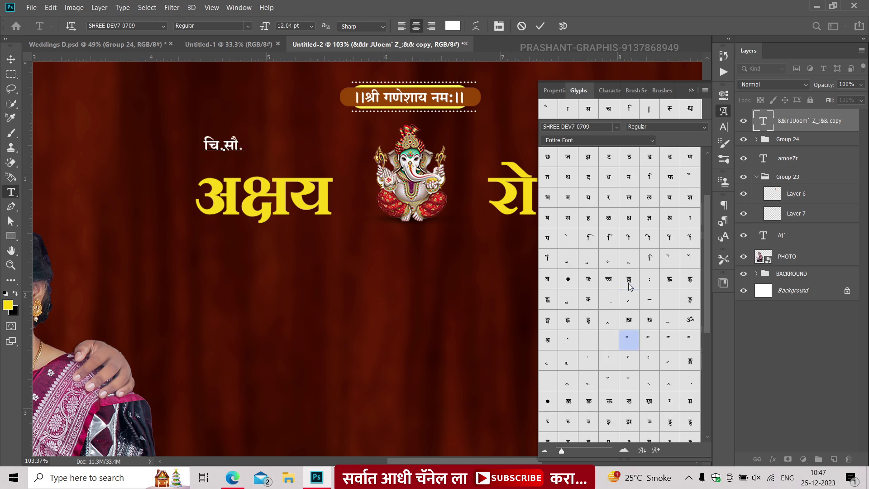
Finish the text with का. and commit चि.सौ.का
scroll(627, 339, "up", 4)
double_click(589, 258)
double_click(685, 338)
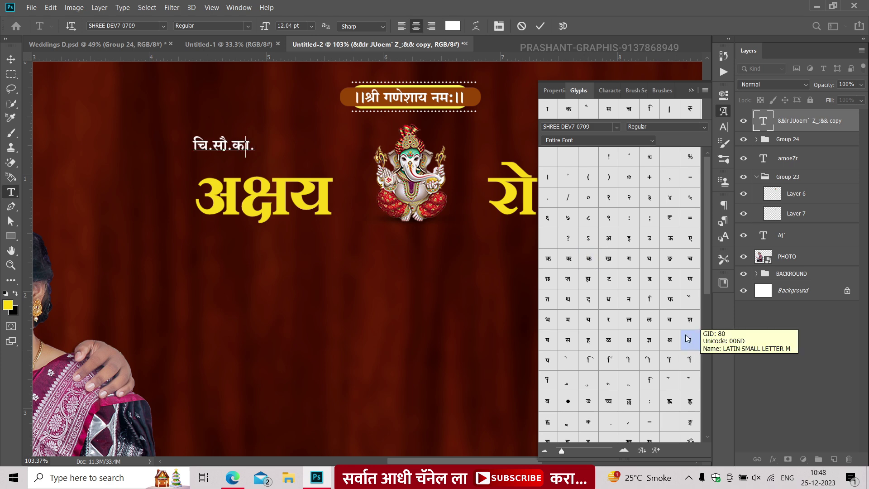
key("ctrl+Return")
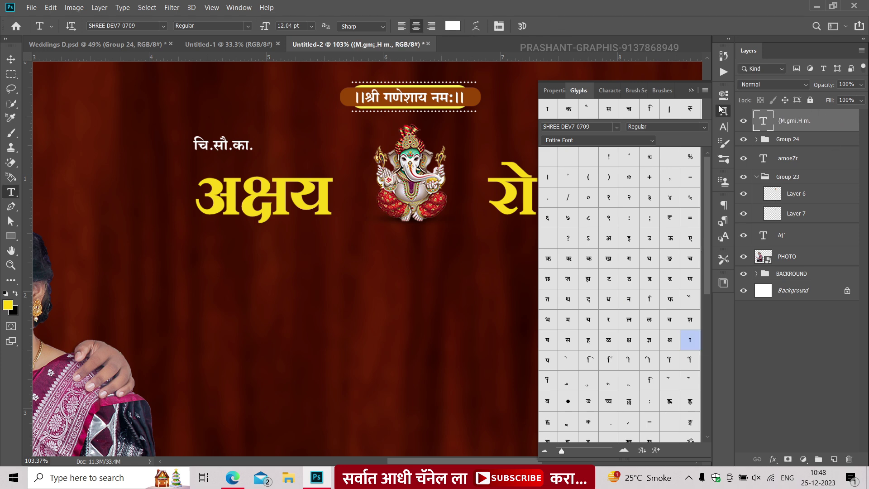
left_click(692, 90)
Move चि.सौ.का. above रोशनी, enlarge it to about 120%, and nudge it slightly up
key("v")
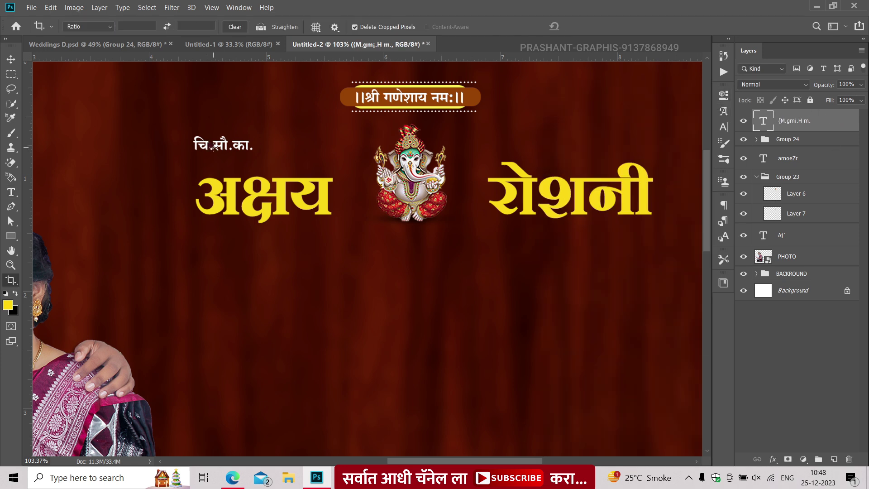
mouse_move(210, 145)
left_mouse_down()
mouse_move(569, 166)
mouse_move(535, 154)
left_mouse_up()
key("ctrl+t")
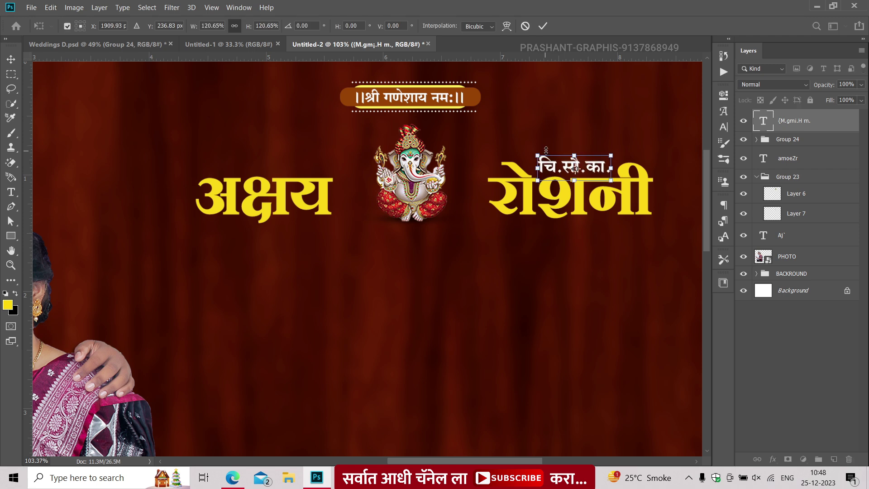
key("Return")
key("Up")
key("Up")
key("Up")
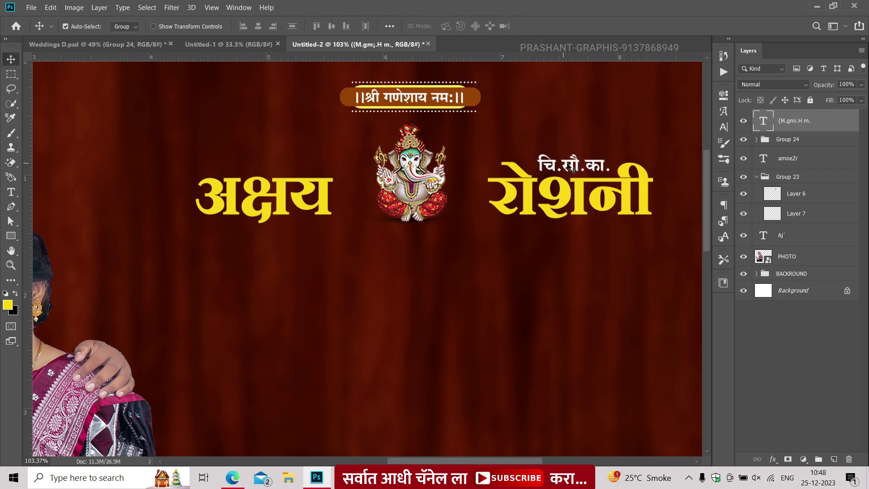
Copy it above अक्षय, edit the copy to चि., then duplicate चि. below अक्षय
left_click_drag(572, 167, 277, 166)
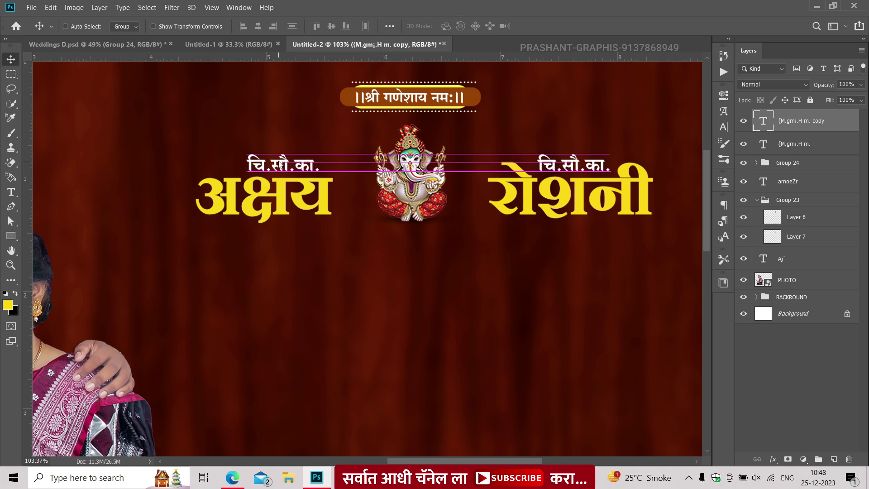
key("t")
key("shift+End")
key("BackSpace")
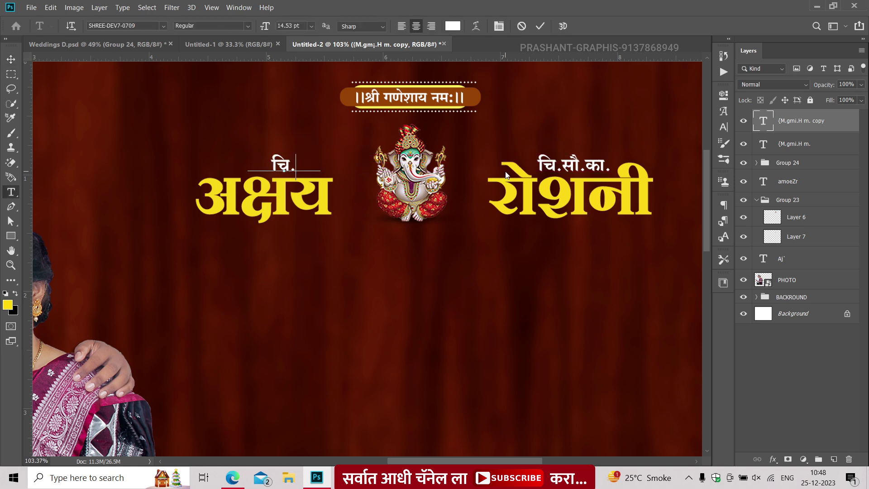
key("ctrl+Return")
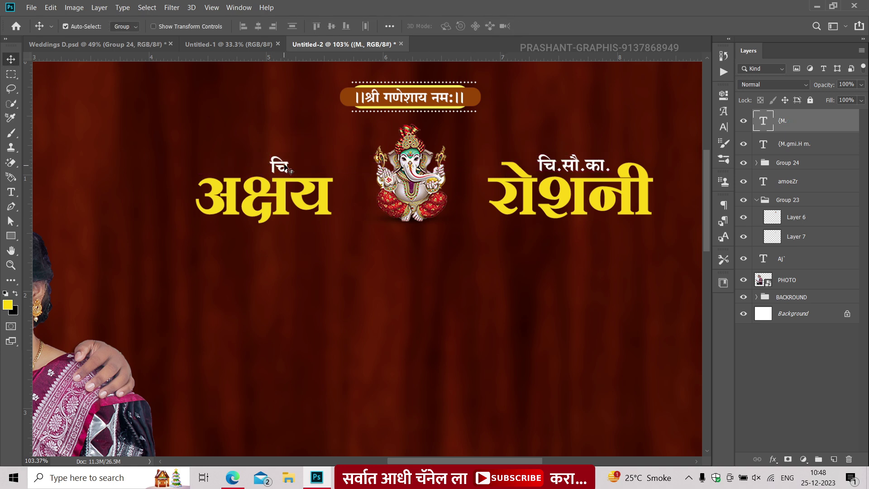
scroll(284, 167, "down", 3)
scroll(286, 183, "up", 1)
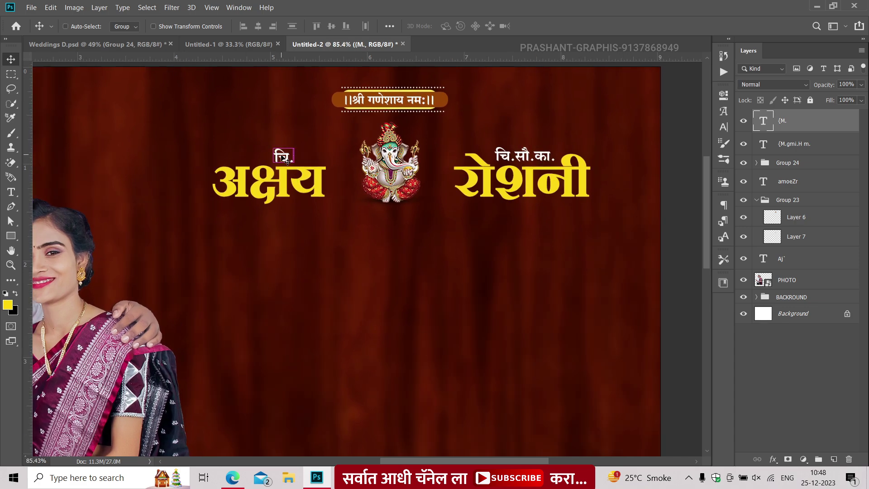
left_click_drag(286, 160, 267, 217)
Copy the groom's family details text from the Weddings D.psd sample
left_click(120, 45)
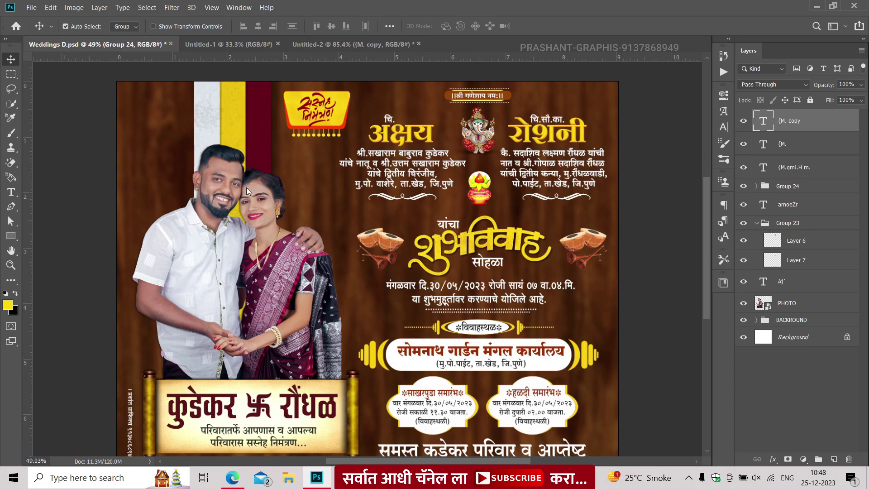
key("t")
scroll(352, 177, "up", 2)
scroll(348, 181, "up", 2)
scroll(346, 185, "up", 1)
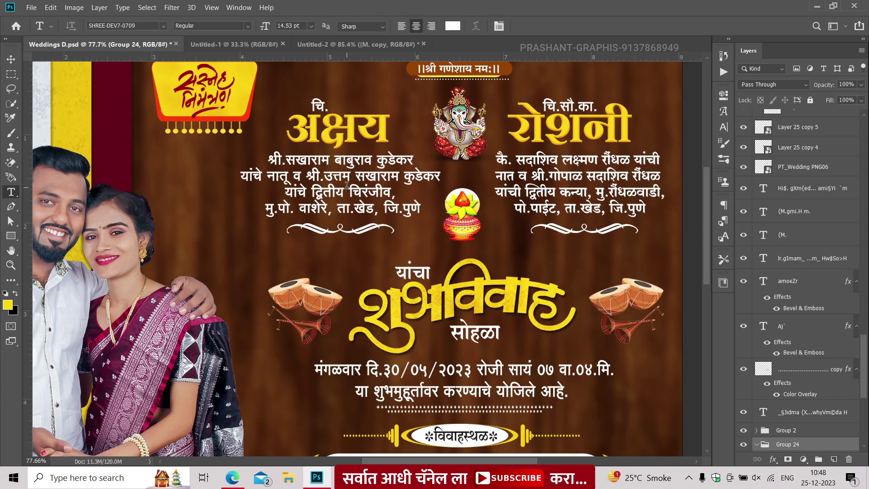
left_click(347, 185)
key("ctrl+a")
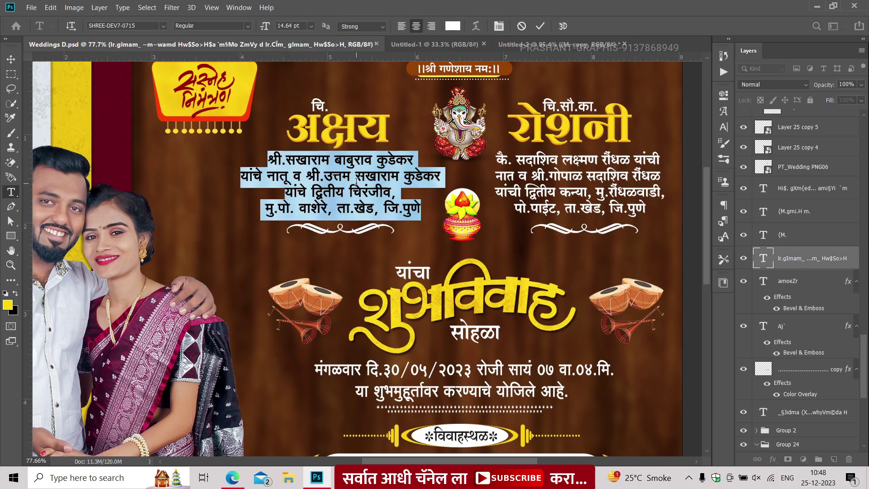
key("ctrl+Return")
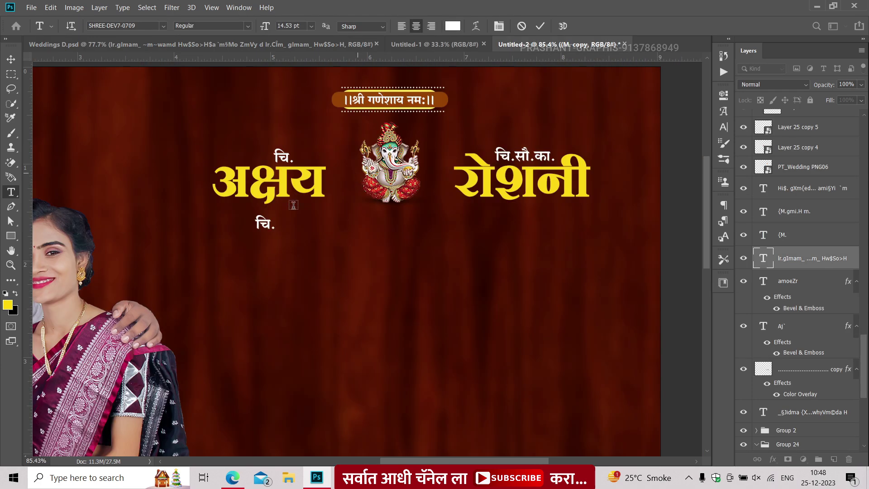
Paste the family details over the चि. copy below अक्षय and size it 14.64 pt
double_click(274, 226)
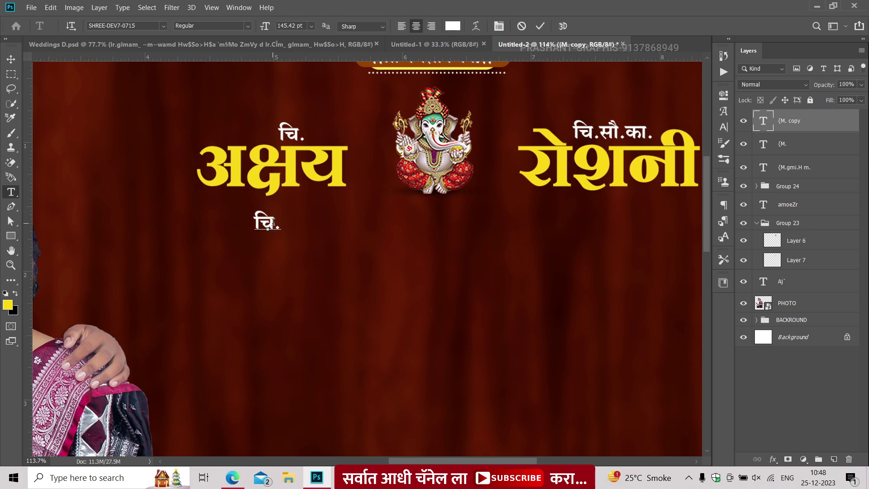
key("ctrl+v")
key("ctrl+a")
left_click(311, 26)
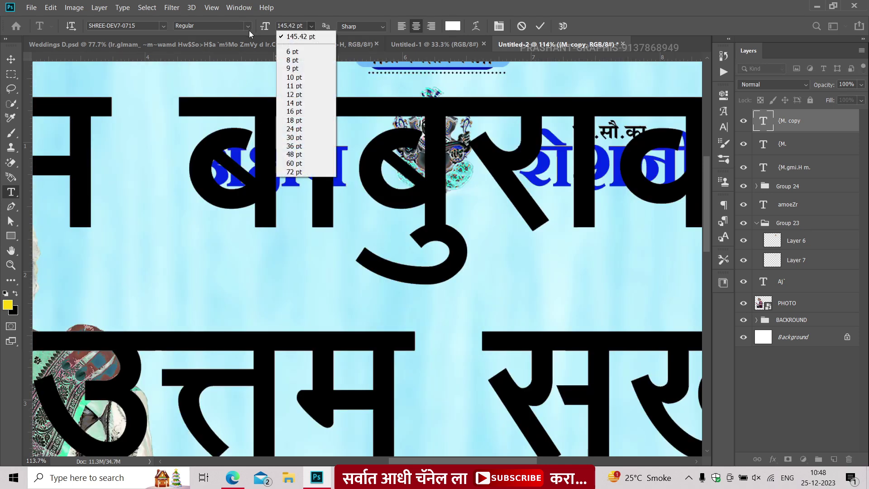
left_click(303, 26)
type("14.64")
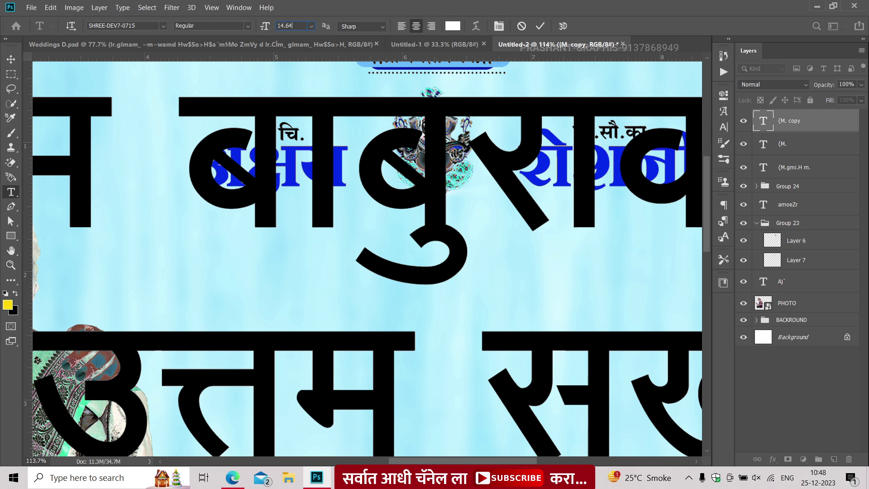
key("Return")
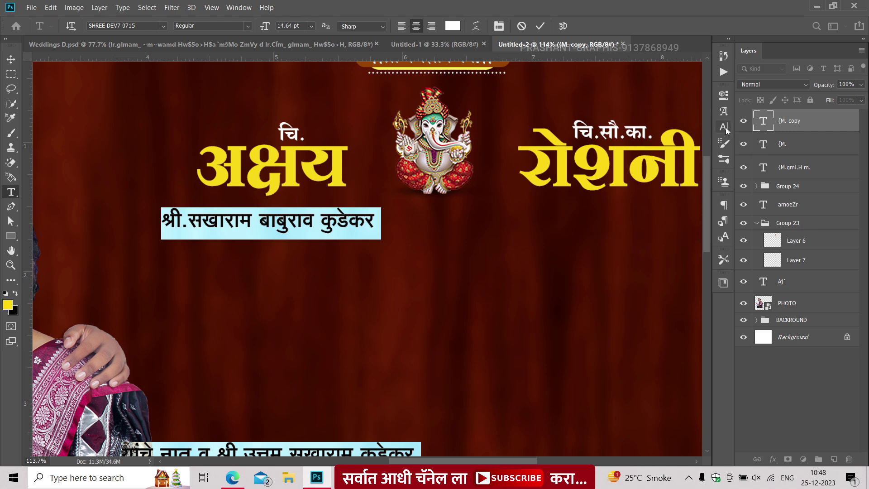
Set the groom's details to 14 pt line spacing and move the block up under अक्षय
left_click(724, 127)
type("13")
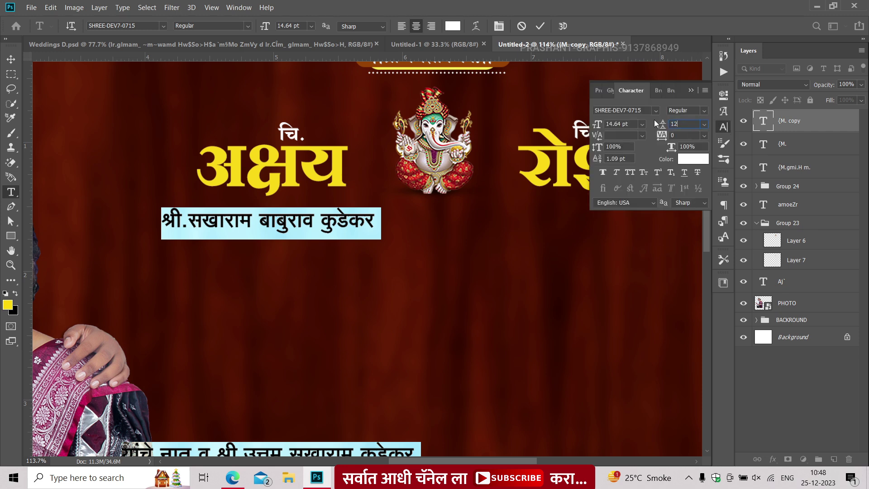
key("Return")
key("Up")
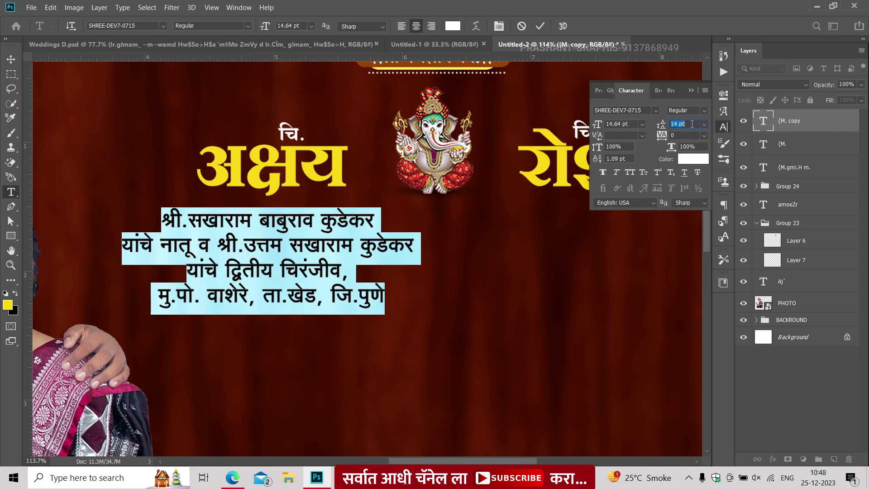
left_click(690, 91)
left_click(16, 60)
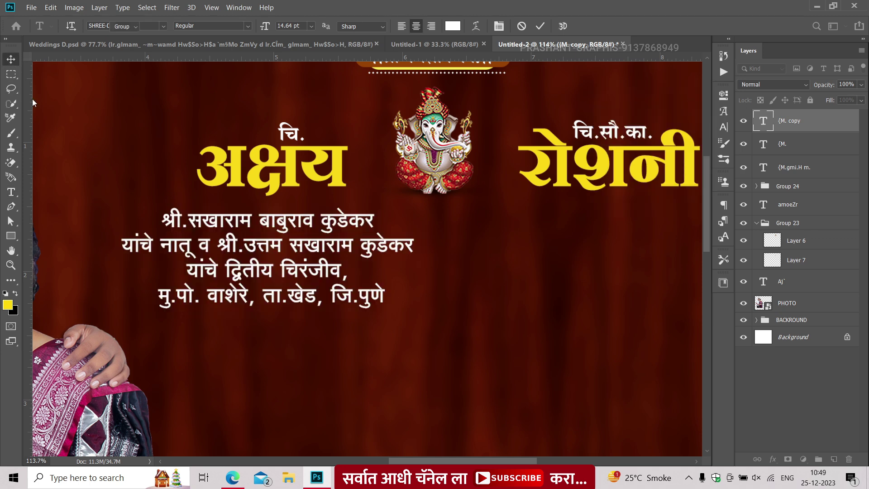
left_click_drag(208, 248, 202, 238)
Paste a white swash ornament and centre it below the details text
key("ctrl+v")
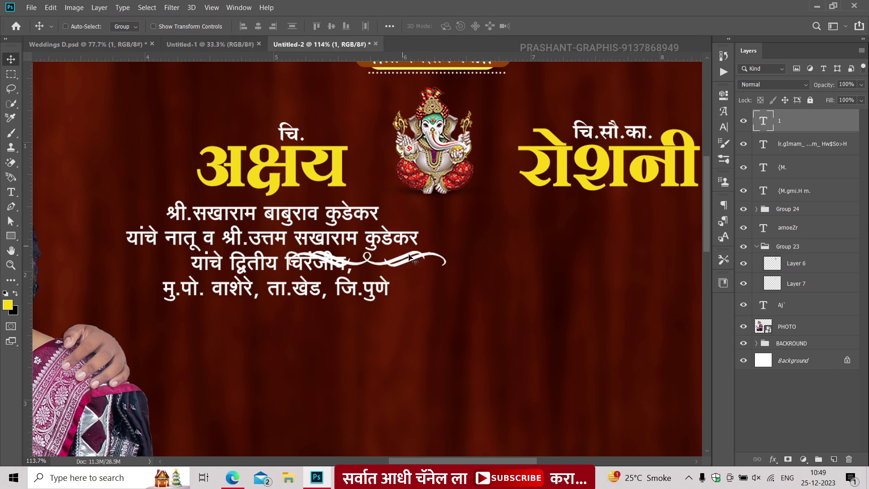
left_click_drag(401, 257, 354, 297)
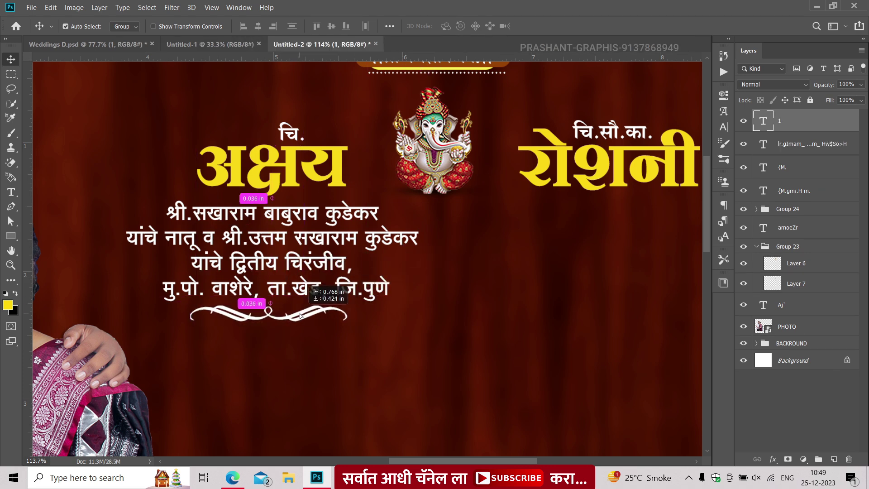
left_click_drag(307, 313, 303, 313)
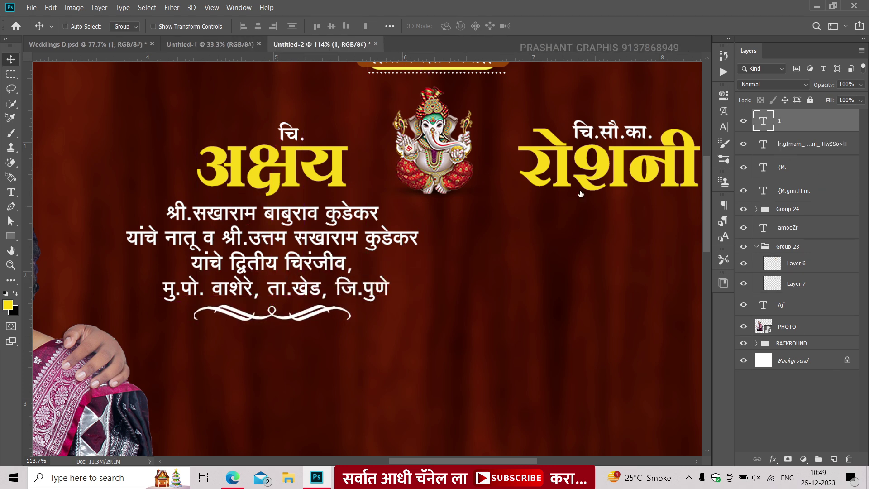
left_click(337, 236, "ctrl")
scroll(225, 244, "right", 3)
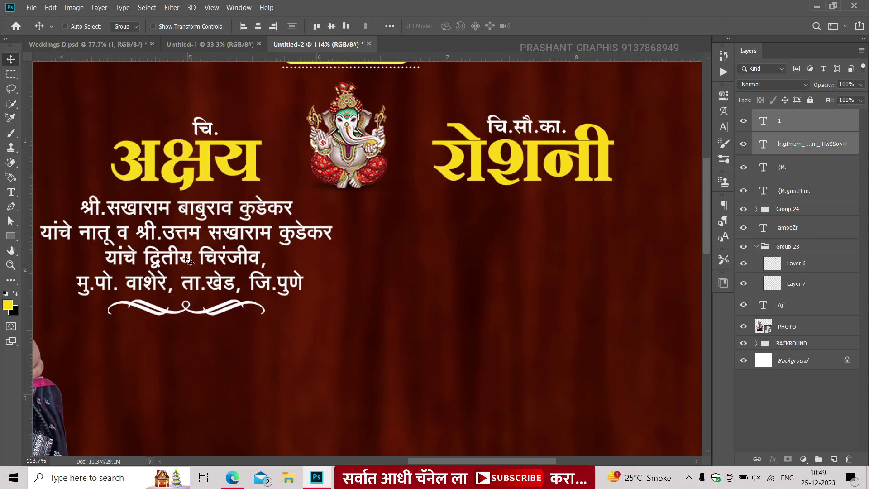
Duplicate the details text and ornament under रोशनी and set the bride's text to 14.64 pt
key("ctrl+j")
left_click_drag(101, 241, 438, 240)
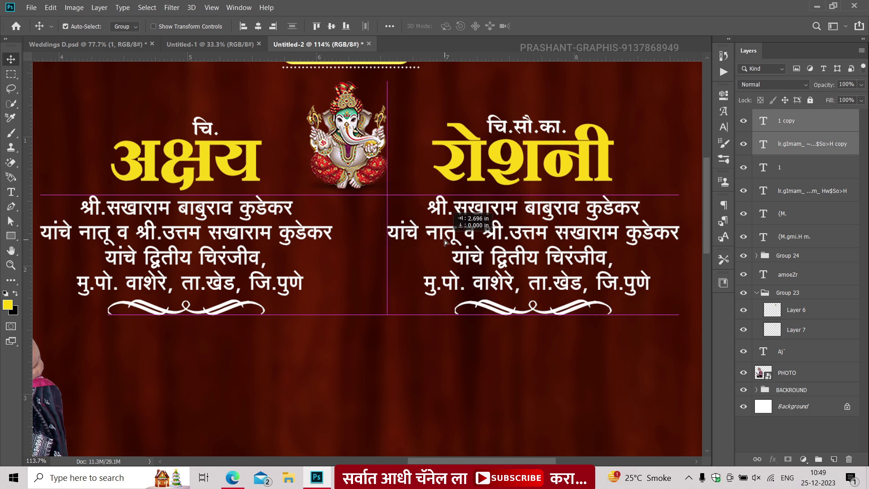
left_click_drag(438, 241, 446, 240)
key("t")
left_click(500, 235)
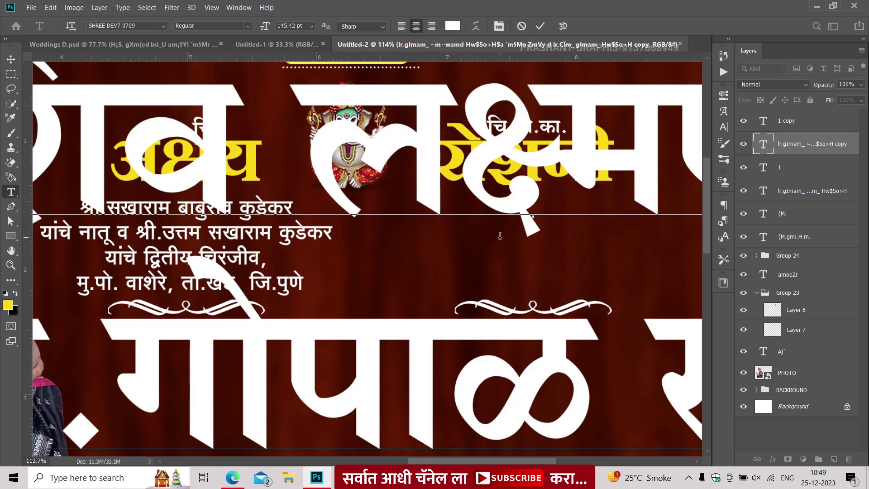
key("ctrl+a")
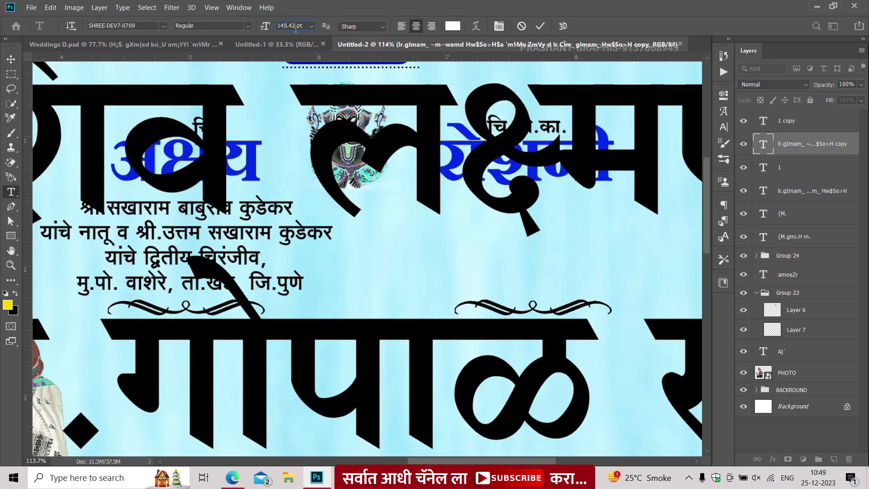
type("14.64")
key("Return")
left_click(250, 227)
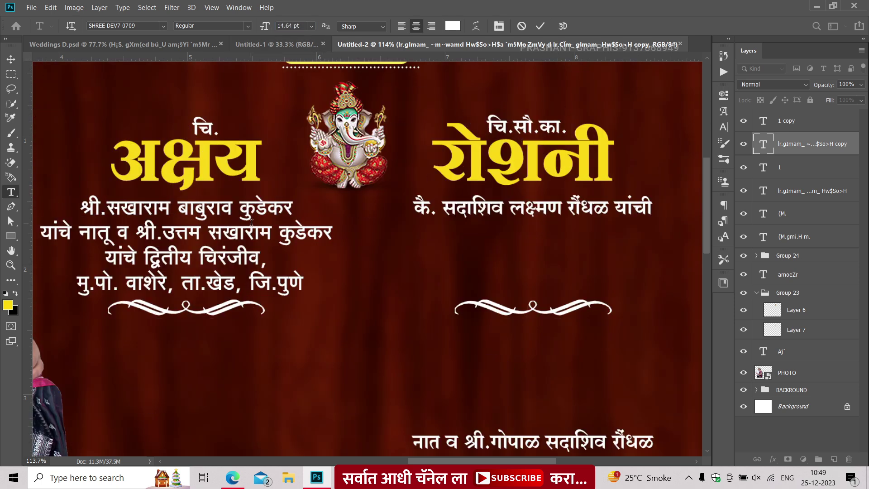
Apply 14 pt line spacing to the bride's details text
left_click(723, 127)
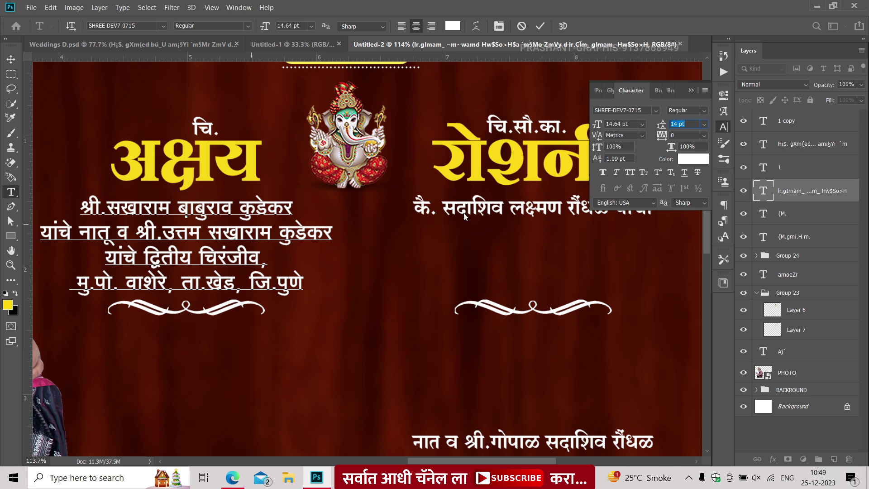
left_click(469, 207)
key("ctrl+a")
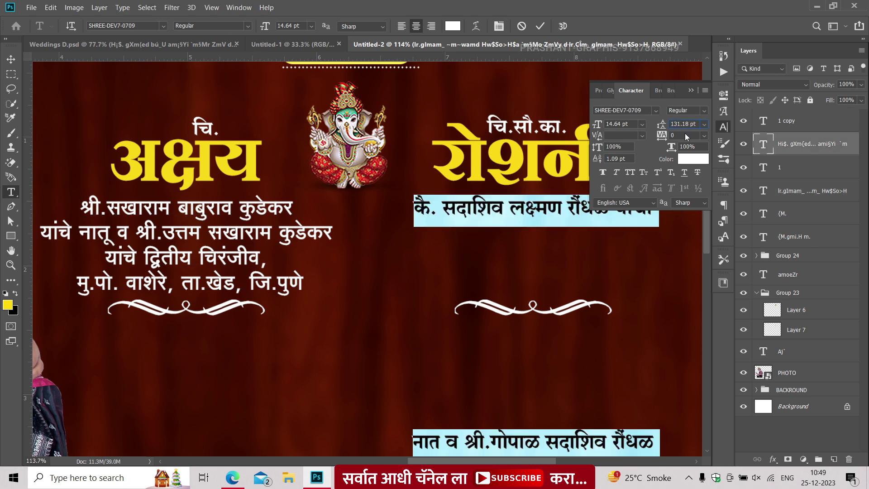
type("14")
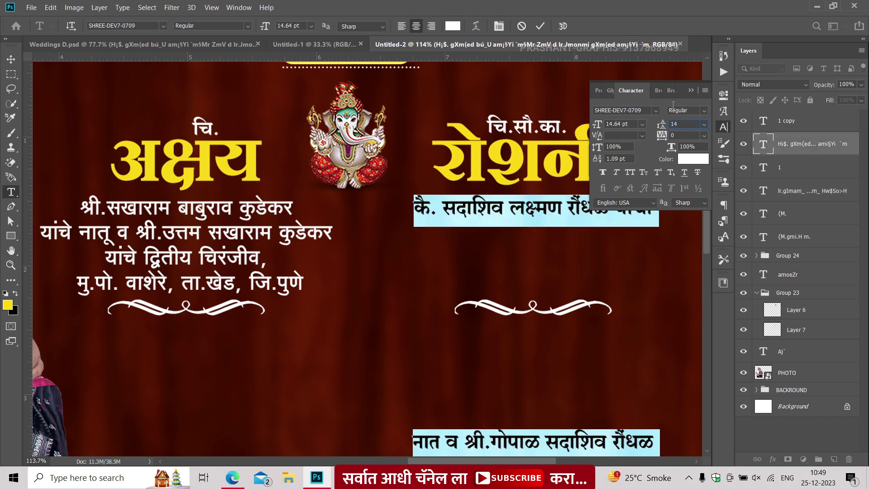
key("Return")
left_click(11, 59)
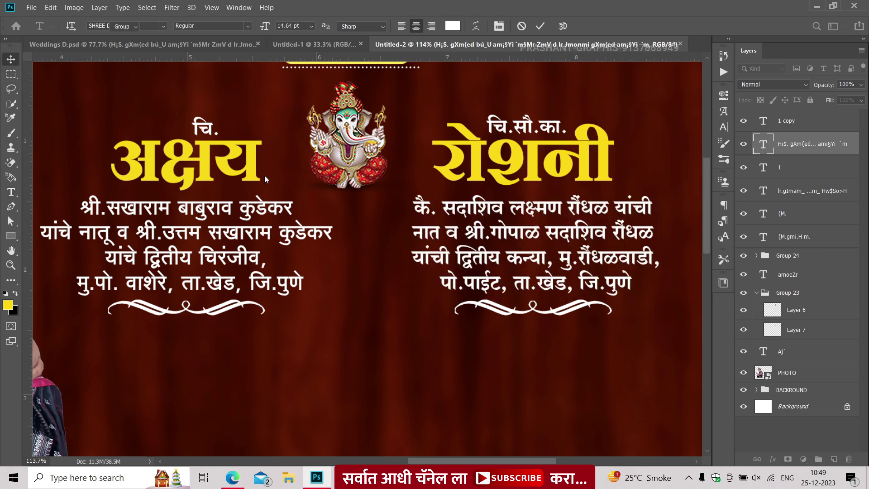
scroll(269, 190, "down", 2)
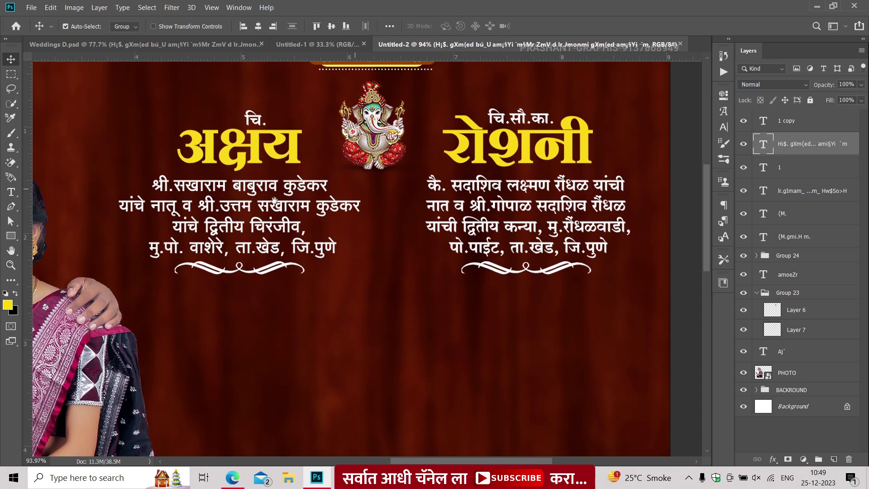
scroll(248, 210, "up", 1)
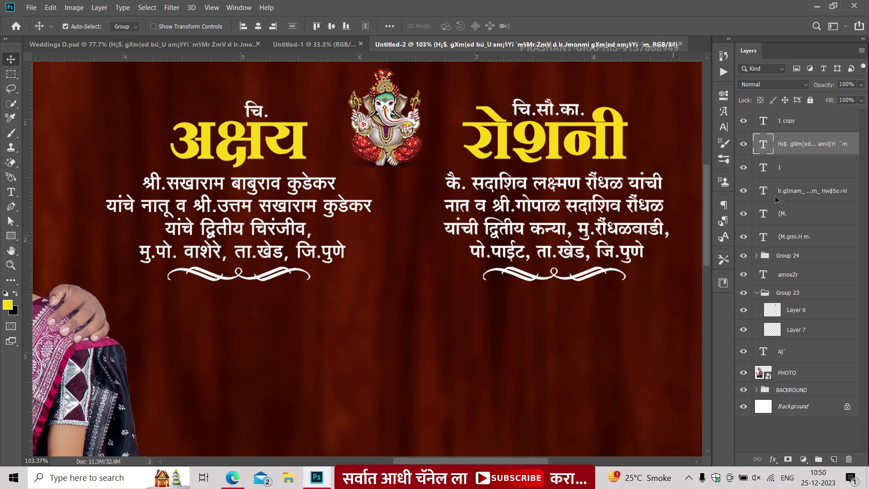
left_click(799, 170, "ctrl")
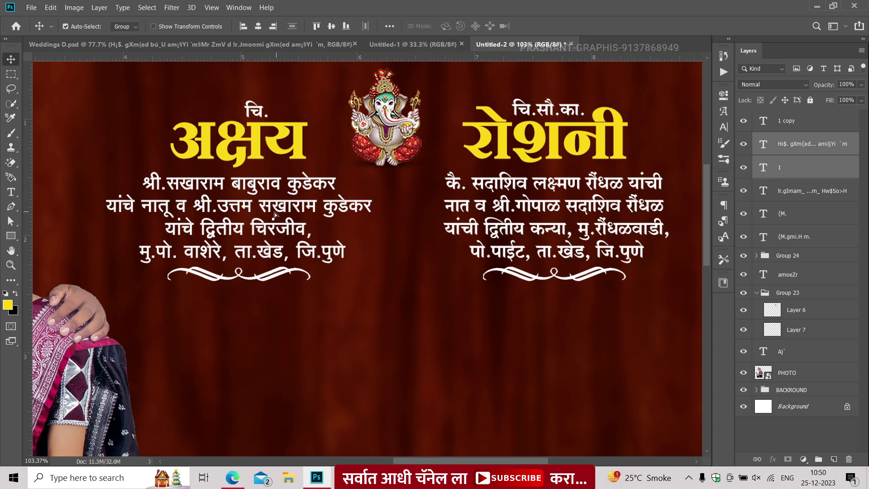
Select the left ornament and groom's details and nudge them into alignment
left_click(794, 177)
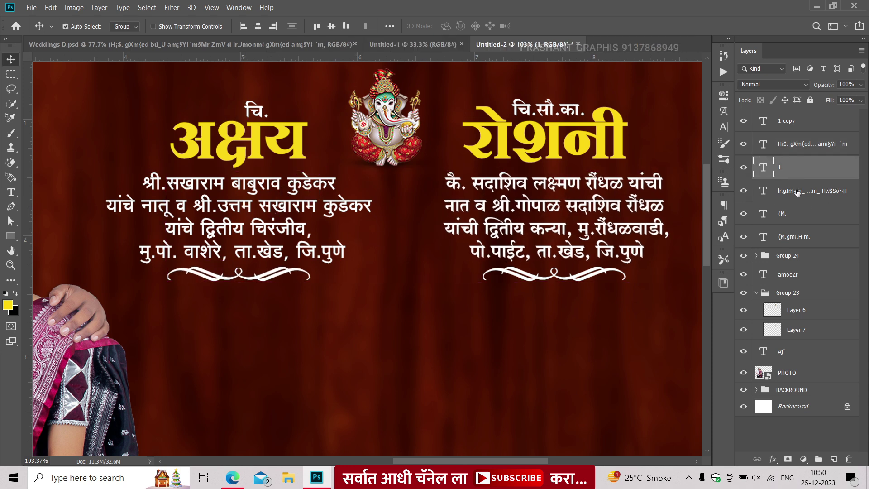
left_click(797, 192, "ctrl")
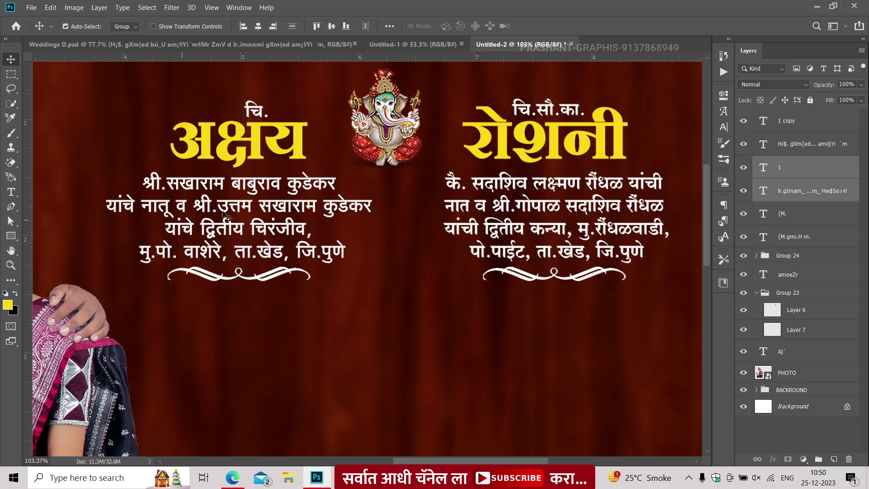
key("shift+Left")
key("shift+Left")
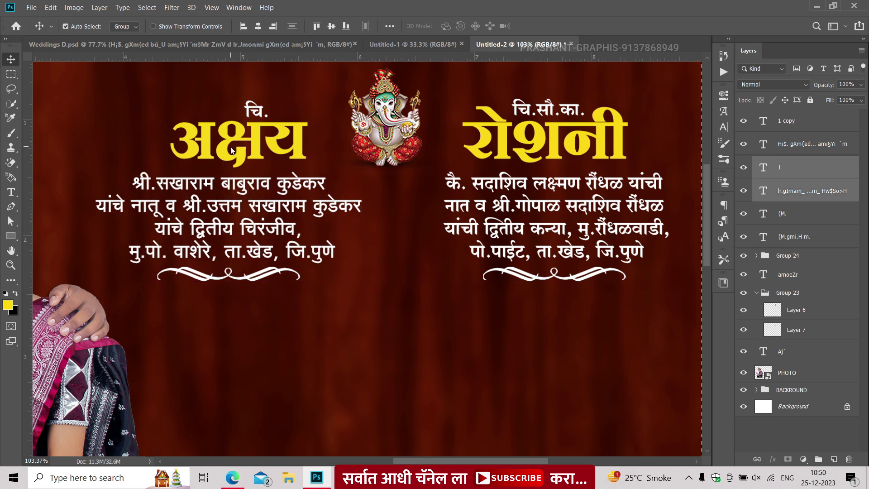
key("shift+Right")
key("shift+Right")
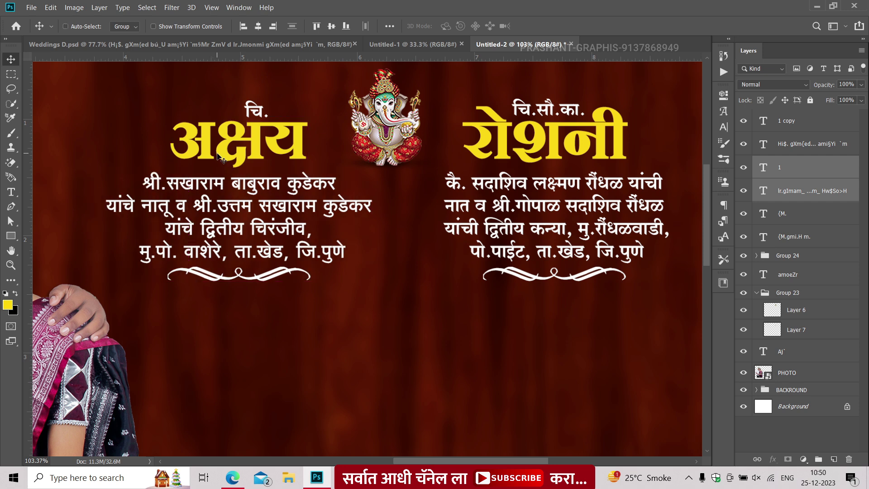
key("shift+Left")
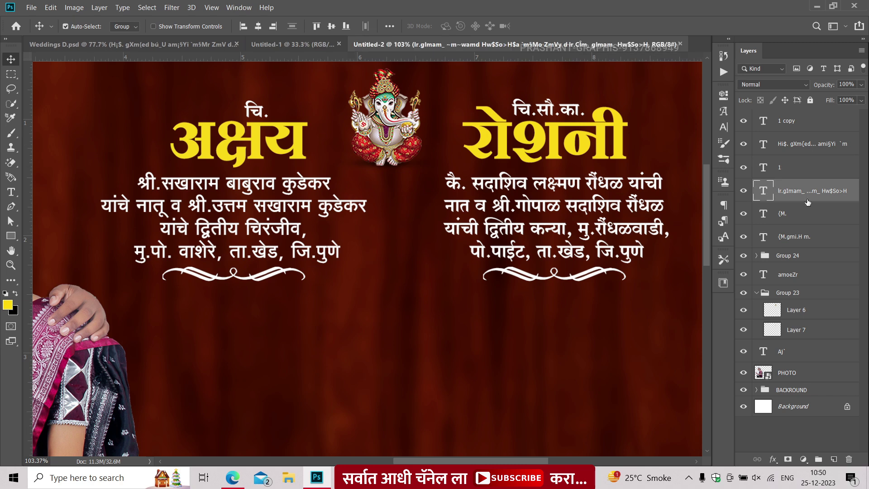
left_click(368, 199)
key("shift+Left")
key("shift+Right")
Shift अक्षय and चि. slightly left to align them with smart guides
scroll(114, 103, "up", 3)
left_click(186, 86)
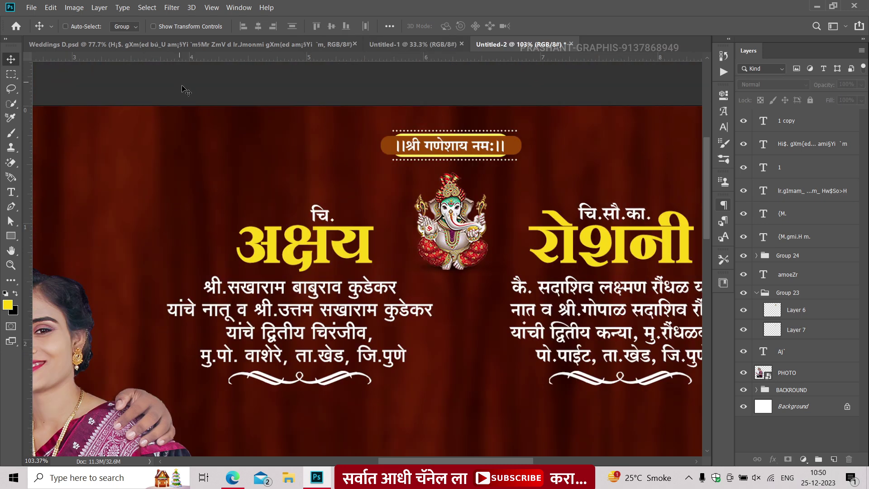
scroll(261, 268, "up", 1)
left_click_drag(257, 262, 260, 248)
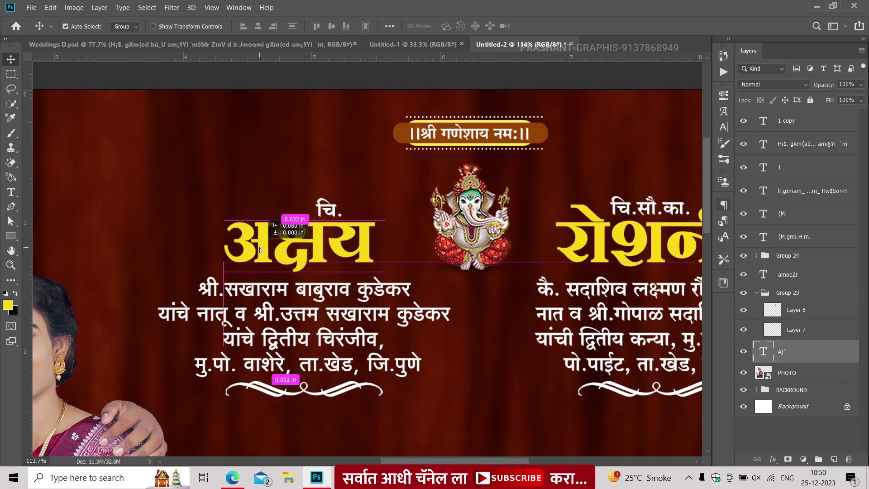
left_click_drag(328, 210, 318, 209)
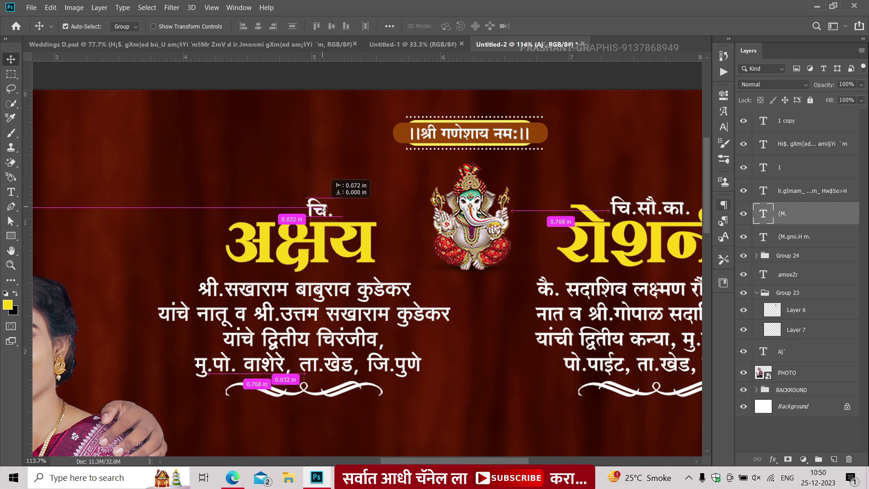
scroll(320, 144, "down", 2)
scroll(324, 126, "down", 1)
scroll(328, 100, "down", 1)
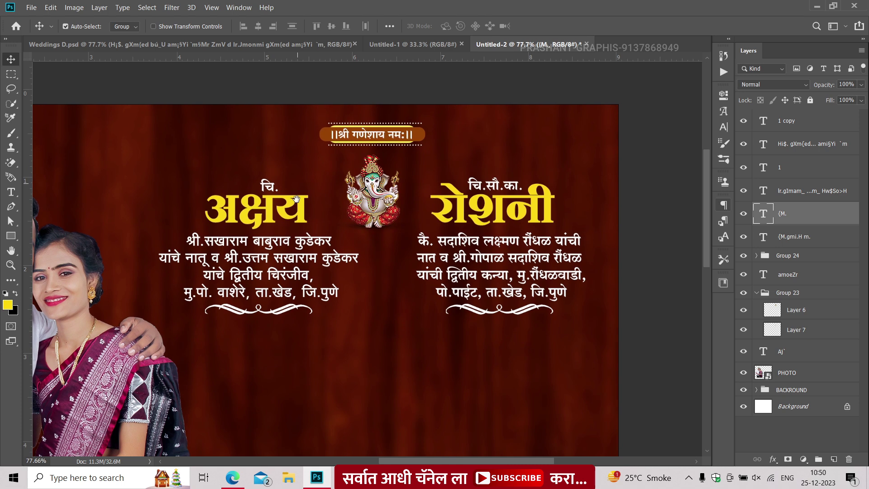
Place शुभविवाह below the details, clip a yellow texture to it, and copy चि. above it
mouse_move(331, 88)
left_mouse_down()
mouse_move(341, 267)
mouse_move(381, 312)
left_mouse_up()
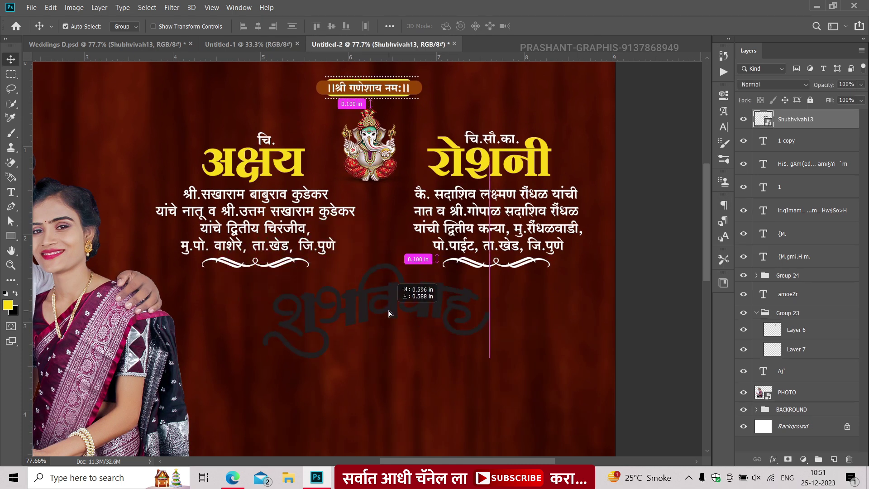
left_click_drag(381, 312, 381, 299)
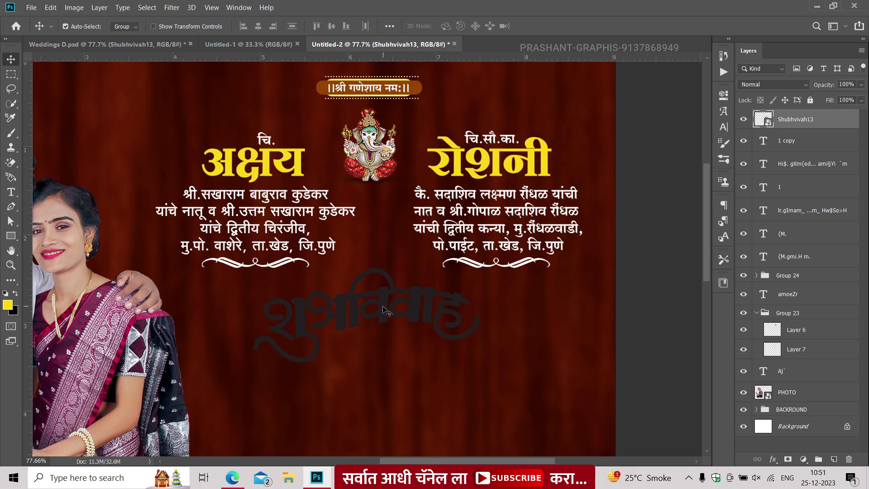
key("ctrl+v")
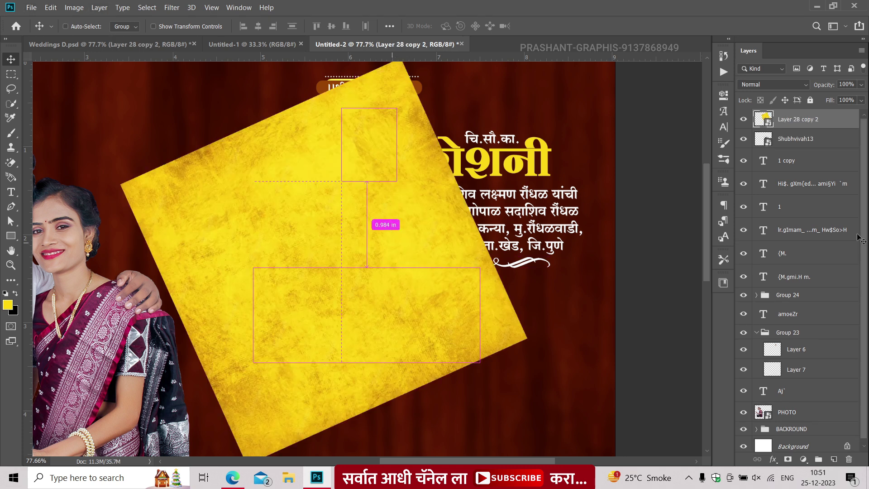
right_click(796, 126)
left_click(681, 234)
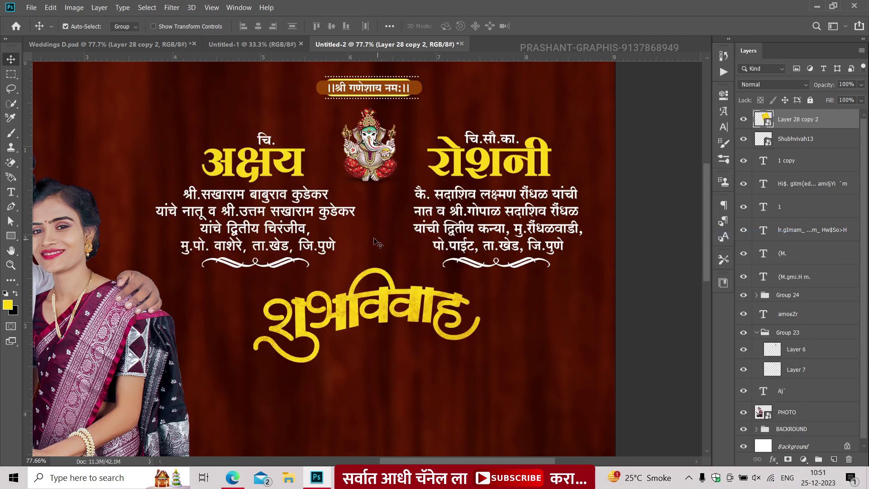
key("ctrl+t")
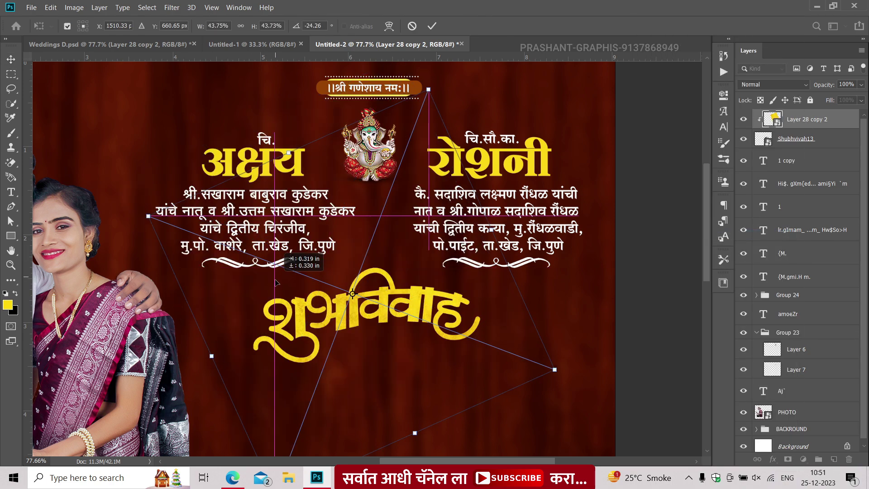
key("Return")
left_click_drag(270, 143, 338, 285)
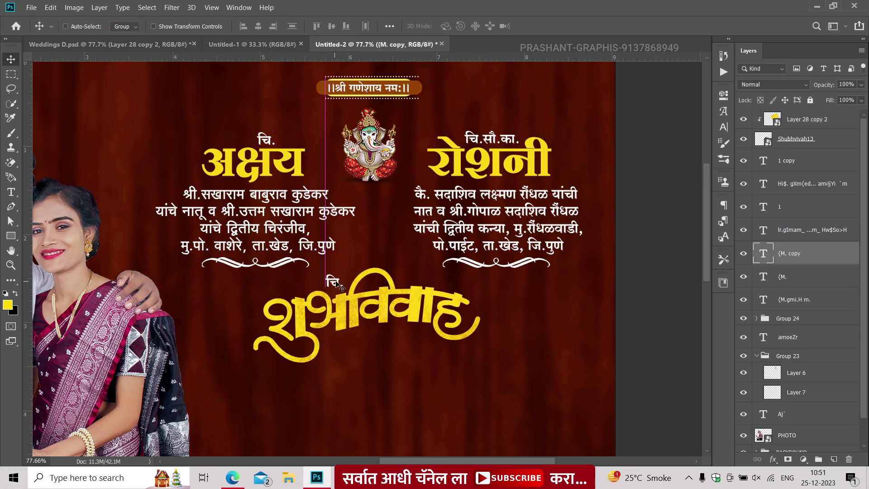
Move the चि. copy to the top layer and retype it as यांचा using the Glyphs panel
left_click_drag(817, 261, 805, 111)
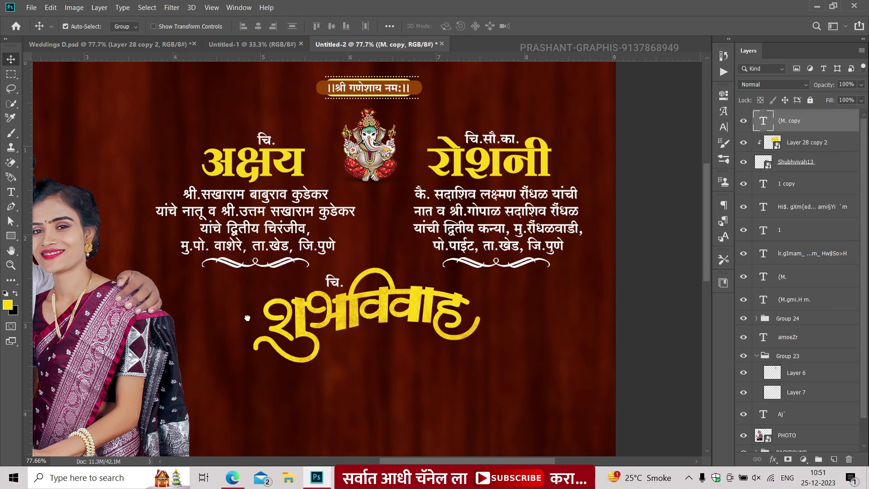
scroll(313, 305, "up", 3)
key("t")
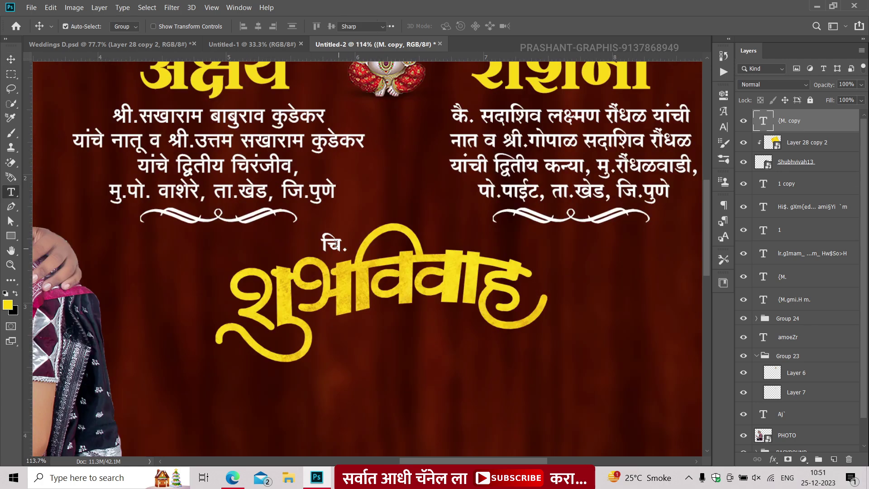
left_click(342, 240)
key("ctrl+a")
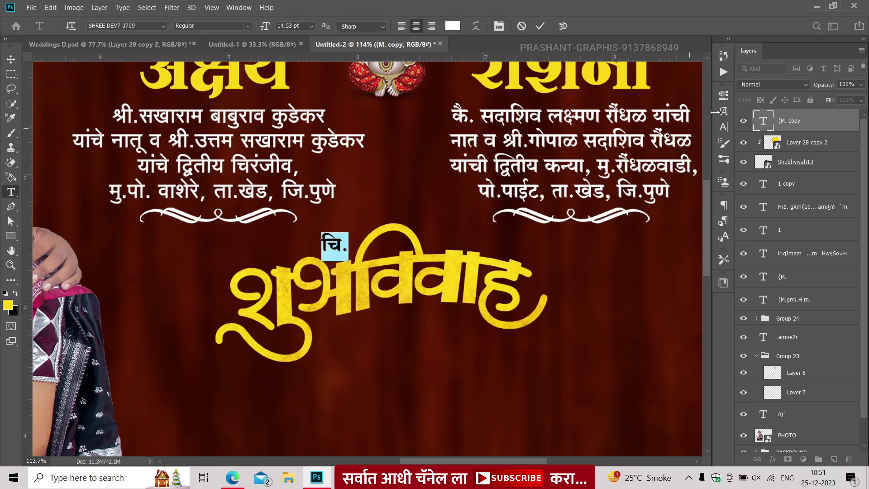
left_click(723, 126)
double_click(588, 320)
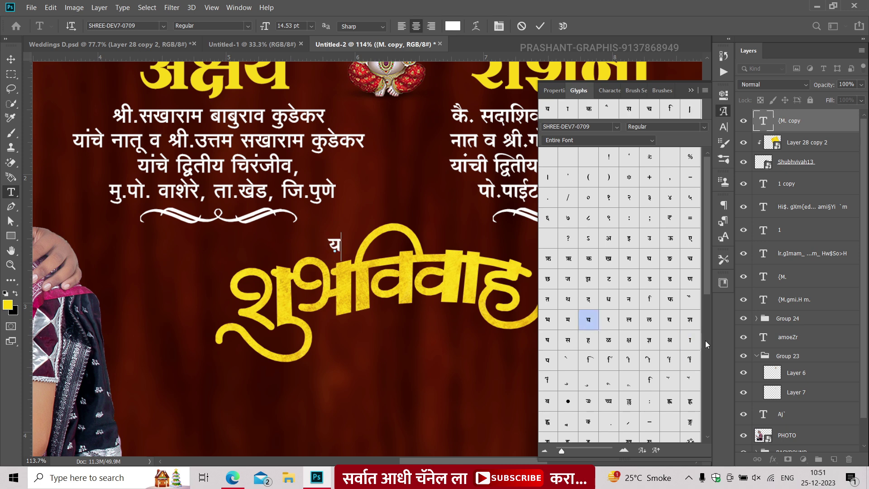
double_click(688, 341)
double_click(588, 405)
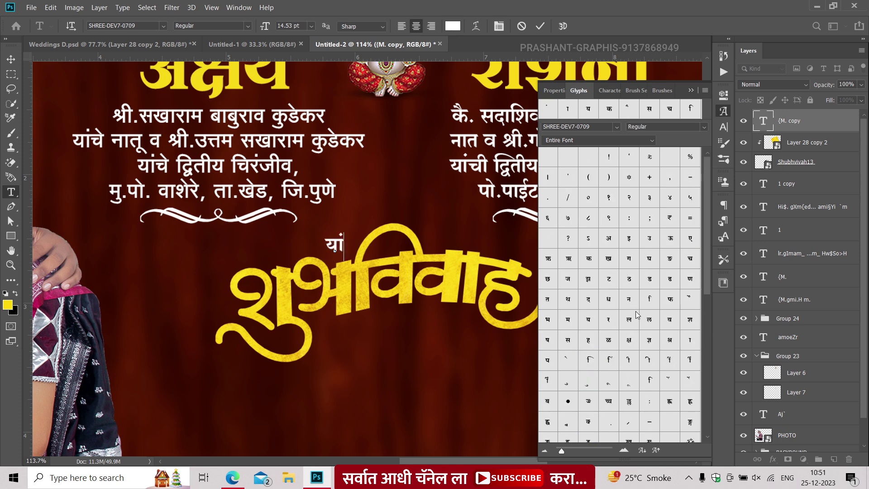
double_click(685, 265)
double_click(690, 341)
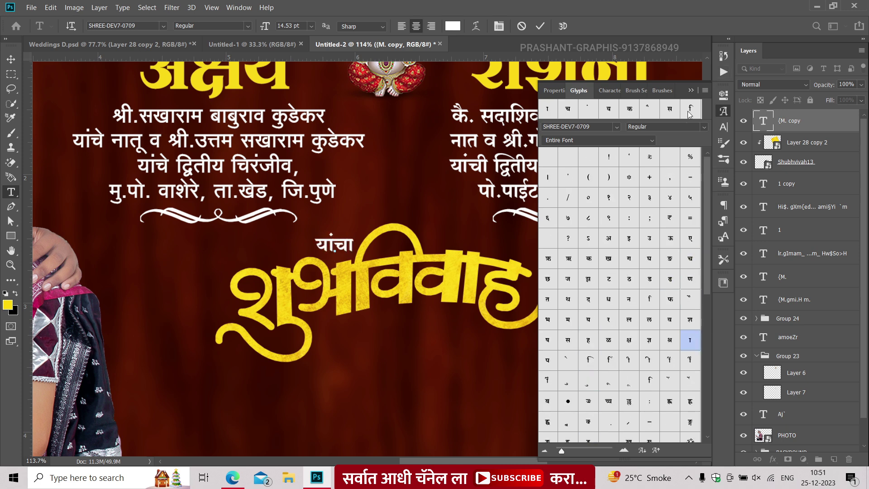
left_click(690, 90)
key("ctrl+Return")
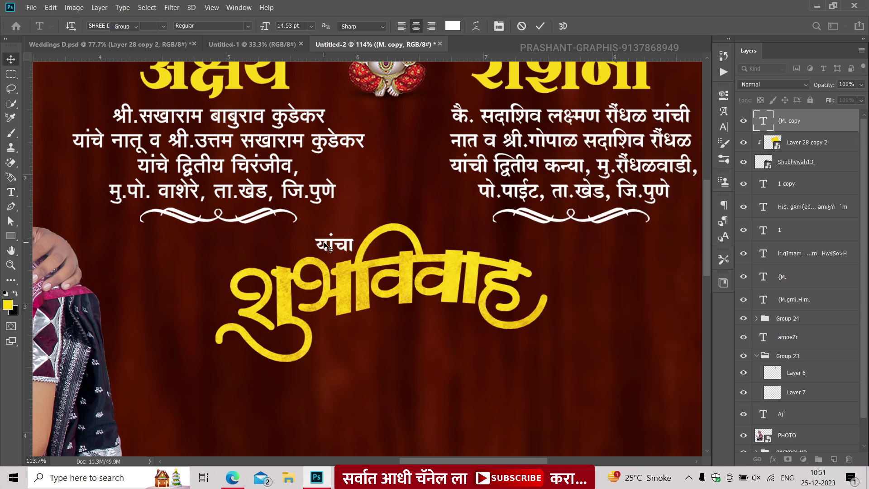
Enlarge यांचा slightly and position it over the heading
scroll(302, 233, "up", 2)
key("ctrl+t")
left_click_drag(312, 229, 309, 226)
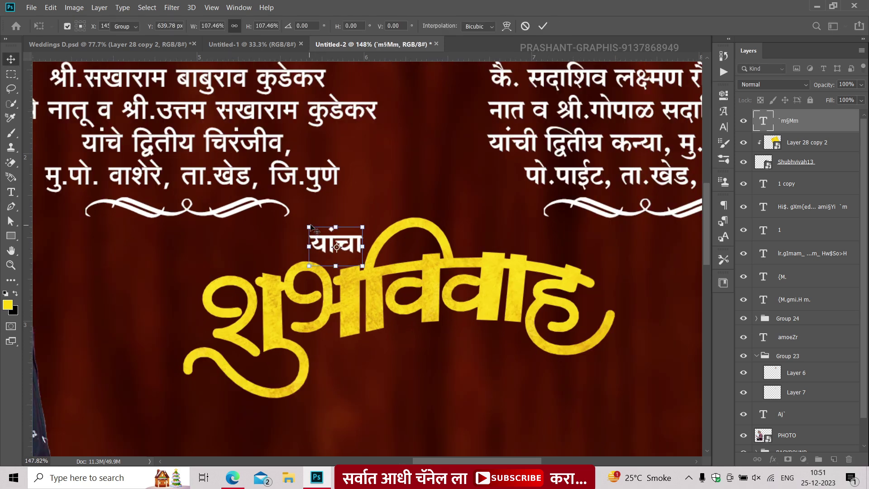
key("Return")
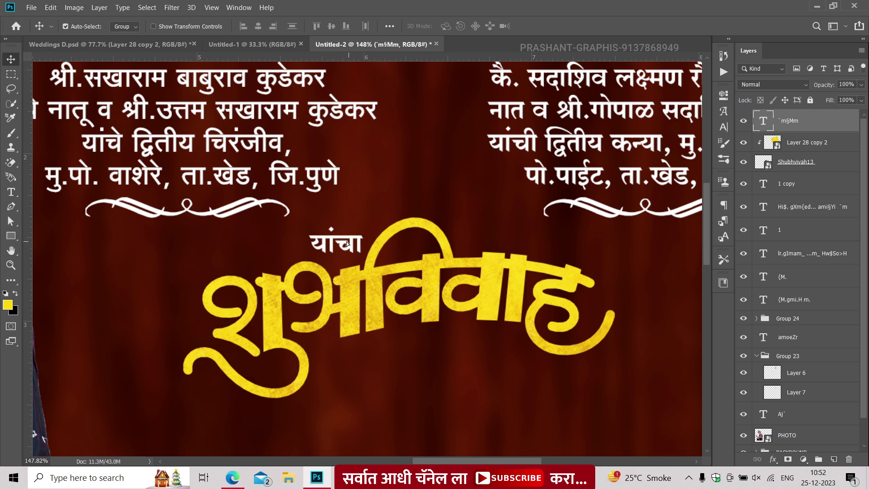
left_click_drag(346, 241, 346, 241)
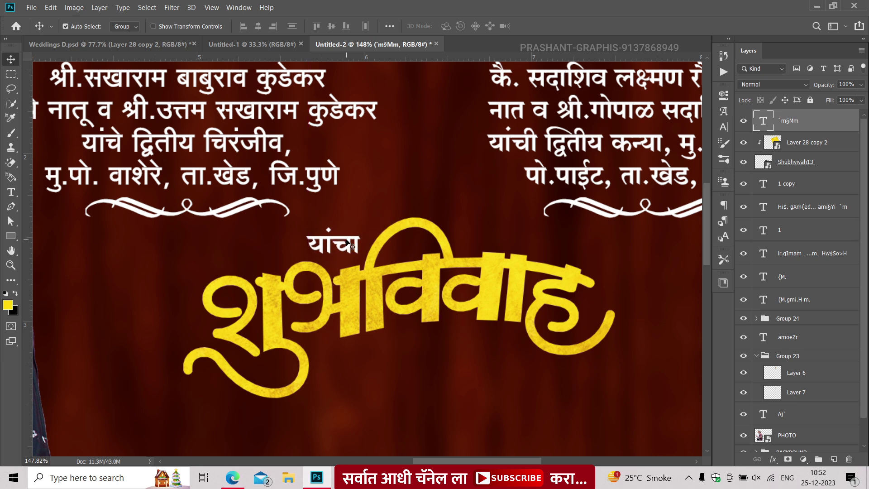
Duplicate यांचा below the heading's right side and change the copy to सोहळा
key("ctrl+j")
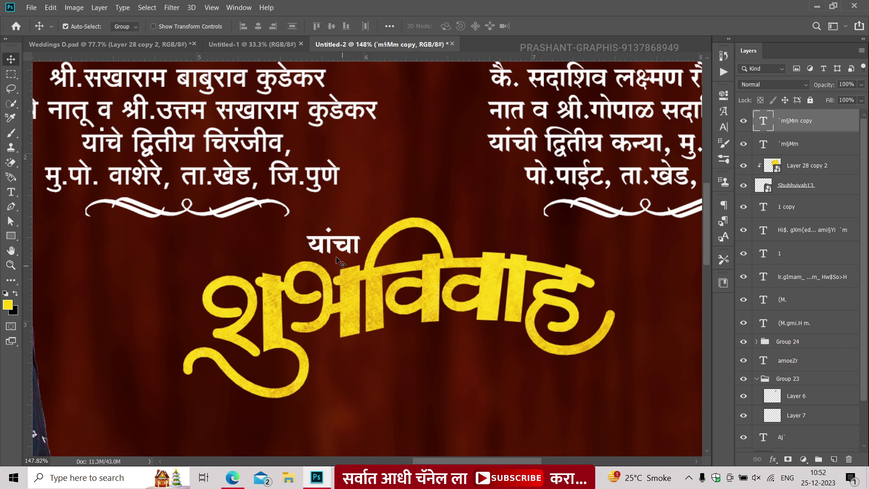
left_click_drag(343, 265, 449, 342)
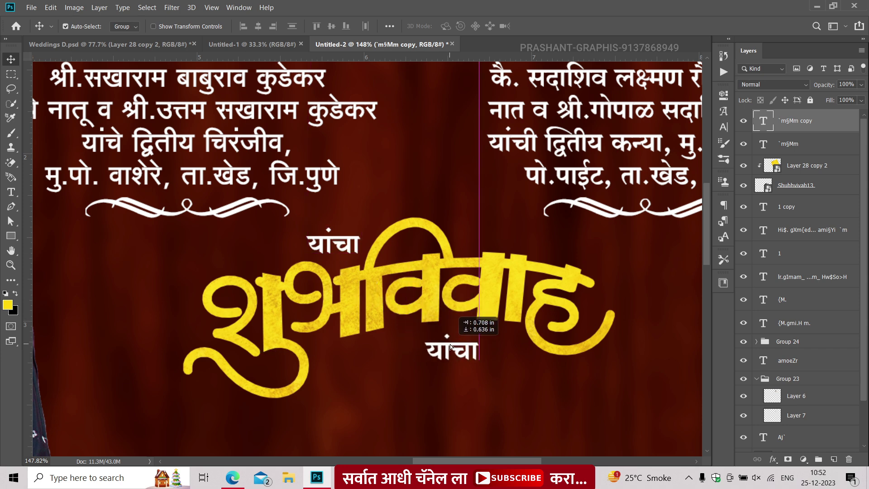
double_click(450, 342)
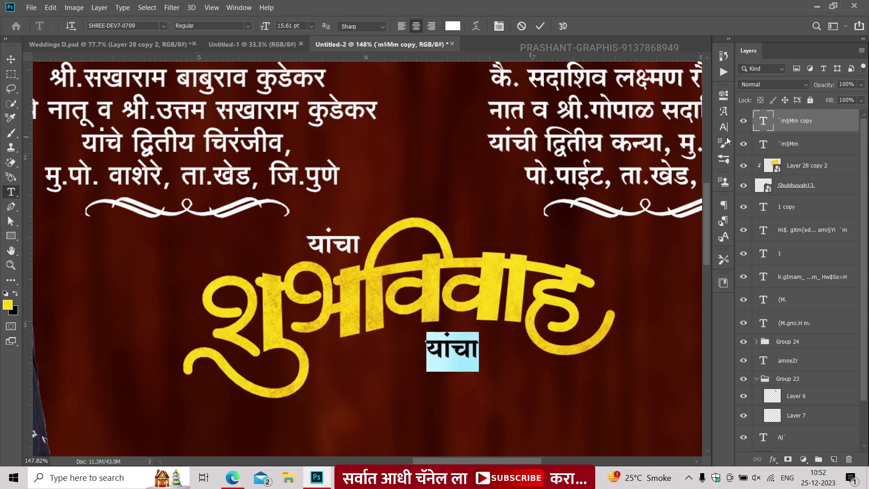
left_click(724, 111)
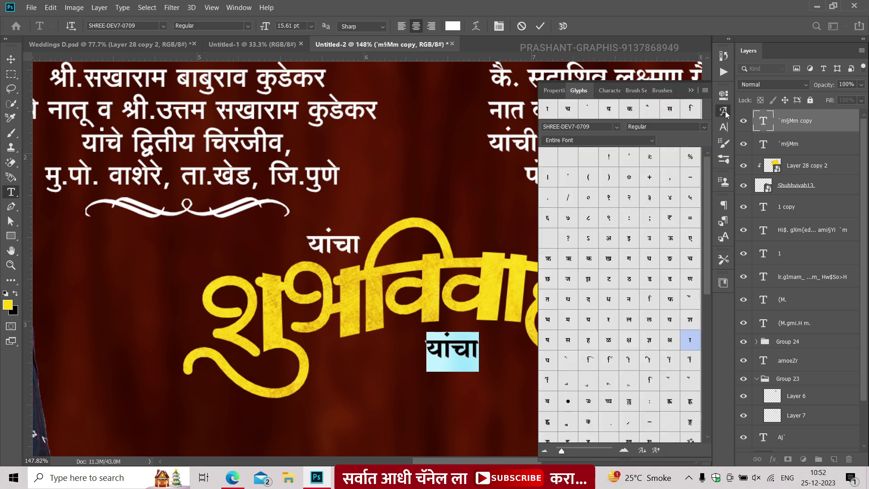
double_click(568, 340)
double_click(689, 340)
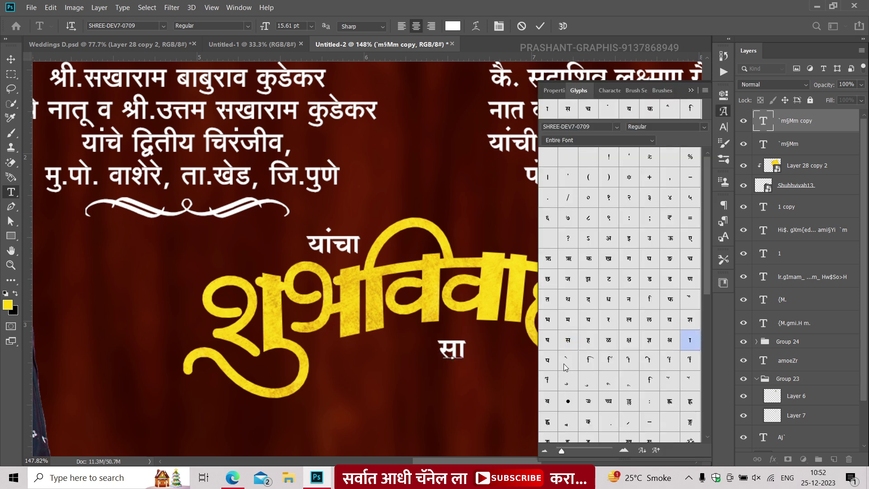
double_click(567, 360)
double_click(588, 341)
double_click(689, 340)
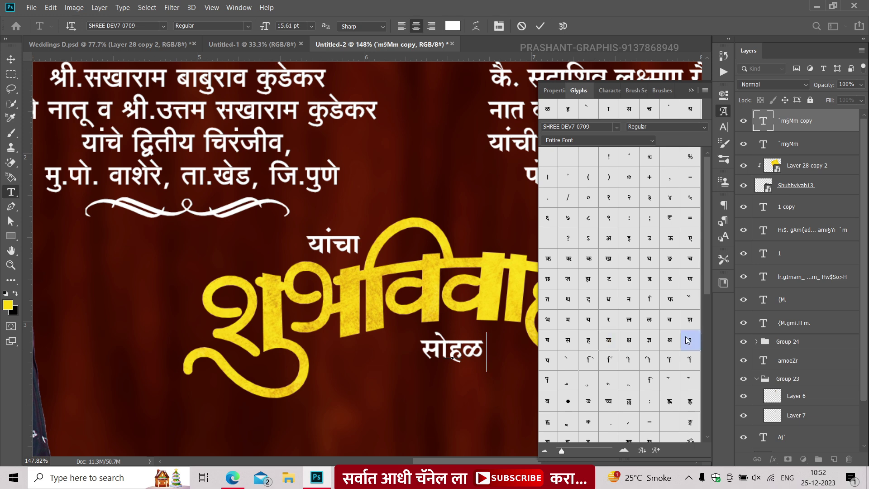
key("ctrl+Return")
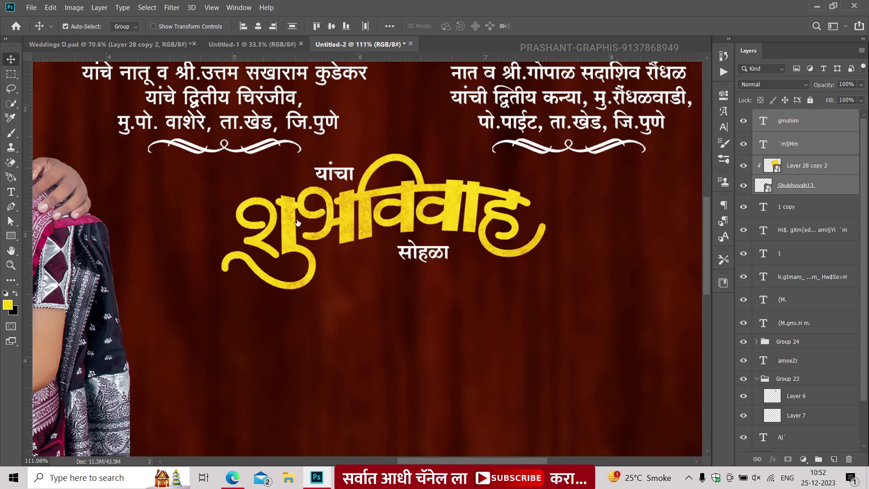
Group the heading, texture and both captions, and nudge the group down
key("ctrl+g")
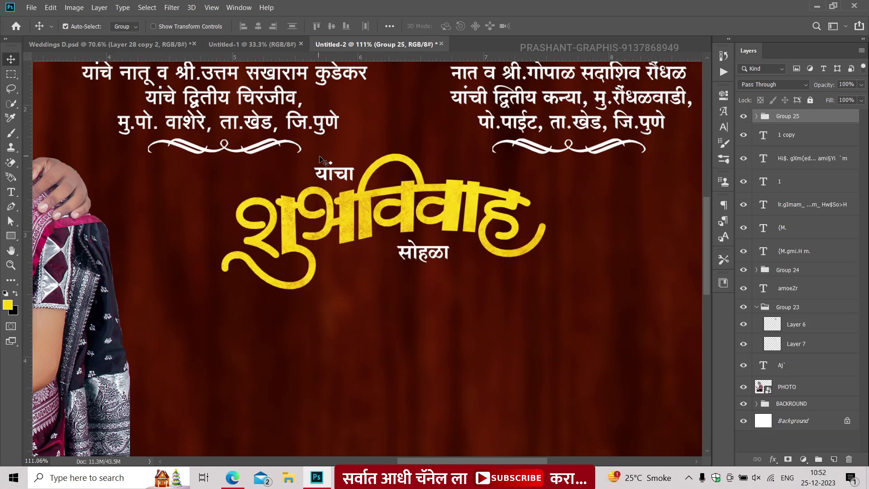
scroll(321, 159, "down", 2)
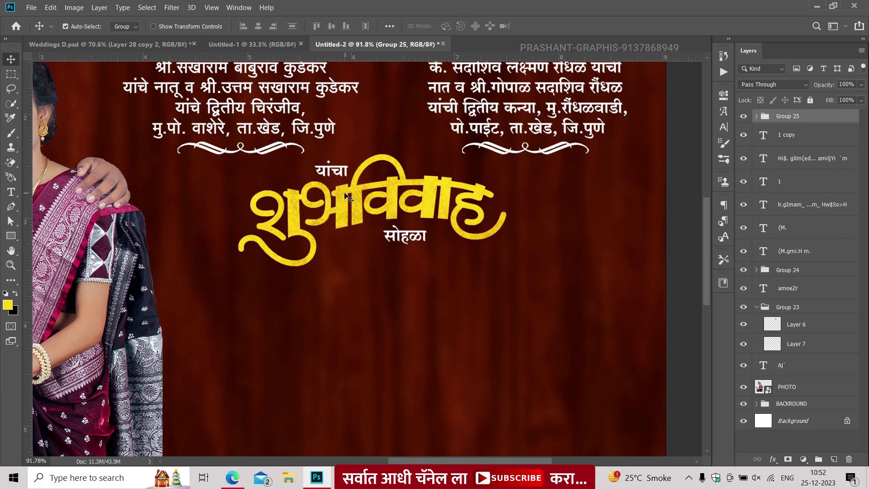
key("ctrl")
key("shift+Down")
key("shift+Down")
key("shift+Down")
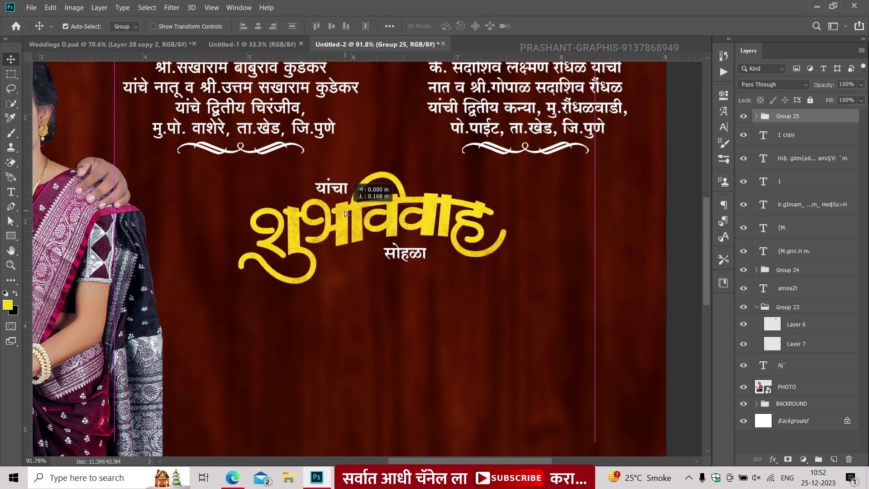
key("shift+Down")
key("shift+Down")
key("shift+Down")
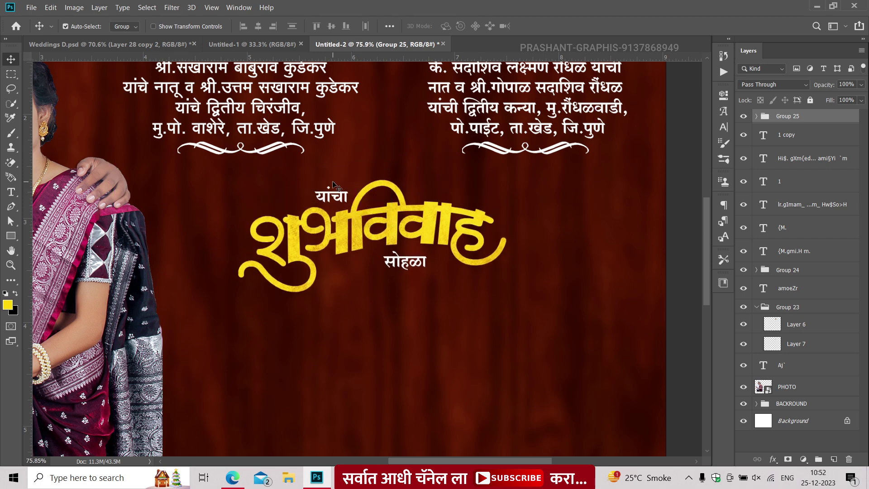
scroll(333, 184, "down", 2)
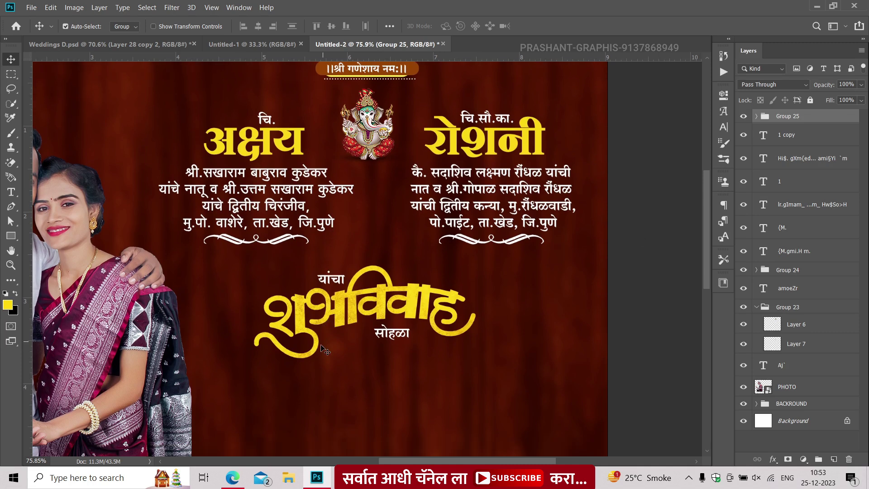
scroll(325, 349, "up", 1)
scroll(325, 348, "down", 2)
Duplicate the family details text below the heading and replace it with the date text at 14 pt
left_click(276, 131, "ctrl")
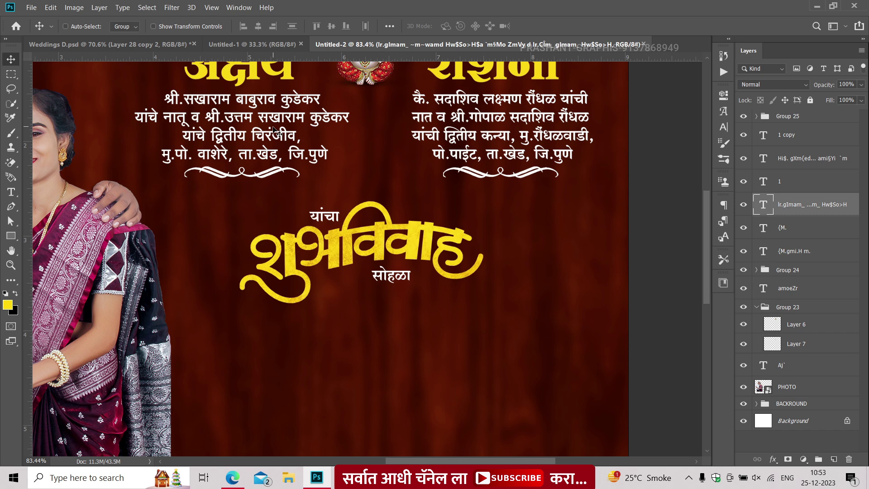
left_click_drag(275, 132, 392, 337)
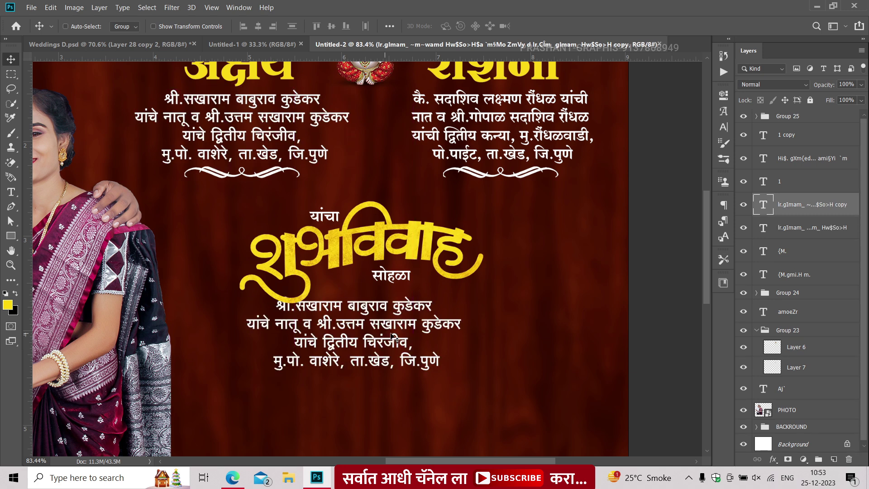
left_click_drag(820, 208, 805, 112)
key("t")
left_click(357, 245)
key("ctrl+a")
key("ctrl+v")
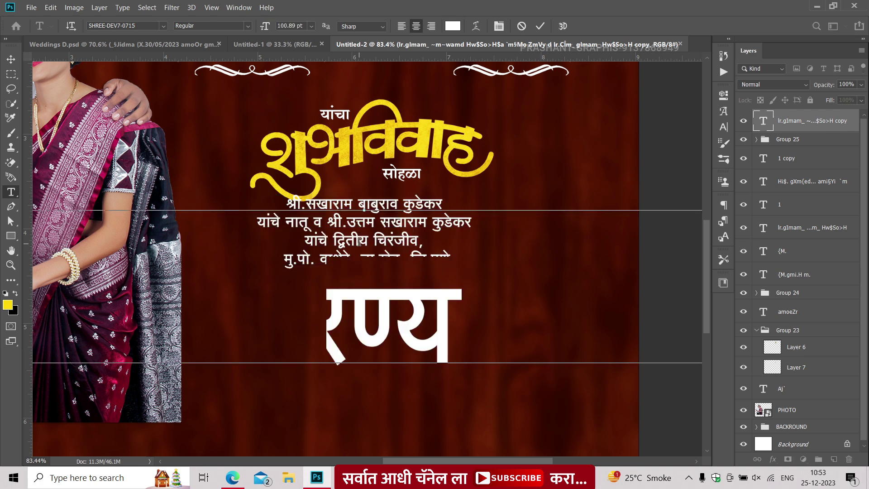
key("ctrl+a")
left_click(292, 25)
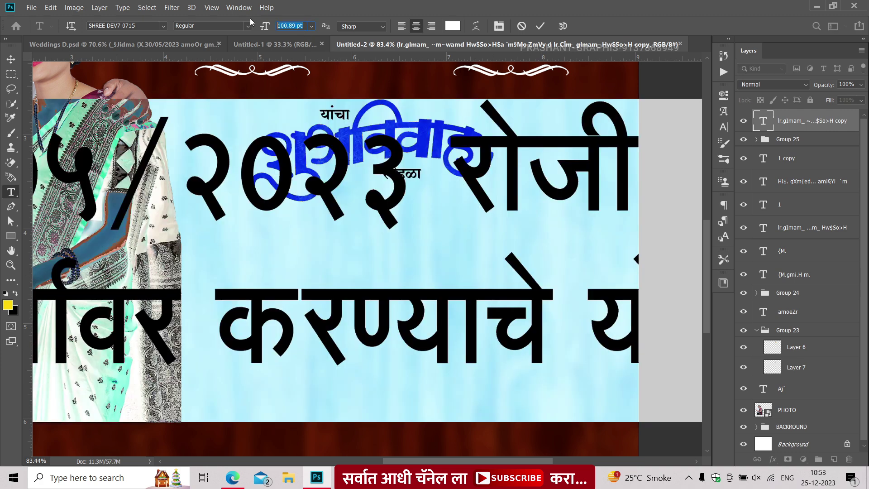
type("14")
key("Return")
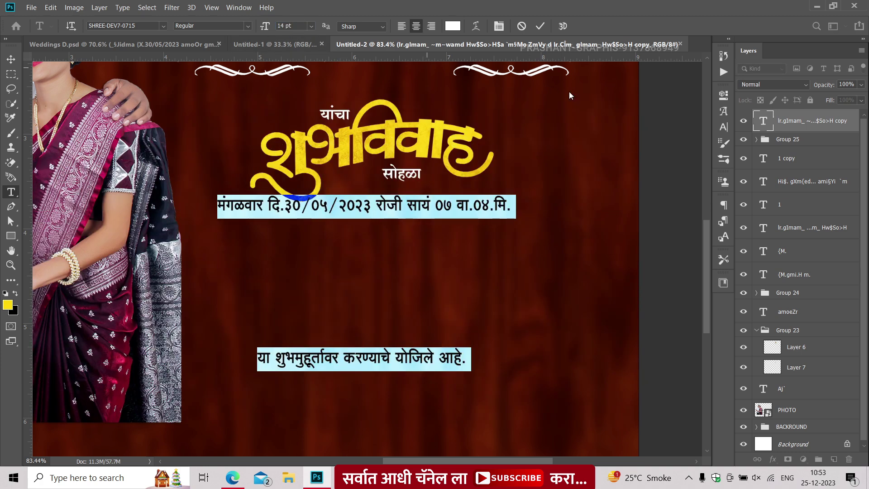
Set the date text's line spacing to 14 pt and commit it
left_click(723, 130)
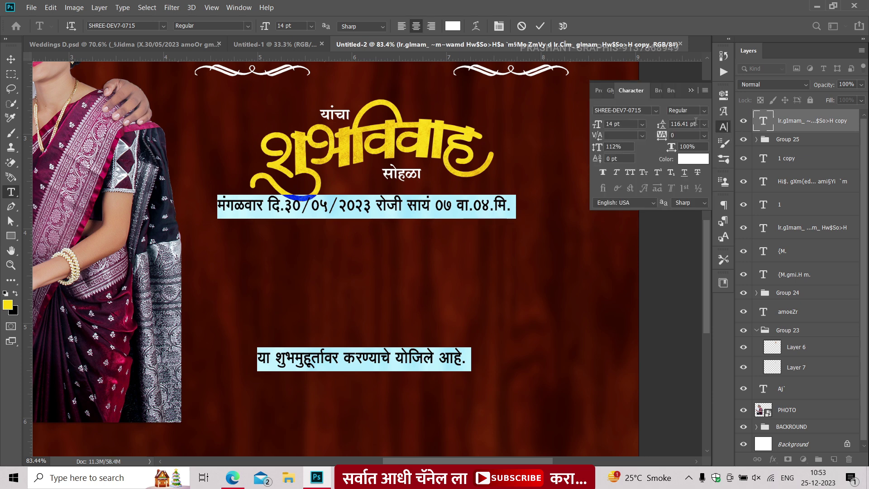
left_click(687, 124)
type("14")
key("Return")
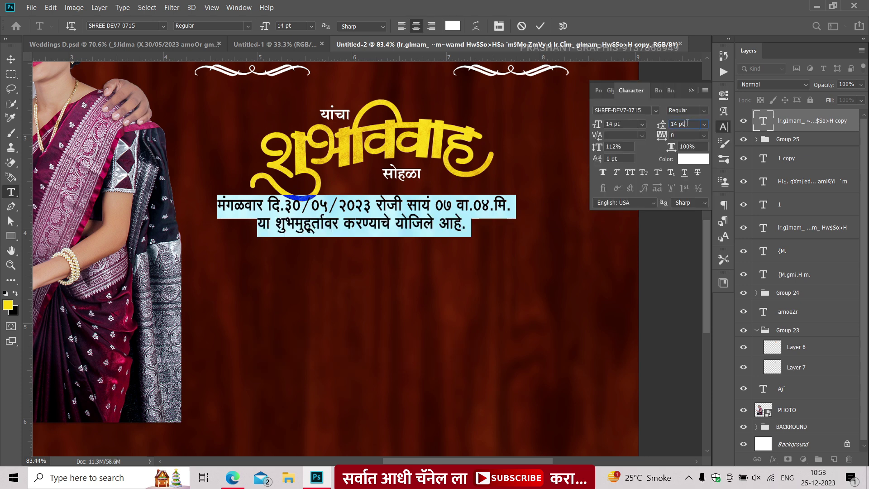
left_click(691, 90)
left_click(309, 220)
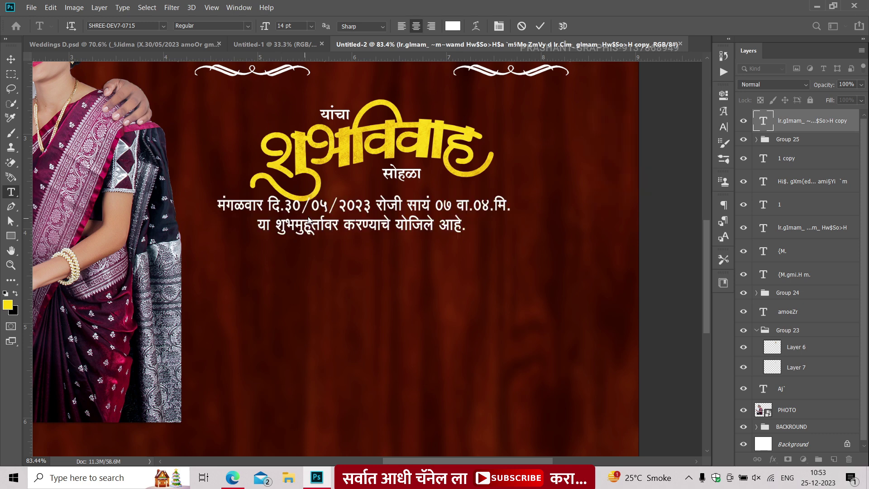
key("ctrl+Return")
Duplicate the date text layer below the original and clear its contents for the dotted lines
key("v")
left_click_drag(295, 229, 312, 242)
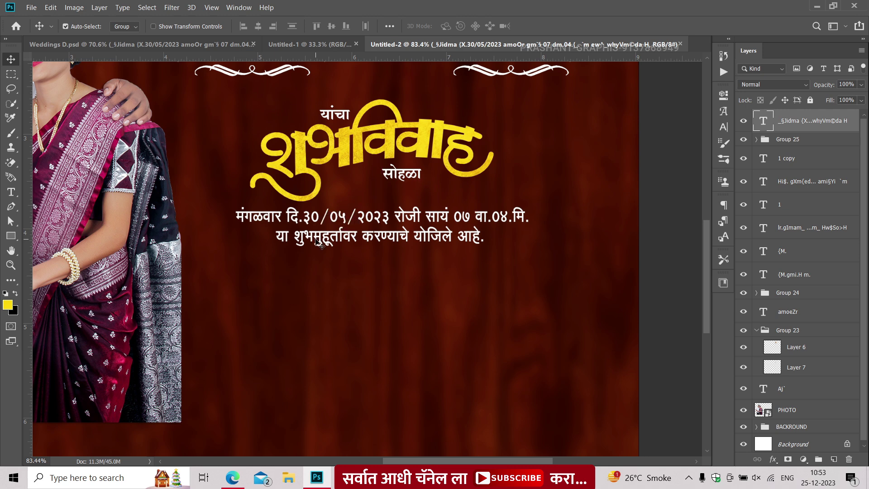
key("ctrl+j")
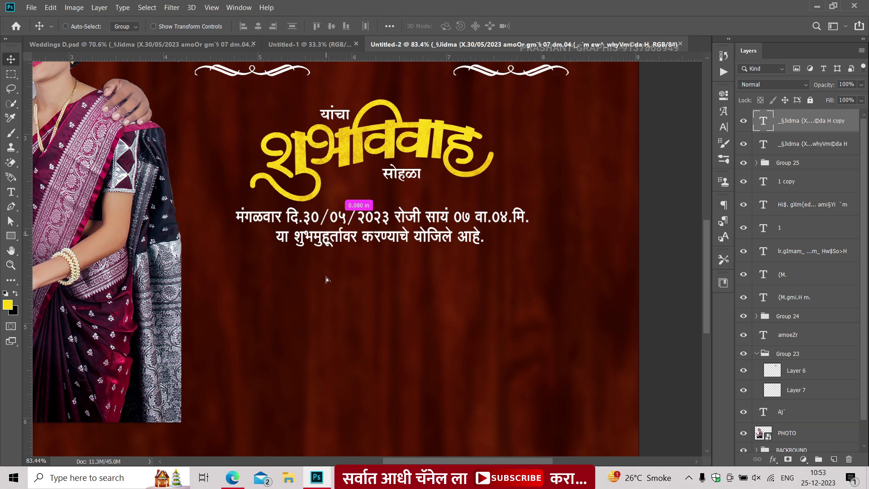
left_click_drag(328, 239, 329, 283)
key("t")
left_click(330, 273)
key("ctrl+a")
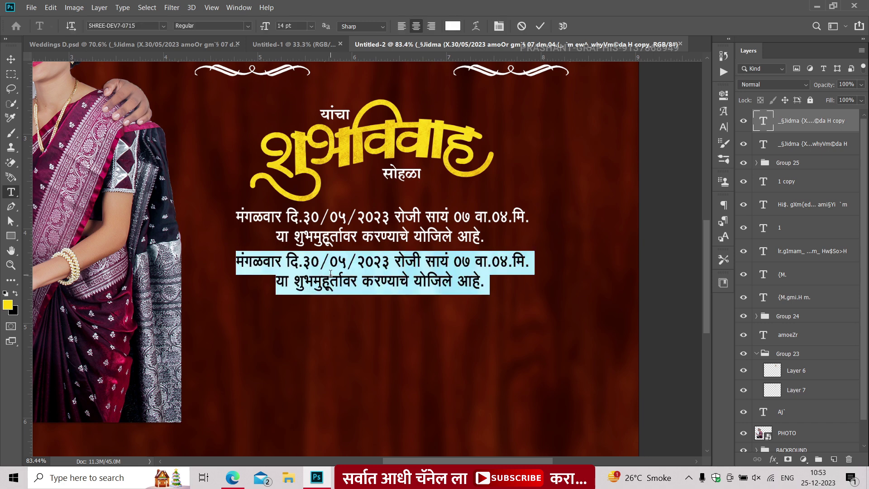
key("BackSpace")
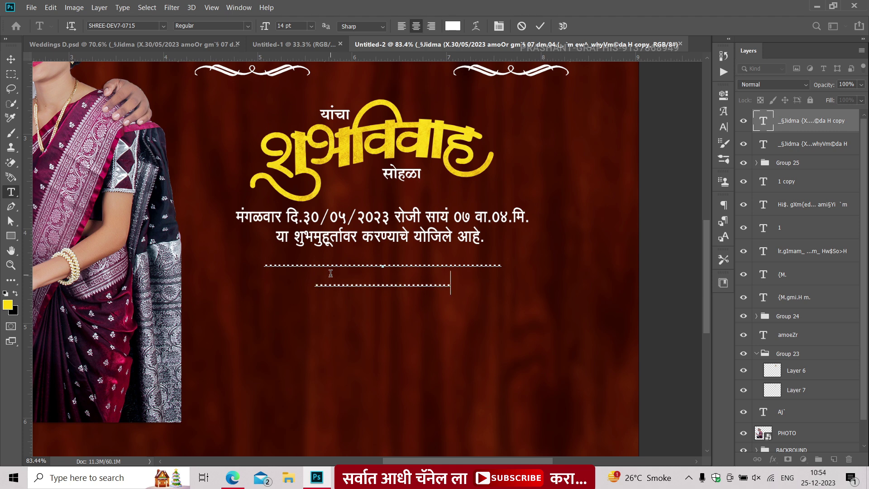
Set the dotted lines' leading to 5 pt and move them up under the date text
key("ctrl+a")
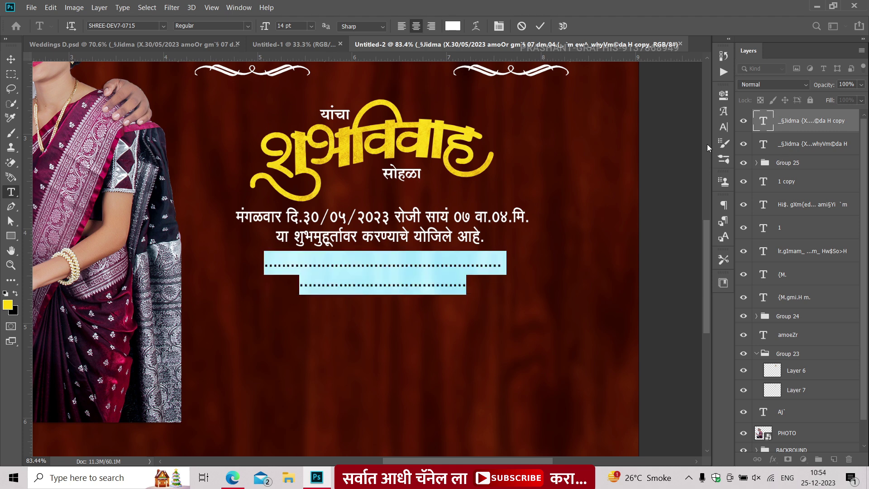
left_click(722, 130)
key("Down")
key("Down")
key("Down")
key("Down")
key("Down")
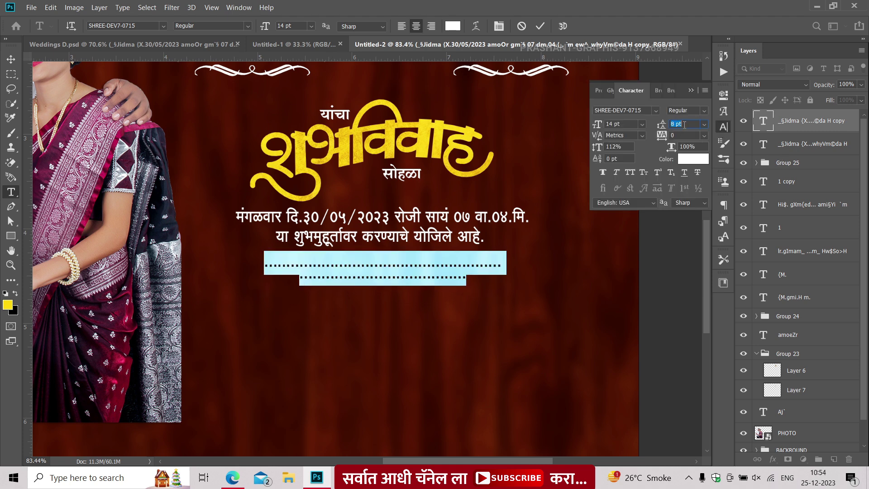
key("Down")
key("Down")
key("Down")
key("Return")
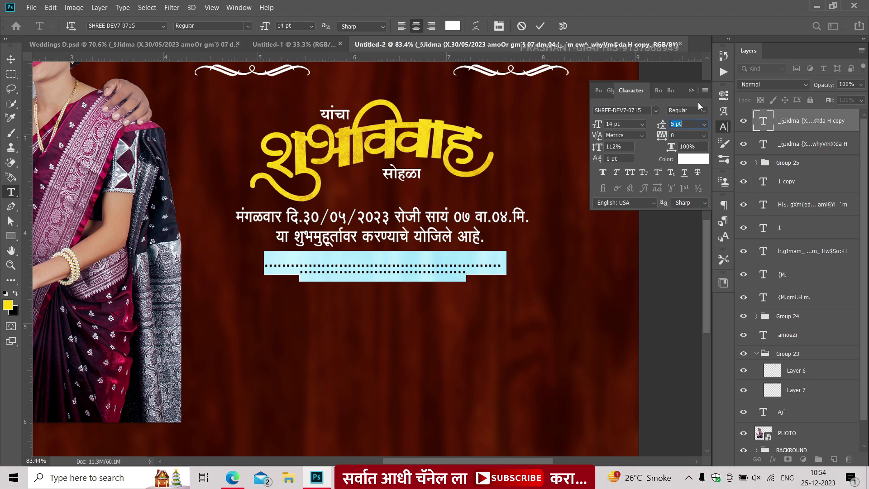
left_click(691, 91)
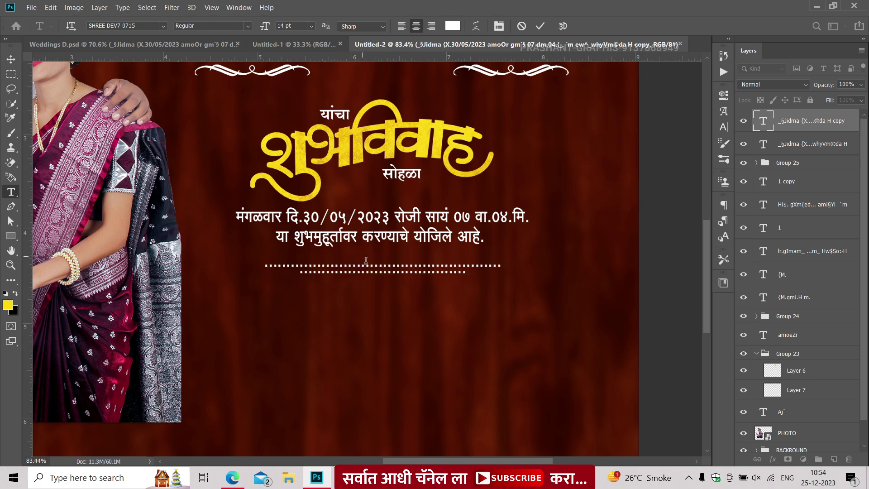
key("ctrl+Return")
key("v")
left_click_drag(369, 272, 370, 262)
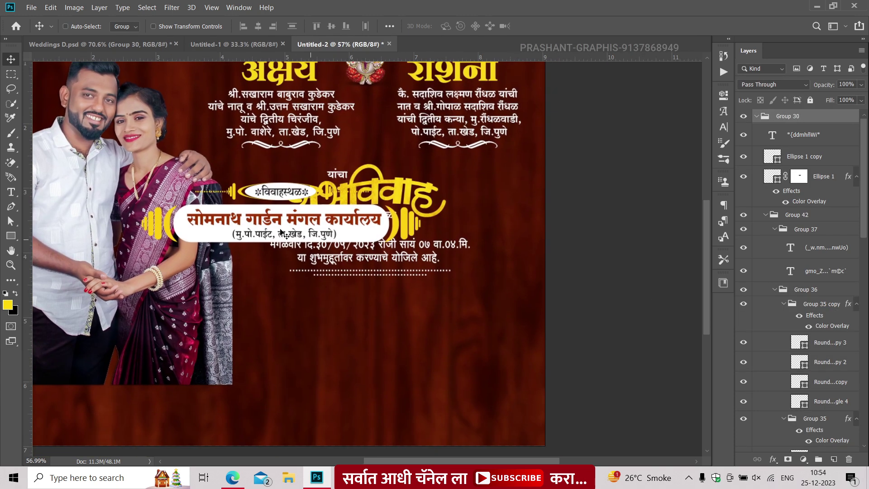
Move the विवाहस्थळ venue badge below the dotted lines and centre it
left_click_drag(289, 270, 360, 323)
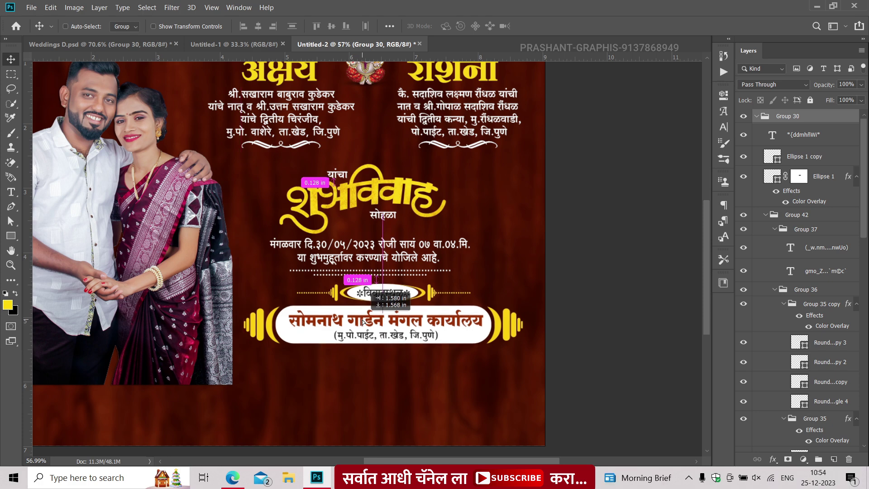
left_click_drag(361, 323, 364, 321)
scroll(370, 309, "down", 3)
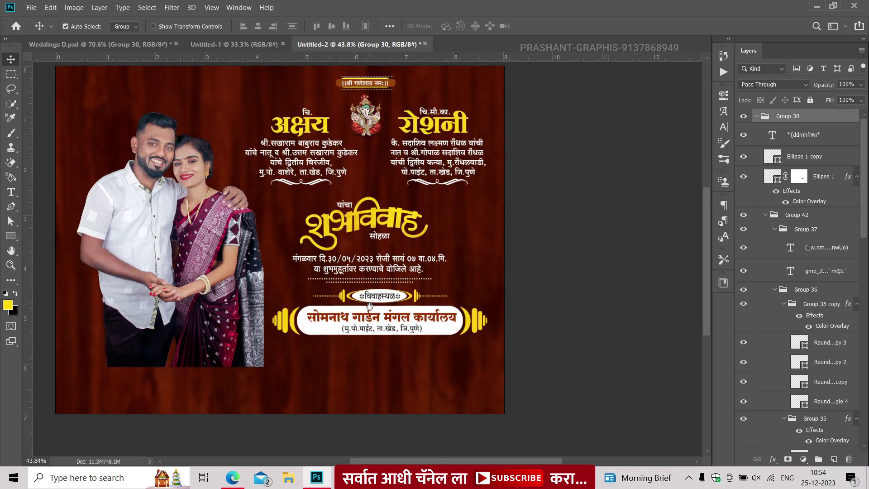
scroll(362, 280, "up", 1)
scroll(353, 253, "up", 3)
scroll(349, 244, "up", 1)
scroll(349, 245, "up", 1)
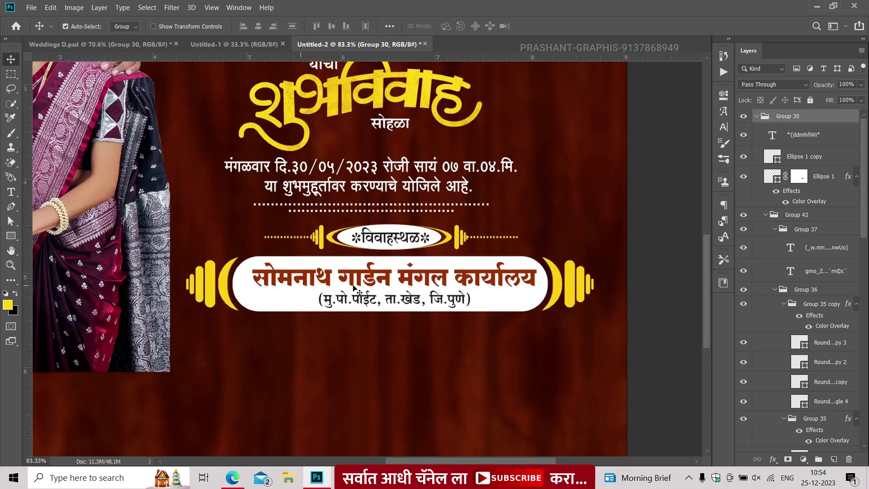
Check the venue name text, then delete the stray placeholder text layer
key("t")
left_click(355, 277)
double_click(362, 277)
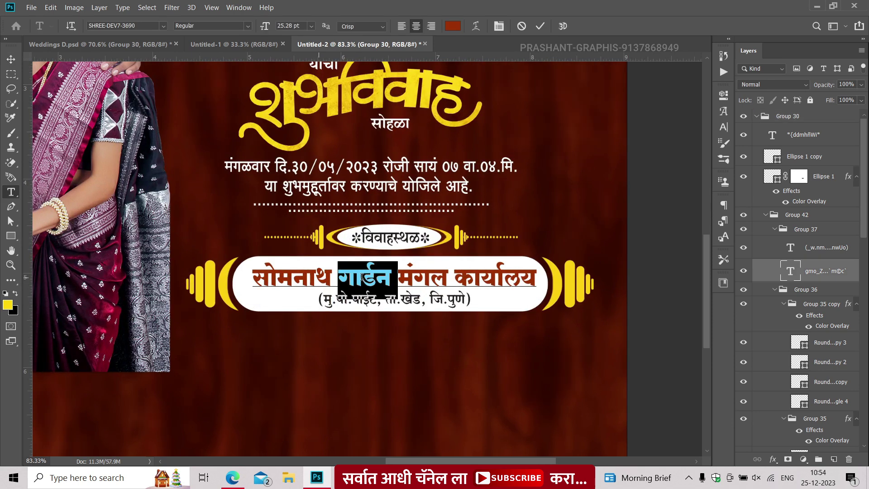
key("Escape")
left_click(384, 274)
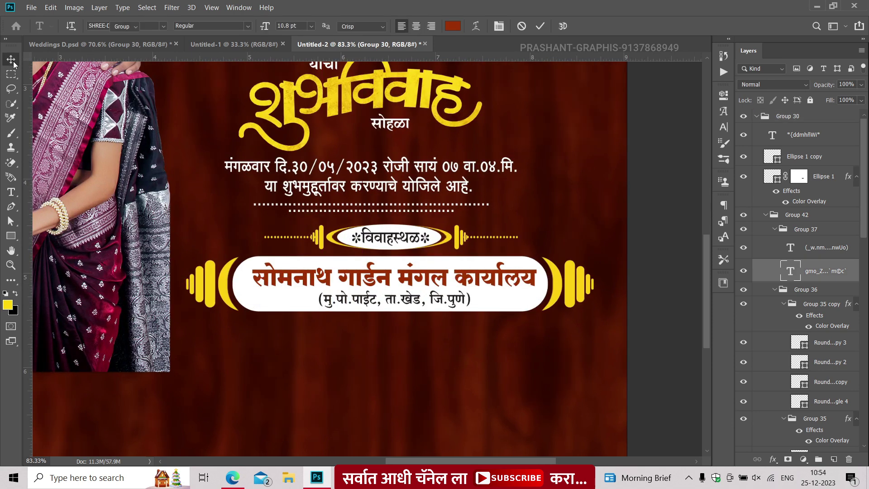
left_click(11, 59)
key("Delete")
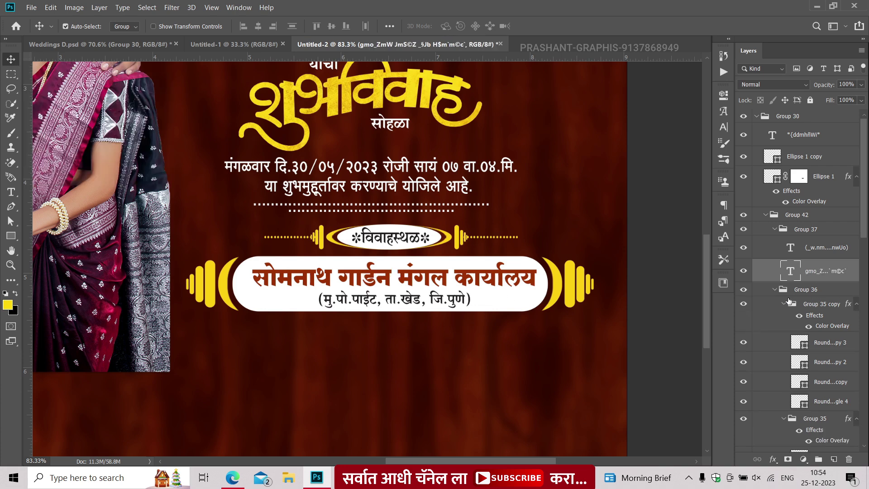
Realign the dotted divider text centred under the date text
left_click(679, 322)
left_click_drag(462, 271, 467, 279)
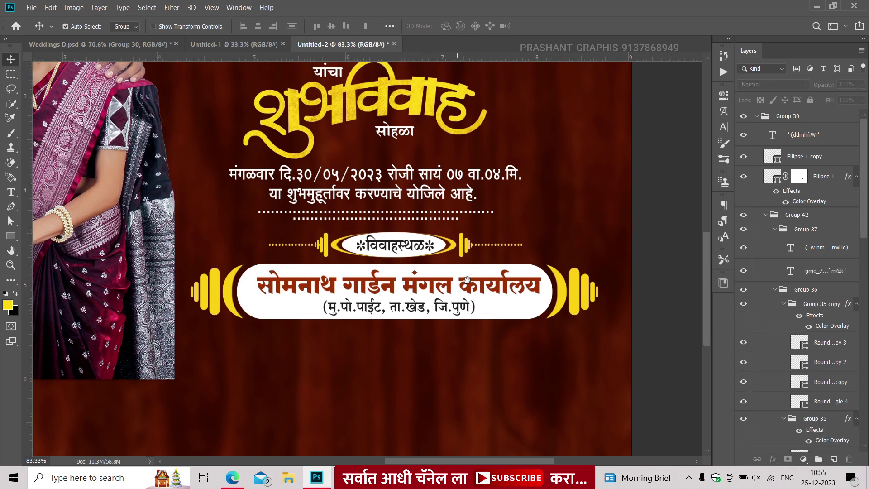
left_click(370, 181)
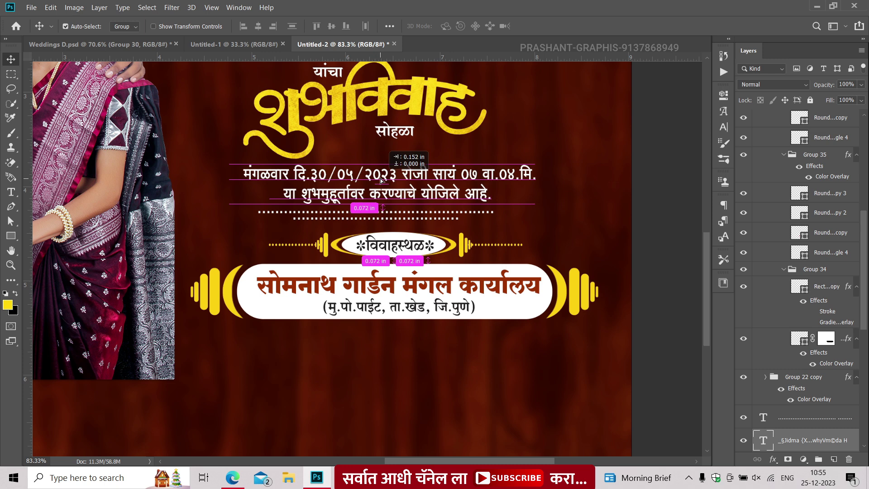
left_click_drag(375, 181, 380, 217)
left_click(646, 272)
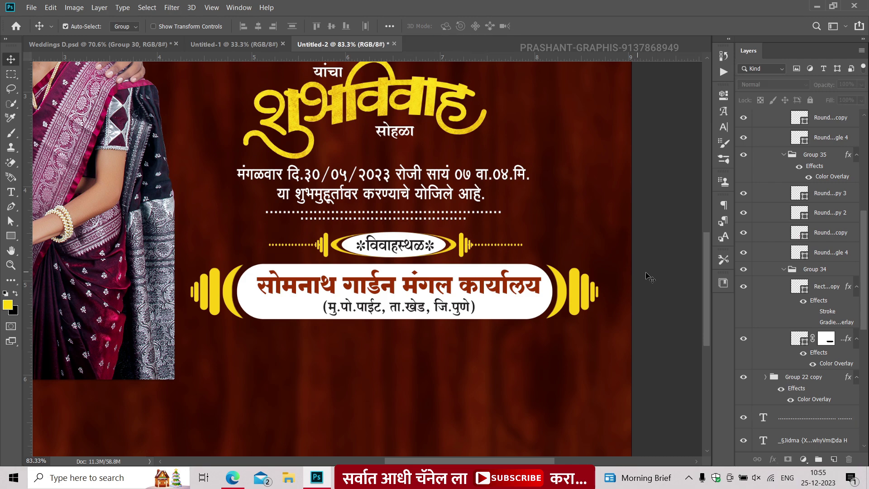
scroll(278, 220, "up", 5)
Group the groom's family text block with the left swirl ornament
left_click(270, 223)
scroll(781, 291, "down", 2)
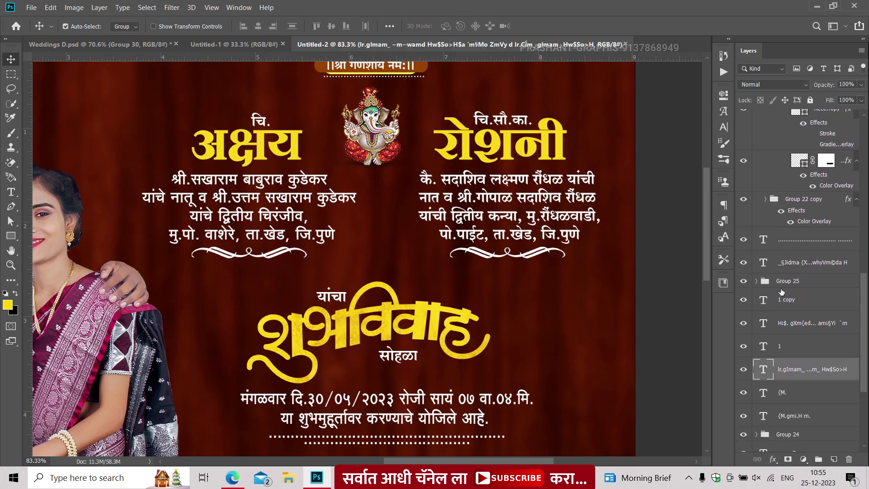
scroll(780, 292, "down", 1)
left_click(797, 376, "ctrl")
left_click(742, 388)
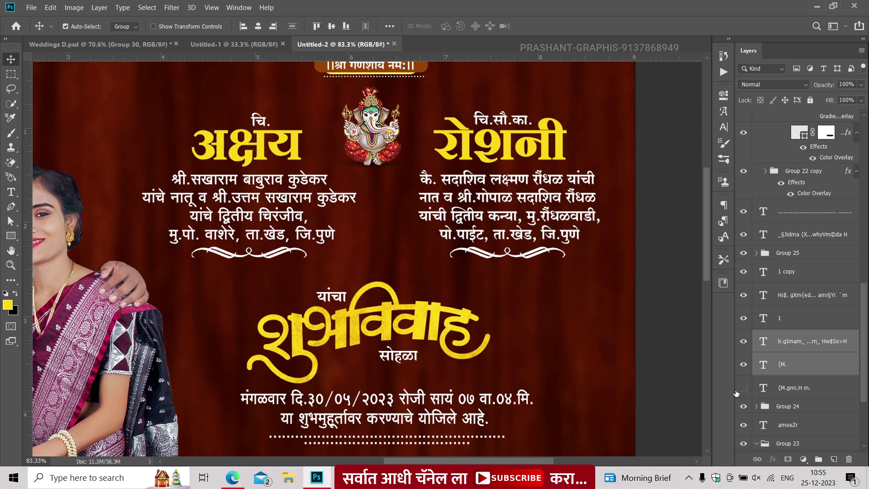
left_click(743, 318)
left_click(788, 321, "ctrl")
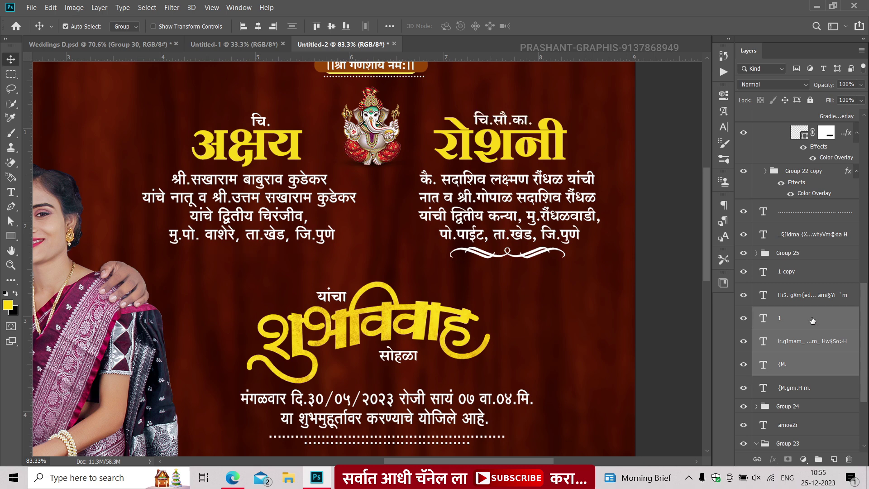
left_click(742, 295)
key("ctrl+g")
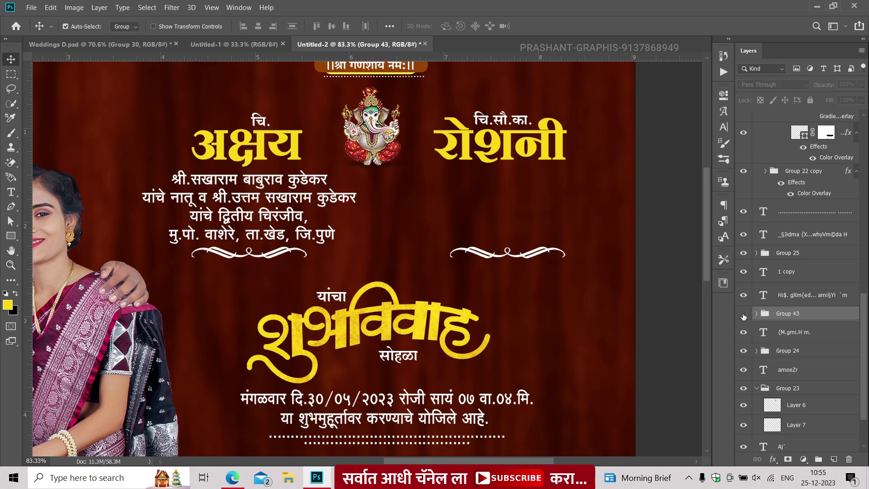
left_click(744, 314)
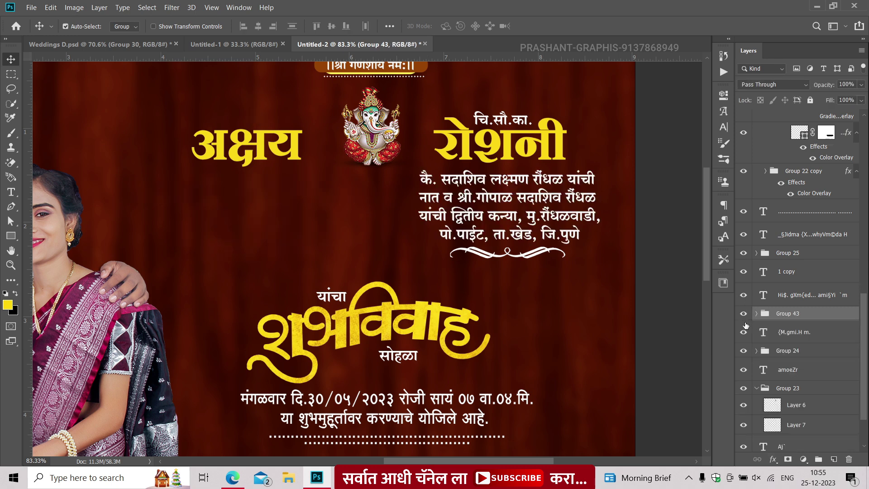
left_click(743, 313)
Reorder the अक्षय name layer and group the रोशनी name layers together
scroll(769, 391, "down", 1)
scroll(769, 392, "down", 2)
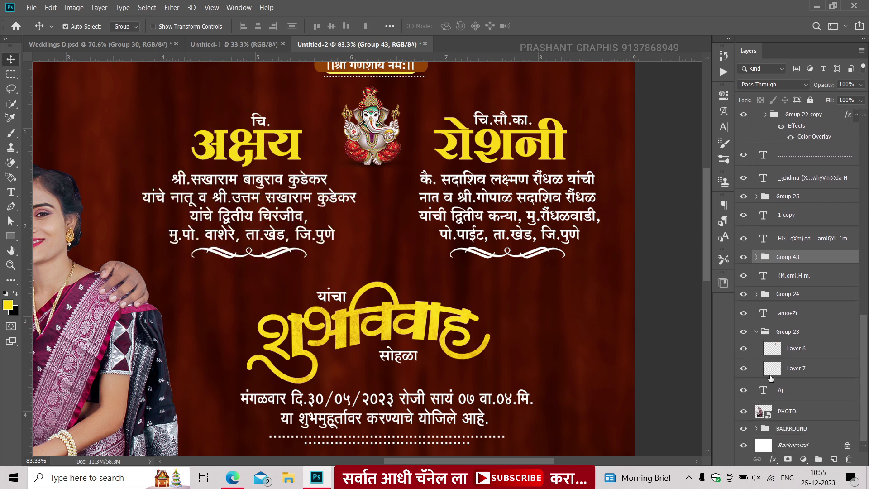
left_click(744, 390)
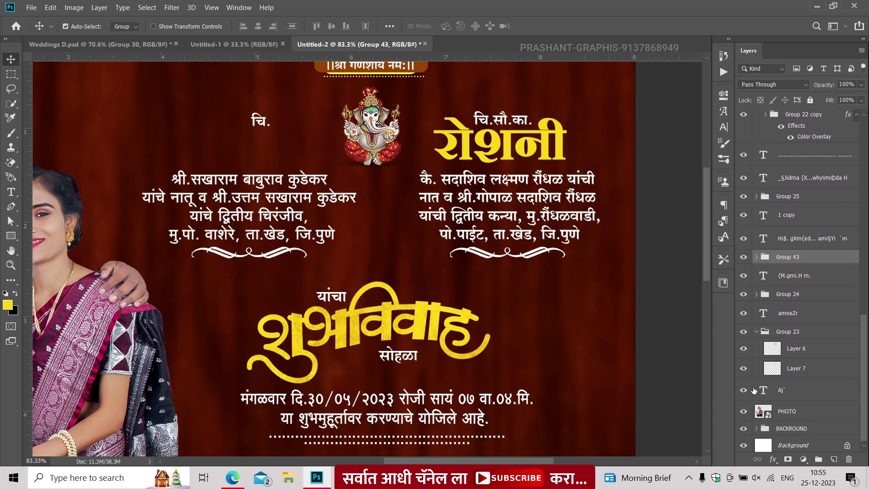
left_click_drag(753, 390, 799, 257)
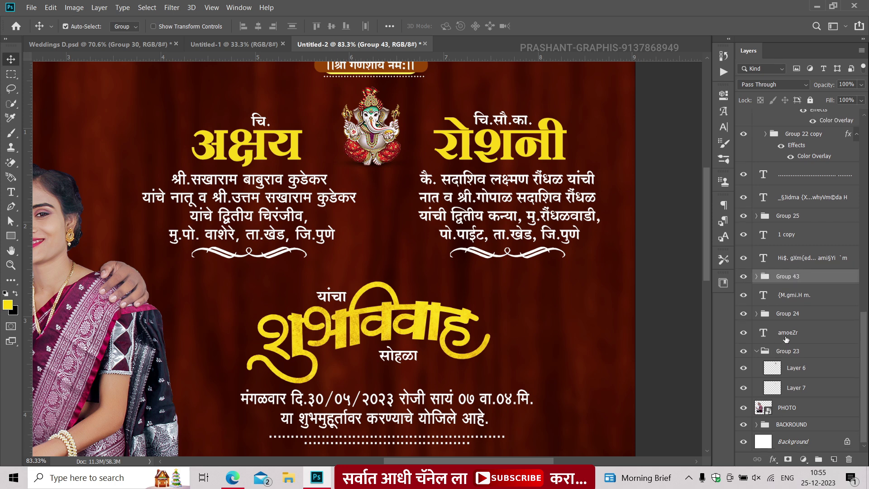
left_click_drag(786, 338, 781, 301)
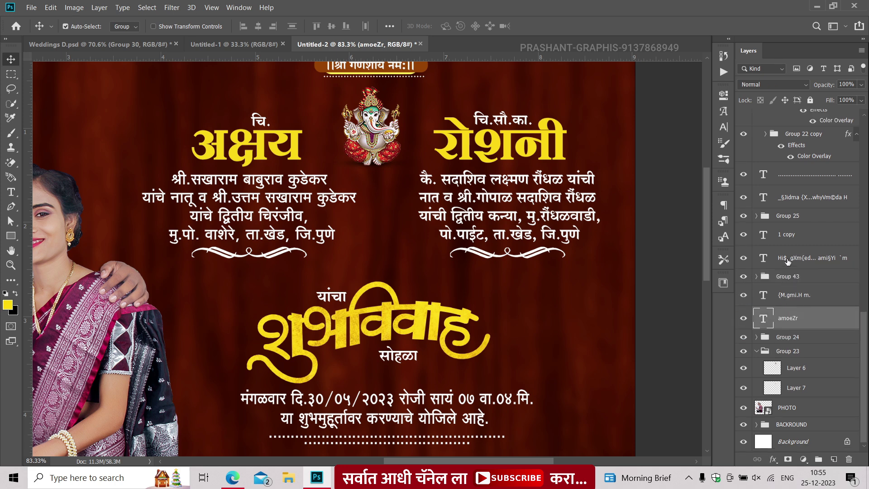
left_click(787, 294, "ctrl")
left_click(787, 258, "ctrl")
left_click(787, 234, "ctrl")
key("ctrl+g")
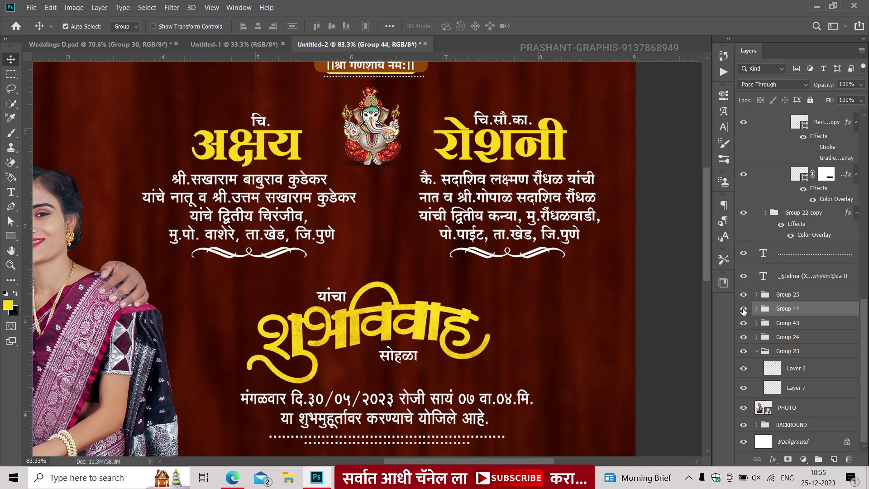
left_click(743, 309)
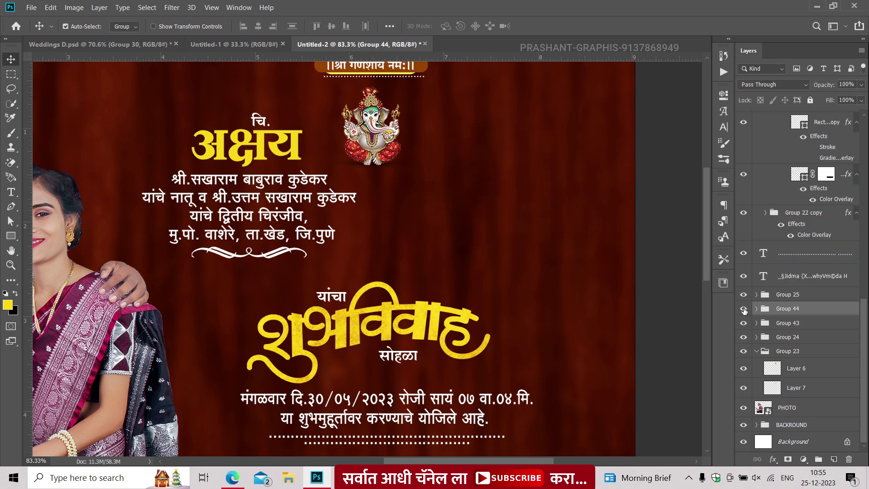
left_click(743, 309)
scroll(327, 329, "down", 3)
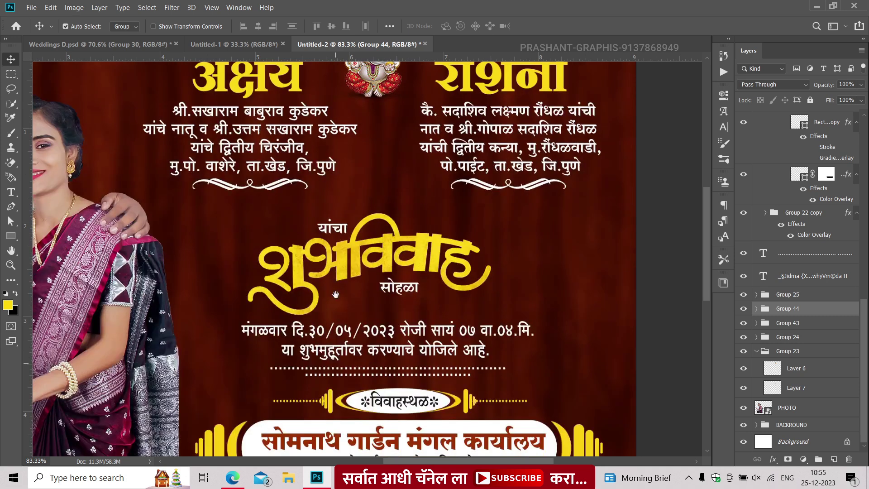
Group the शुभविवाह heading, wedding date text and dotted divider into Group 45
left_click(356, 267)
left_click(757, 295)
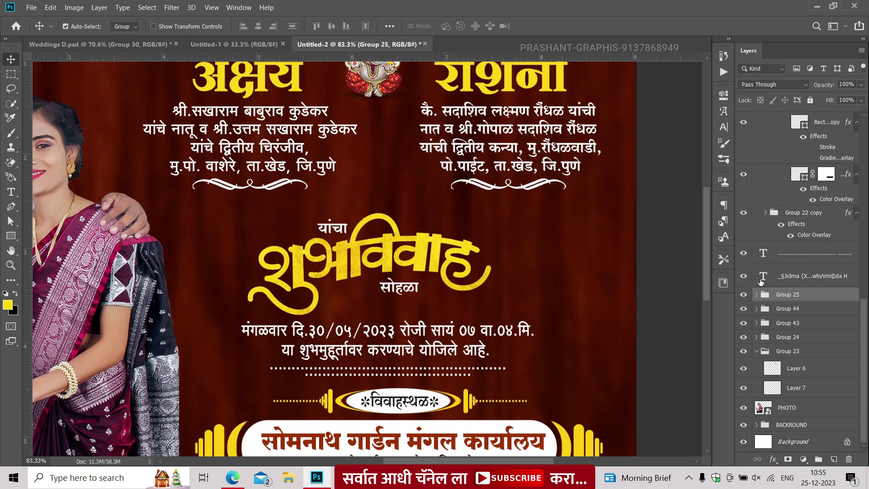
left_click(409, 337)
left_click(796, 253, "shift")
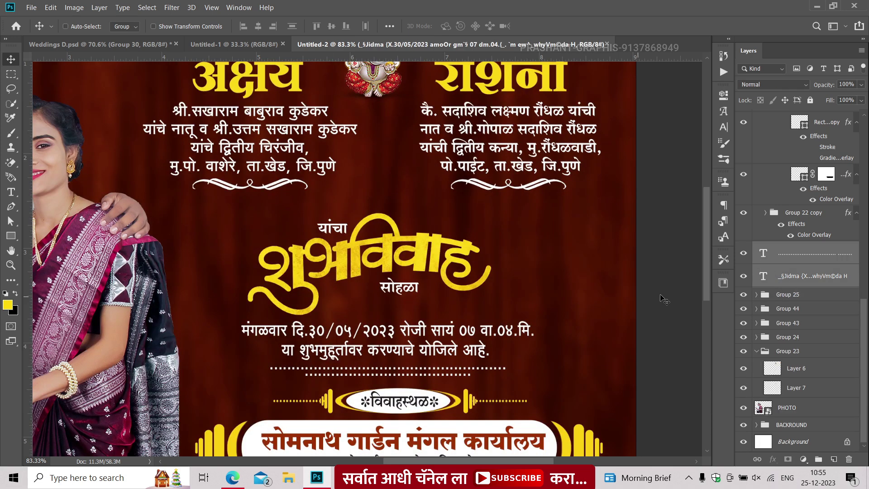
left_click(743, 294)
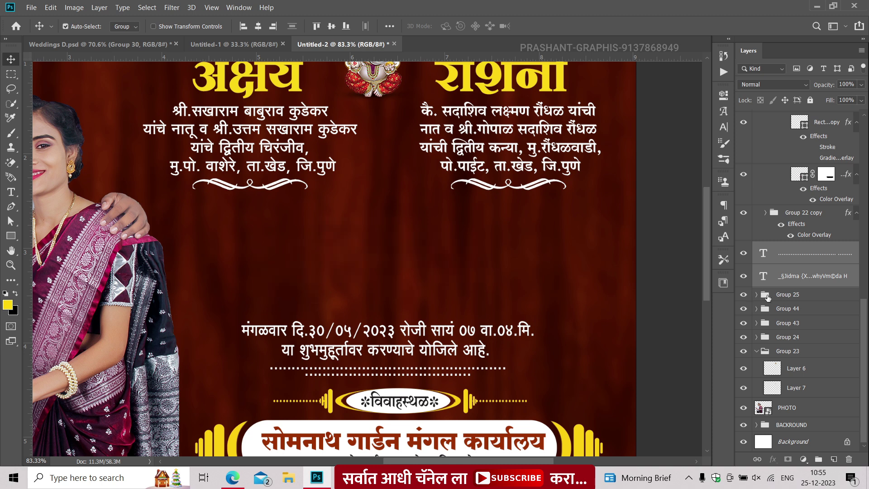
left_click(787, 294, "shift")
key("ctrl+g")
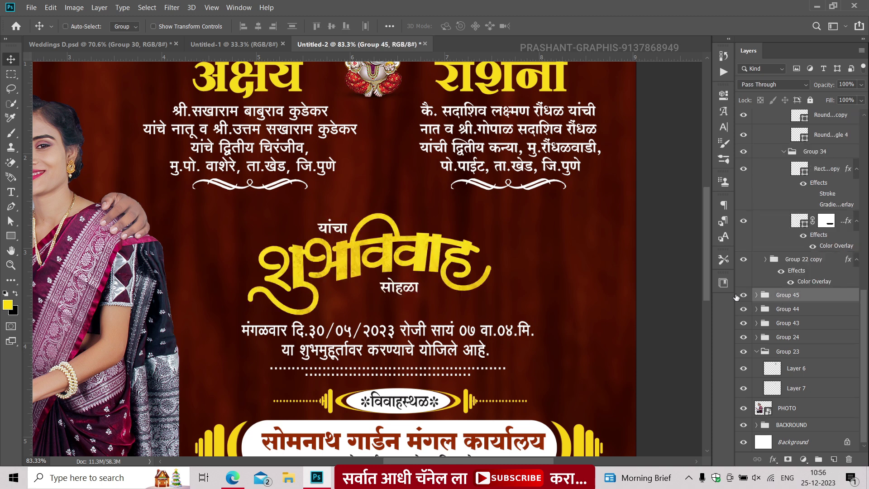
left_click(743, 295)
left_click(745, 295)
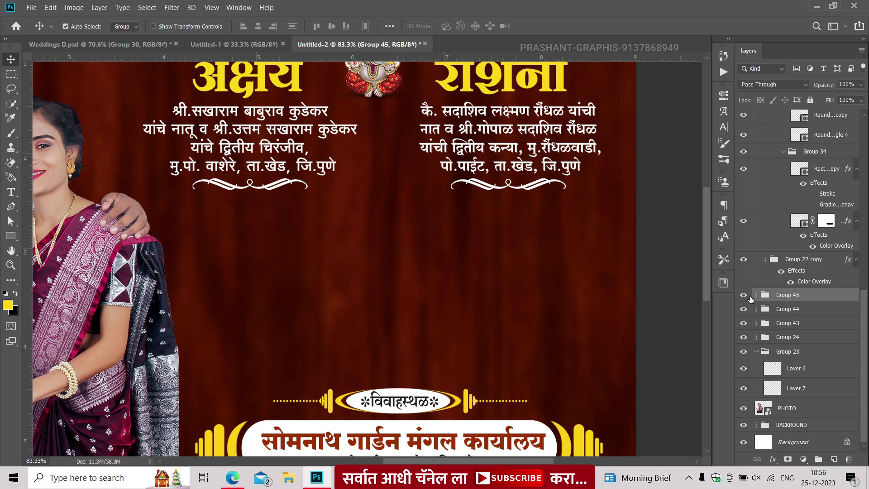
scroll(552, 279, "down", 1)
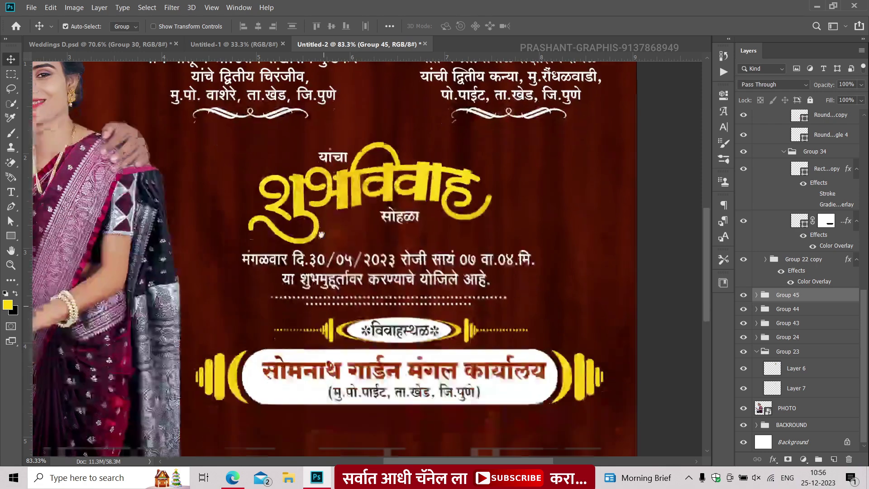
scroll(407, 294, "up", 2)
Bring a white scalloped frame into the banner and duplicate it to the right
scroll(299, 349, "down", 3)
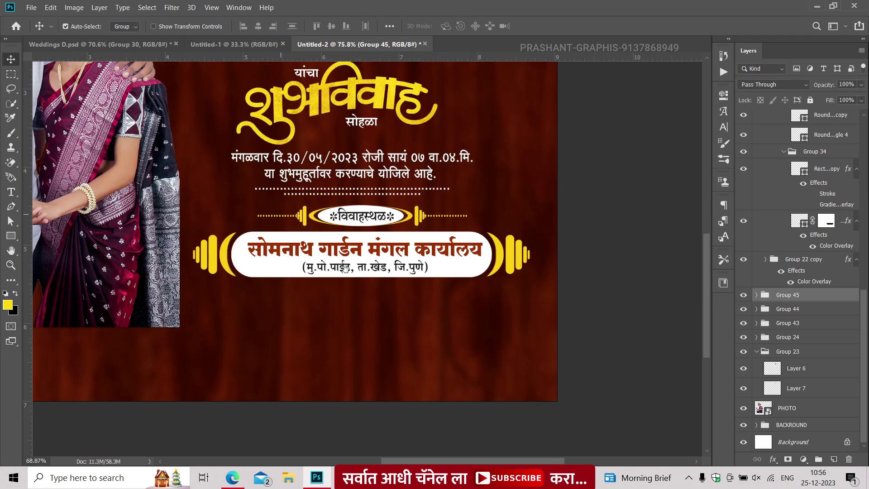
scroll(452, 317, "up", 1)
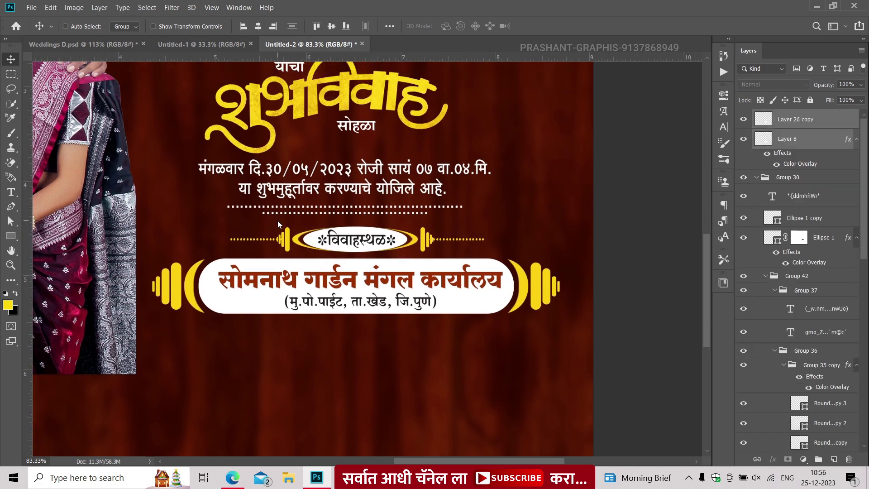
mouse_move(272, 253)
left_mouse_down()
mouse_move(273, 137)
mouse_move(234, 258)
left_mouse_up()
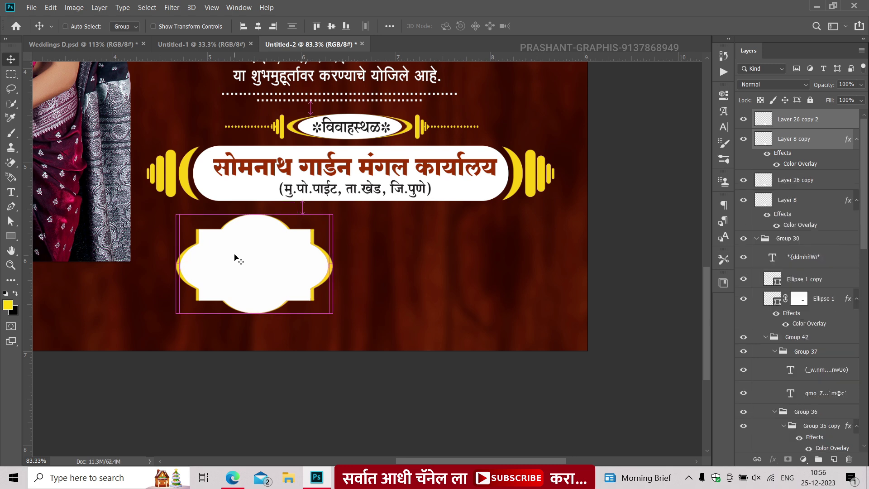
left_click_drag(239, 255, 439, 248)
Compare with the reference design, then space both frames evenly and centre them under the venue banner
left_click(65, 27)
left_click(100, 45)
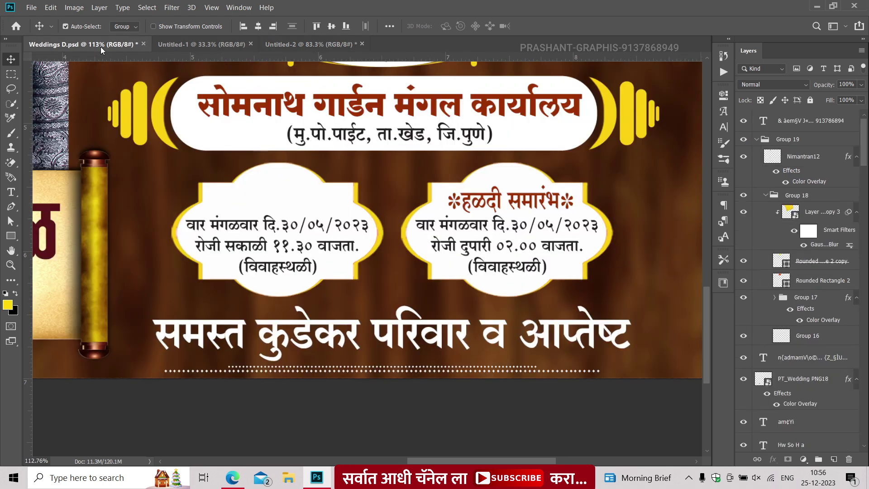
left_click(359, 47)
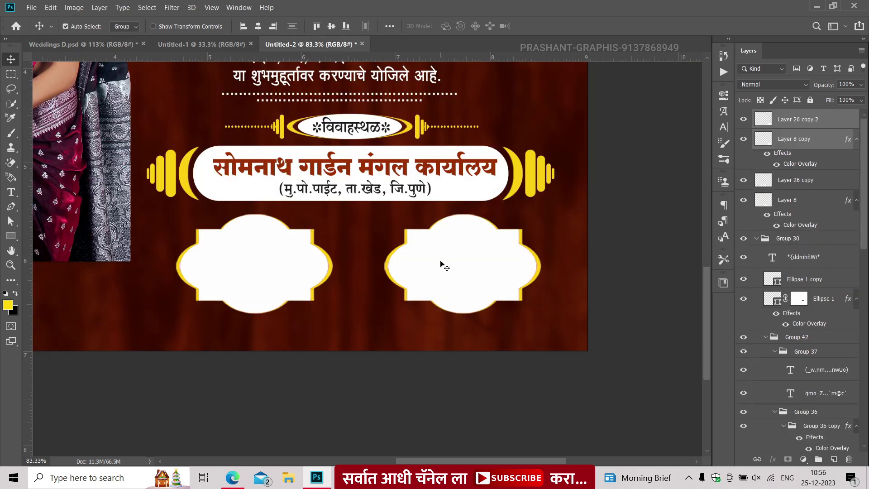
left_click_drag(441, 265, 415, 261)
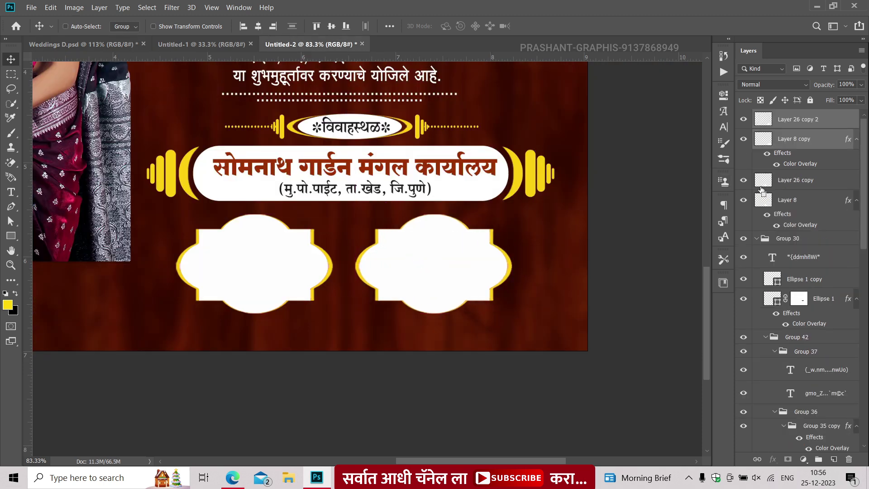
left_click(761, 183, "ctrl")
left_click(762, 199, "ctrl")
left_click_drag(216, 250, 225, 252)
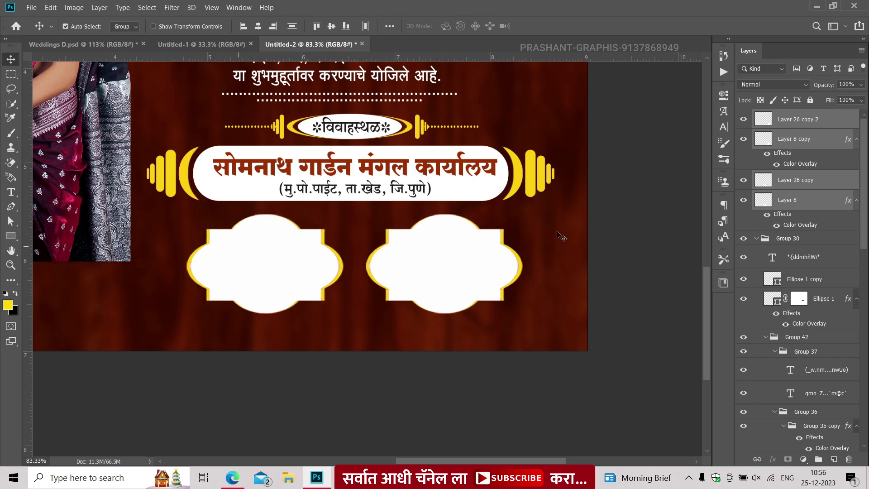
left_click(602, 223)
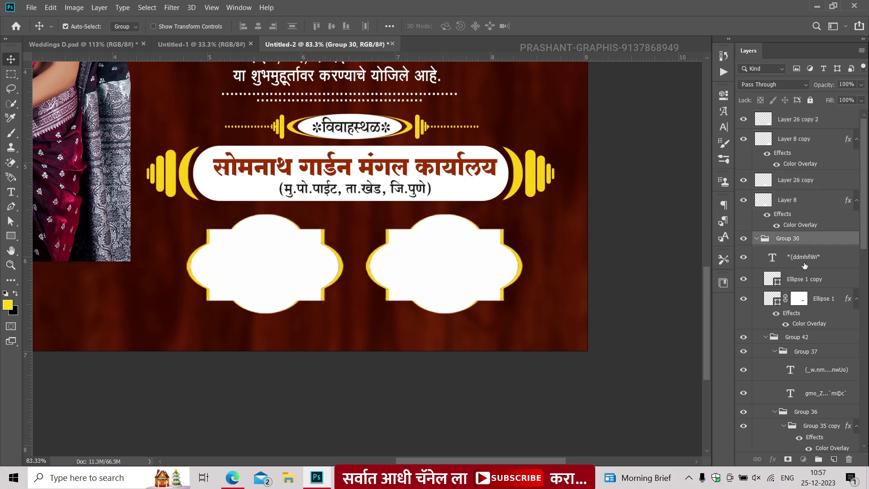
Add the साखरपुडा समारंभ heading text inside the left frame
left_click(805, 265)
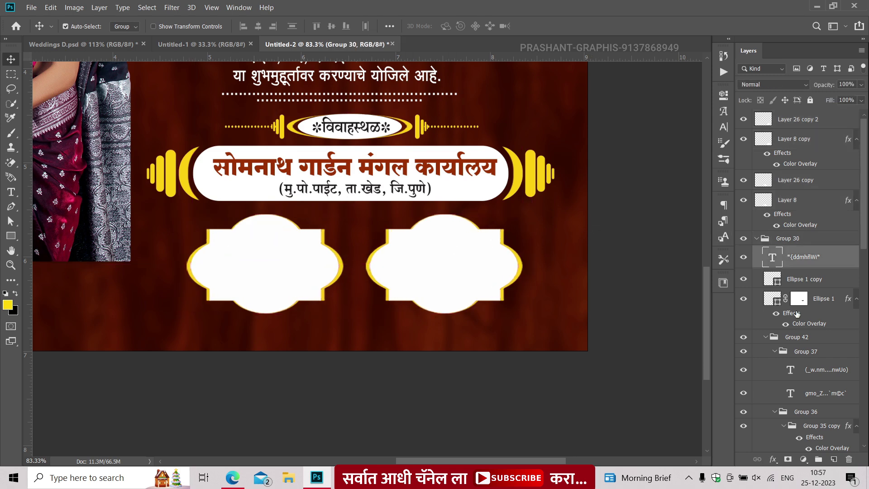
left_click(744, 370)
left_click(809, 372)
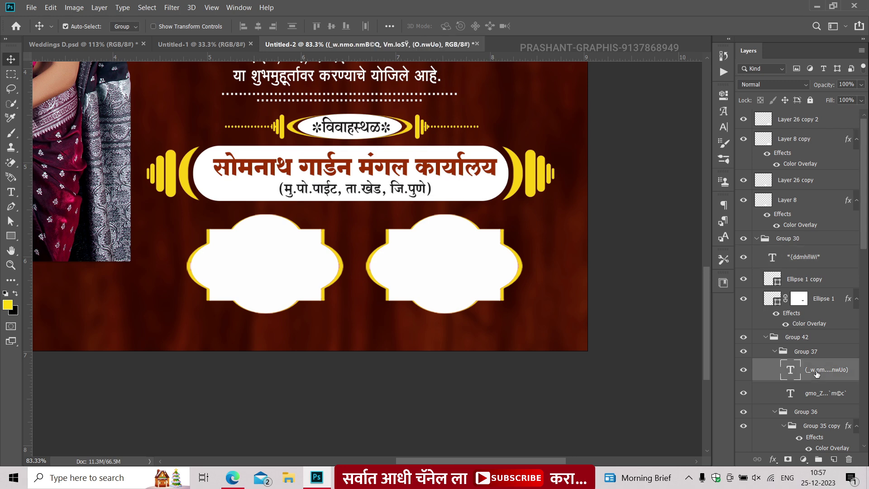
key("ctrl+j")
mouse_move(810, 372)
left_mouse_down()
mouse_move(791, 100)
mouse_move(792, 113)
left_mouse_up()
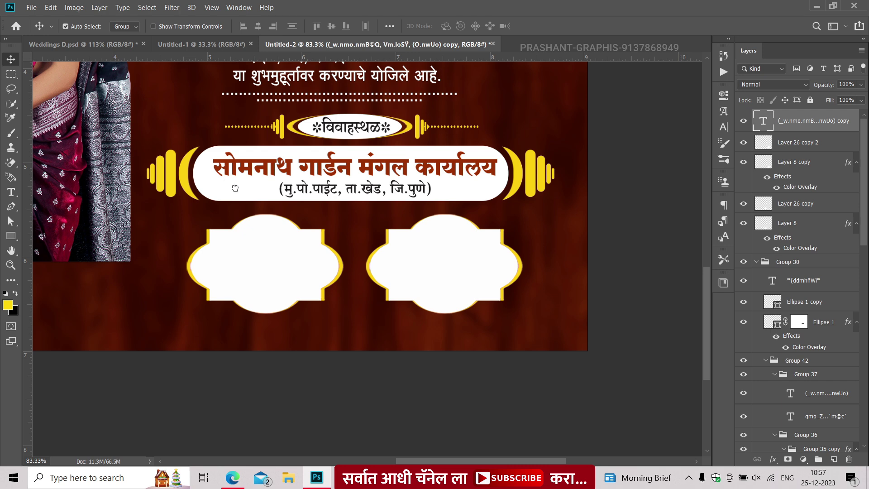
left_click_drag(308, 194, 239, 249)
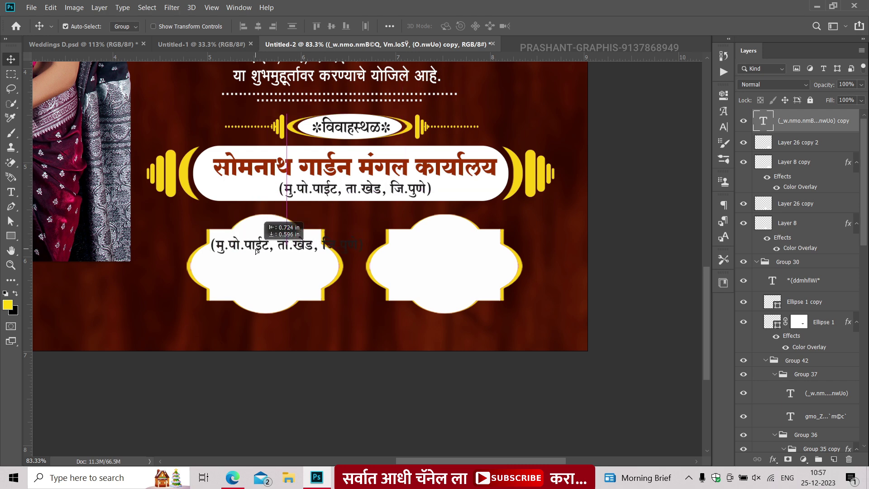
key("ctrl+v")
left_click(275, 247, "ctrl")
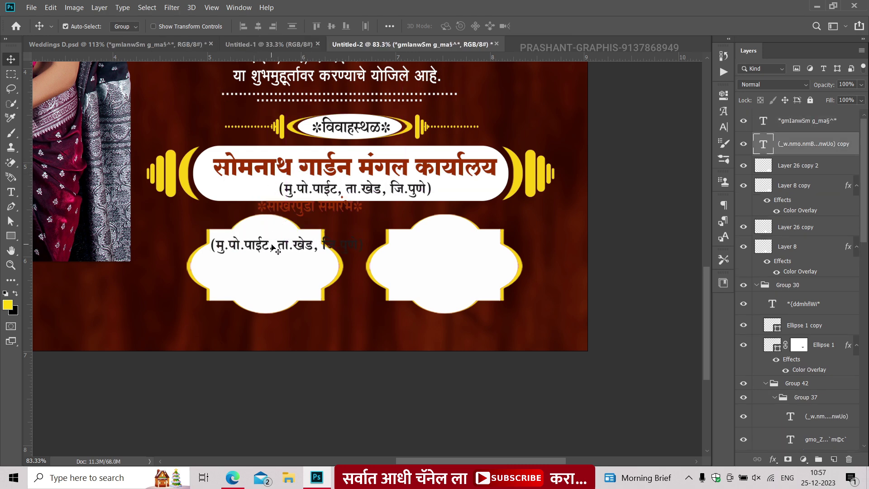
key("Delete")
left_click_drag(282, 229, 253, 246)
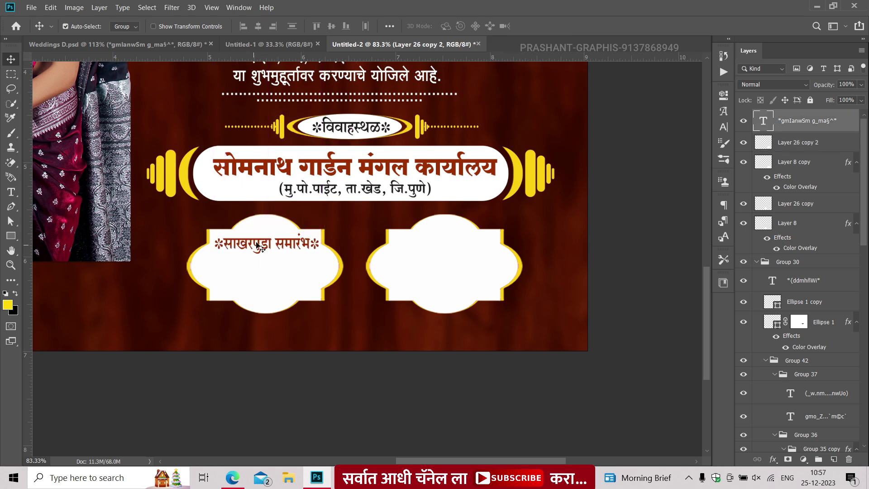
scroll(257, 240, "up", 3, "alt")
left_click_drag(246, 242, 252, 240)
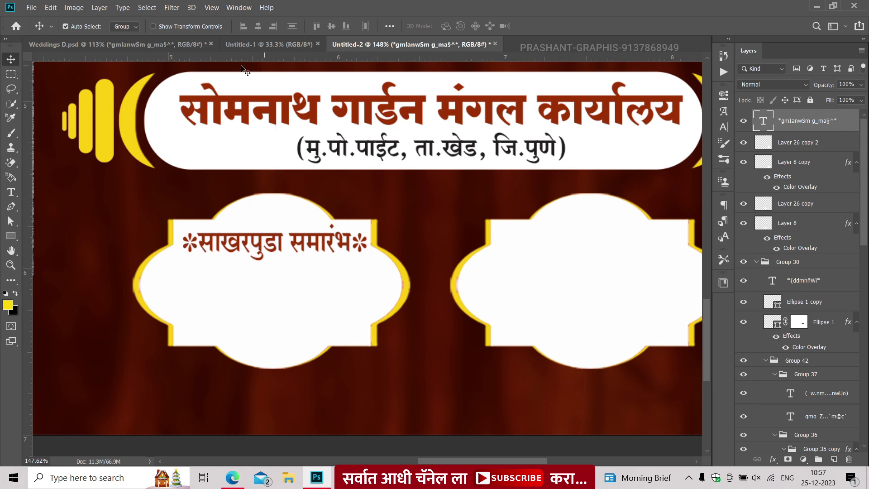
Place the Tuesday 30/05/2023, 11.30 morning timing text under the heading in the left frame
key("ctrl+v")
left_click_drag(258, 291, 309, 307)
key("Down")
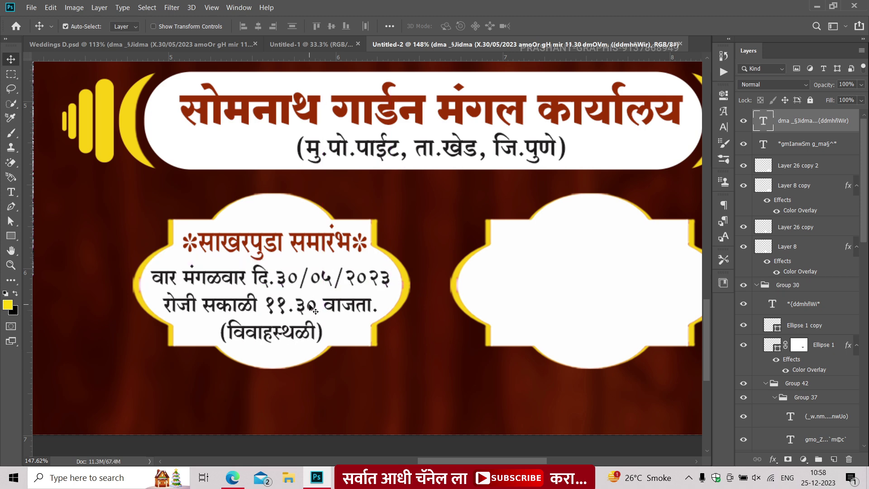
key("Down")
key("Down")
key("Down")
key("Down")
key("Down")
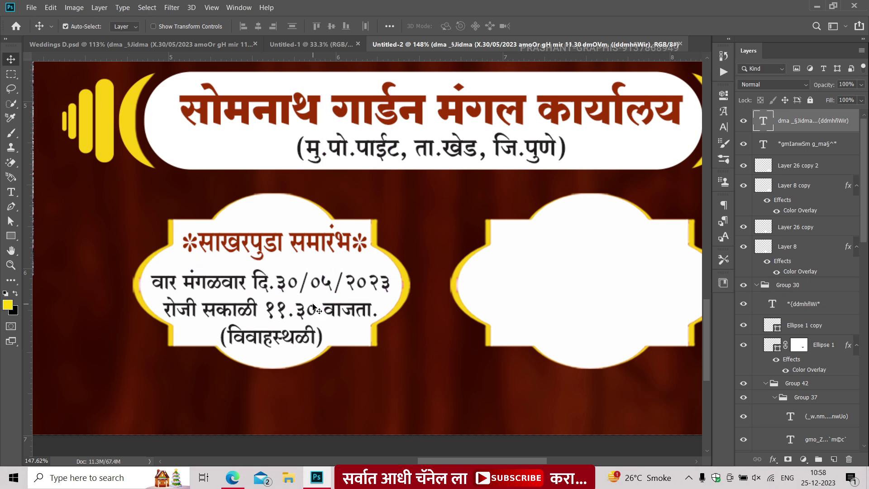
key("Right")
key("Right")
key("Down")
key("Right")
left_click(286, 250)
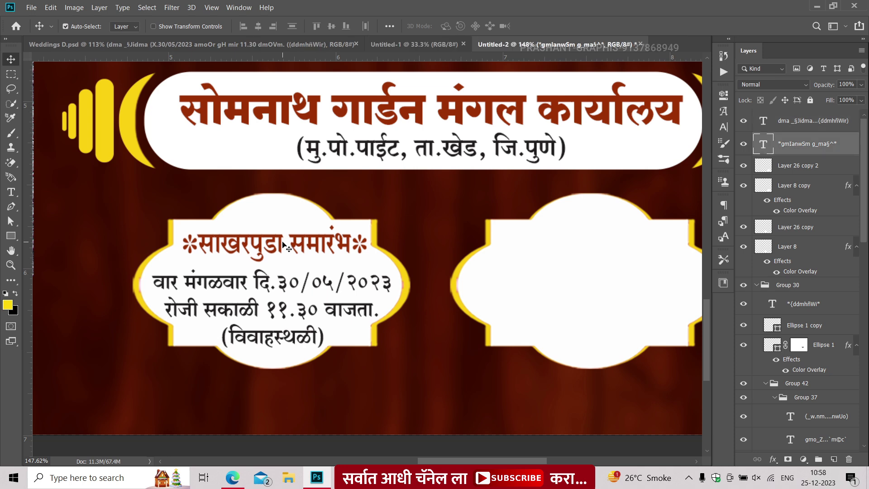
scroll(439, 267, "down", 2)
scroll(439, 267, "right", 3)
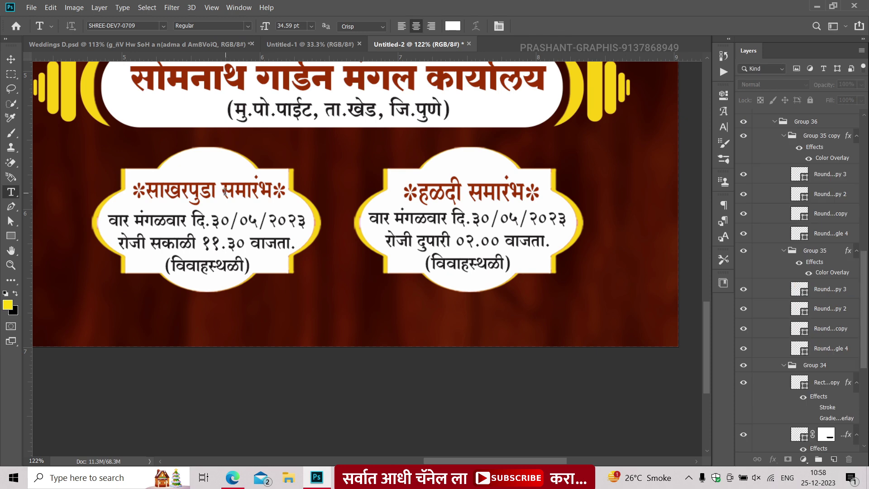
Add a white family greeting line below the event frames
key("v")
left_click_drag(225, 191, 355, 321)
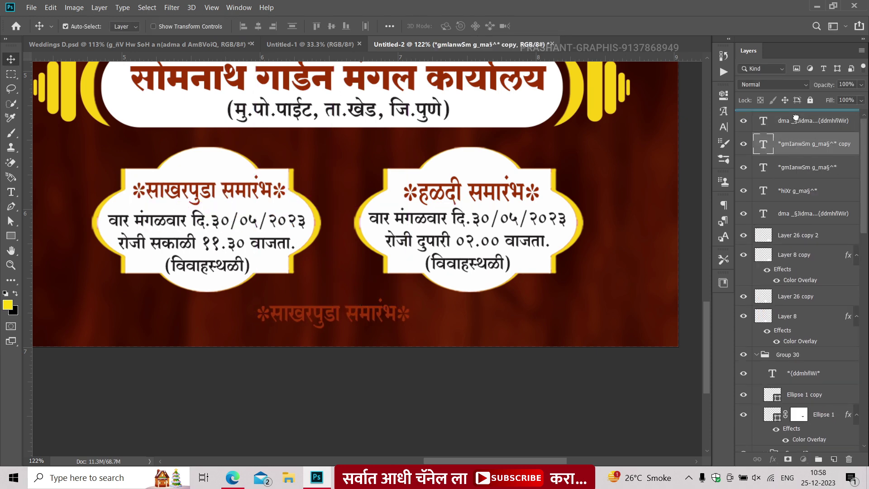
left_click(355, 310)
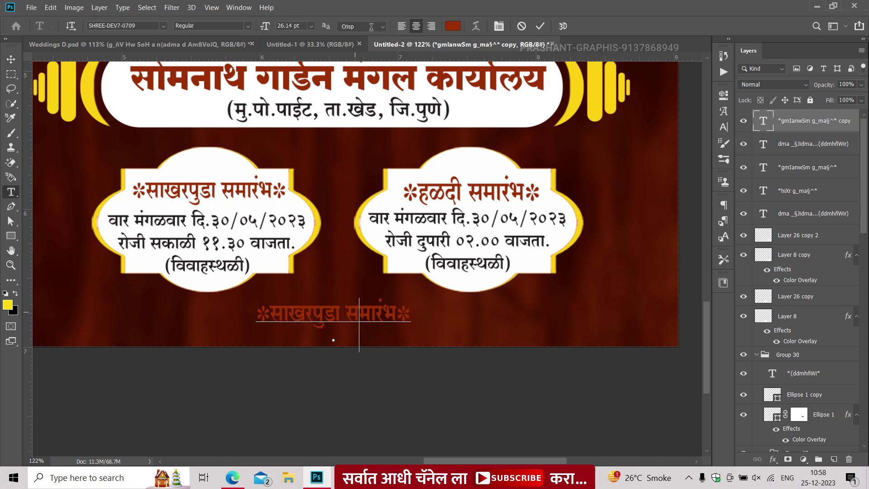
key("ctrl+a")
left_click(452, 26)
left_click(486, 119)
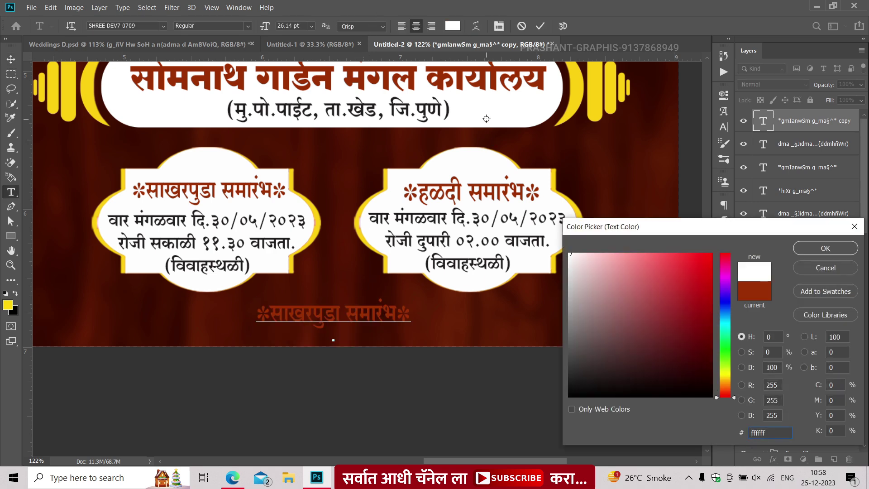
key("Return")
key("ctrl+v")
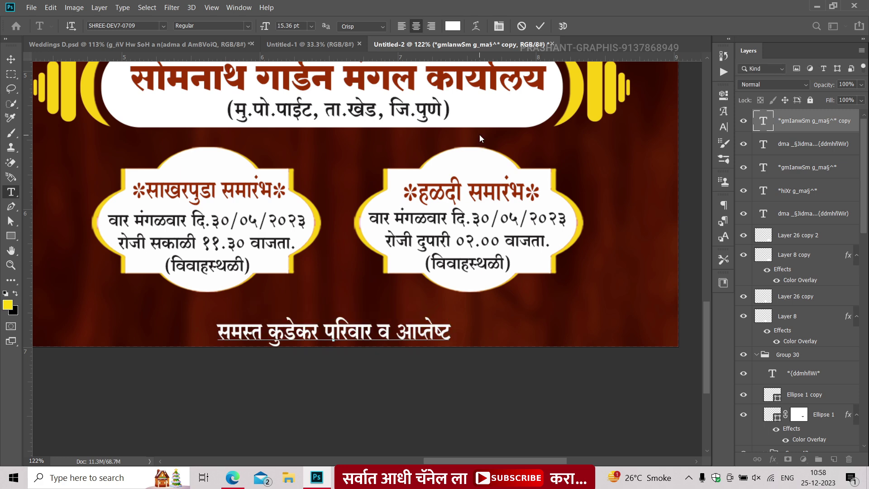
left_click(13, 62)
Scale the greeting line to 142.63% and move it up about 50 px
key("ctrl+t")
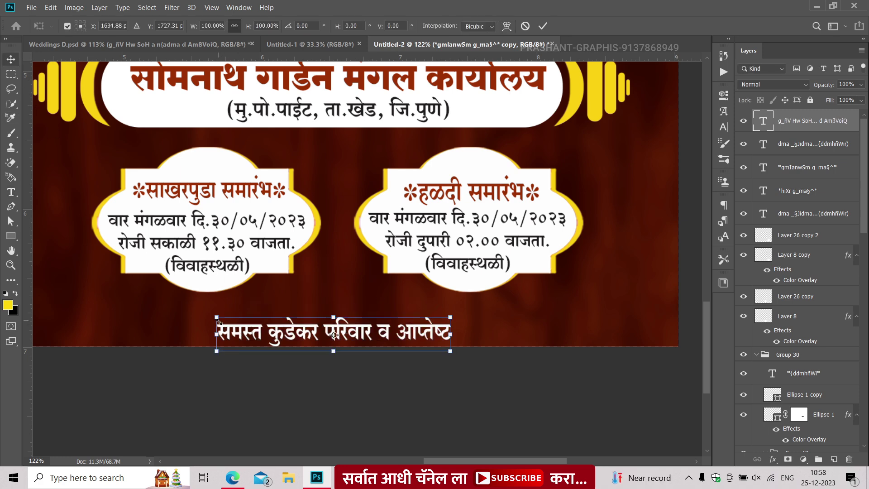
left_click_drag(217, 313, 166, 310)
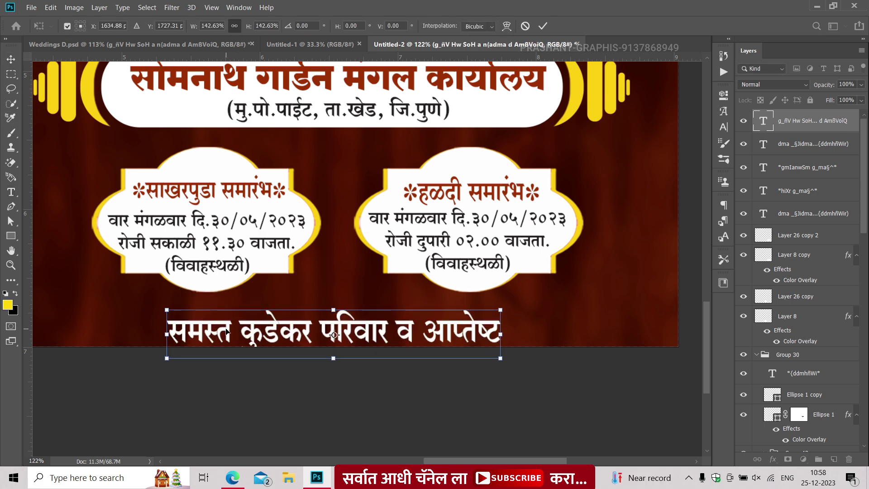
key("Return")
left_click_drag(228, 333, 233, 311)
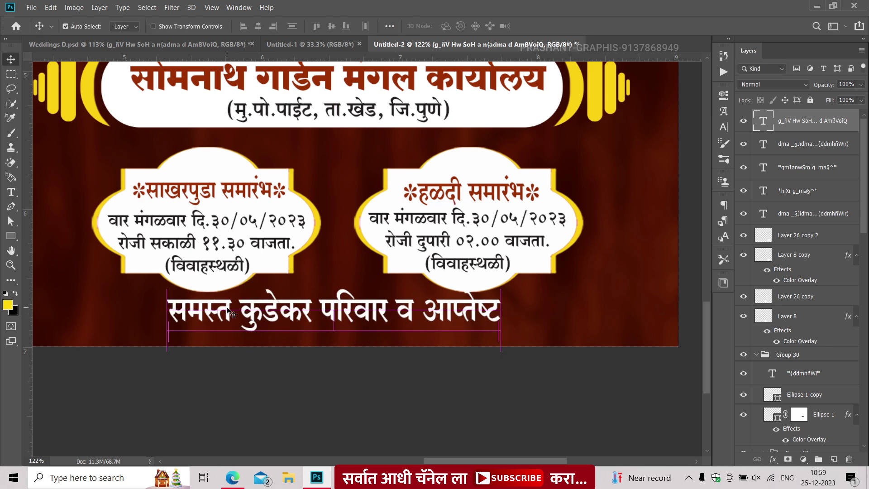
Group both event badges into Group 46 and lift them slightly
left_click(796, 144)
left_click(796, 316, "shift")
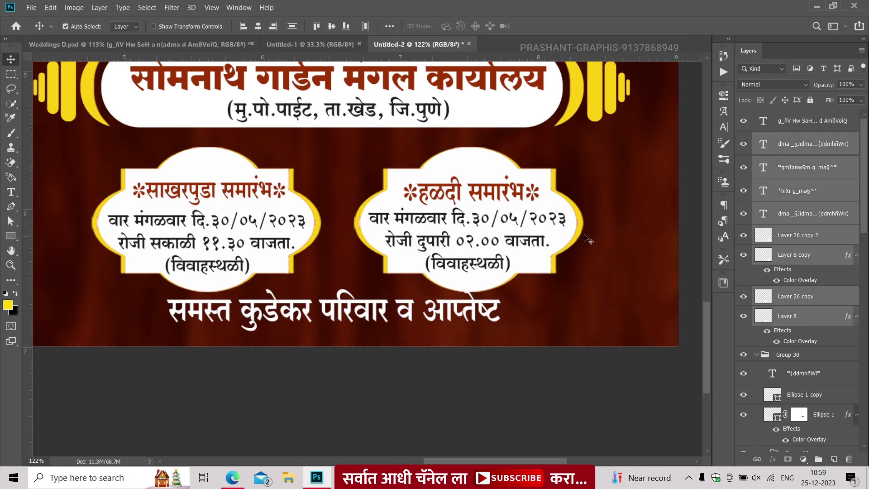
key("ctrl+g")
left_click_drag(591, 233, 588, 228)
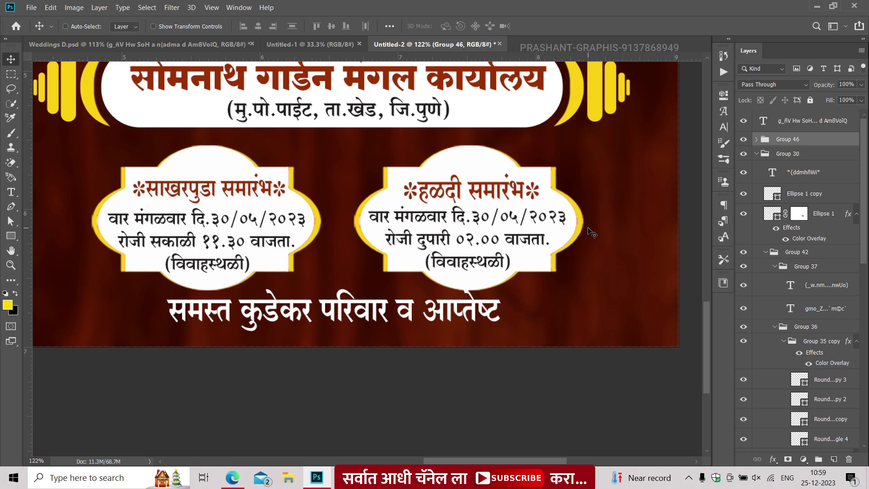
Set the greeting line's vertical scale to 99%
double_click(360, 314)
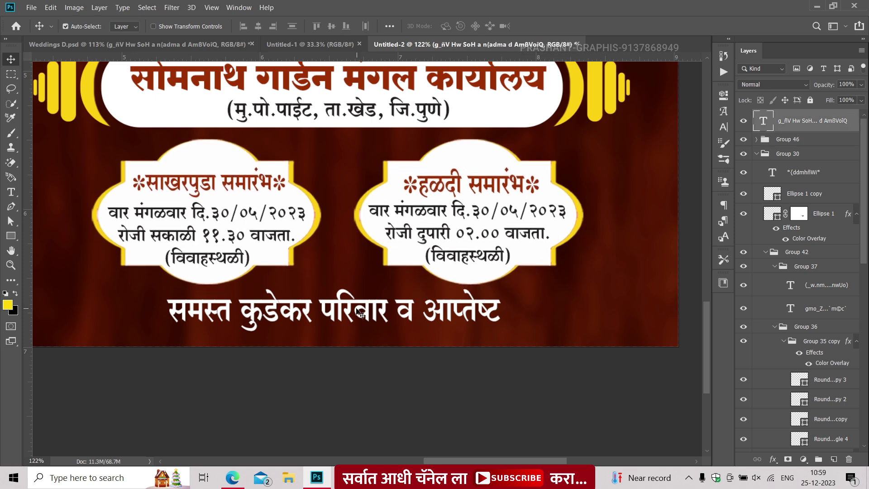
left_click(723, 126)
key("Down")
key("Down")
key("Down")
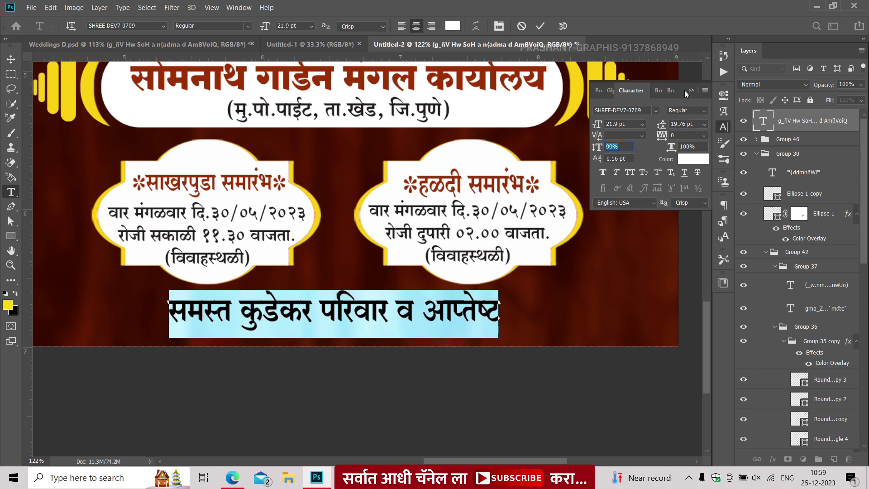
left_click(687, 92)
key("ctrl+Return")
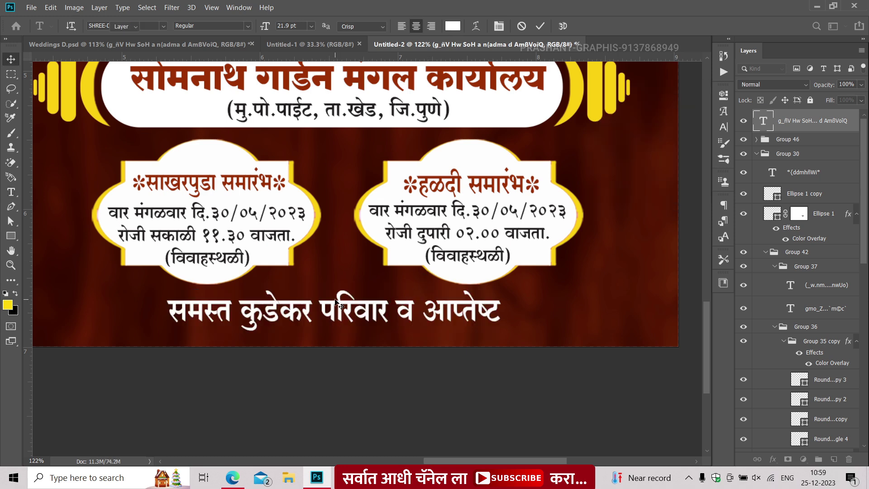
key("v")
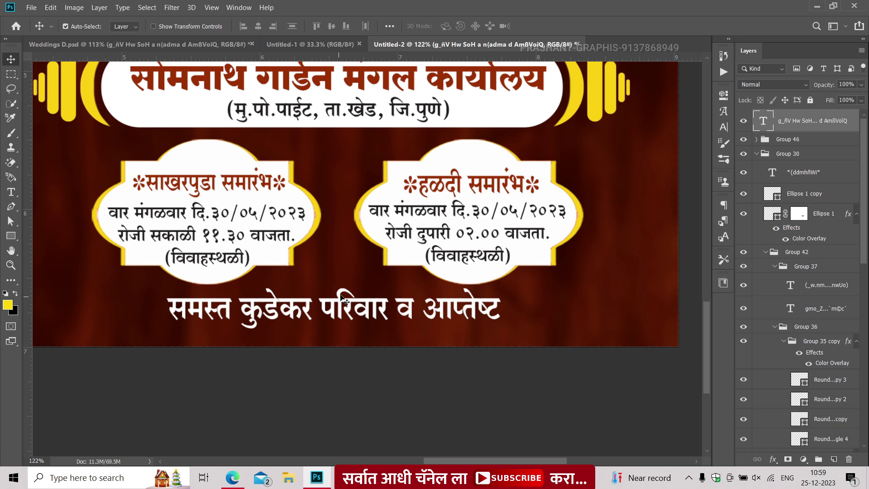
scroll(342, 300, "down", 2)
scroll(323, 175, "up", 3)
Move the dotted divider copy to the top of the layer stack and place it below the greeting line
left_click(310, 131)
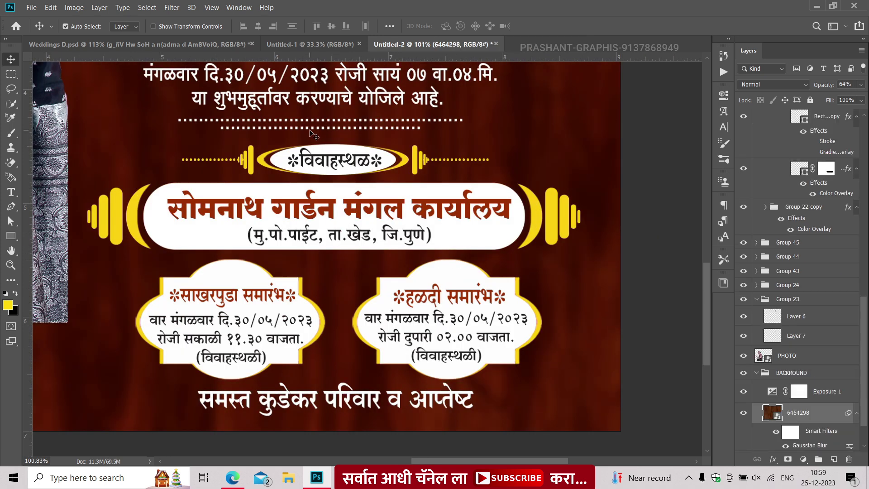
left_click(318, 129)
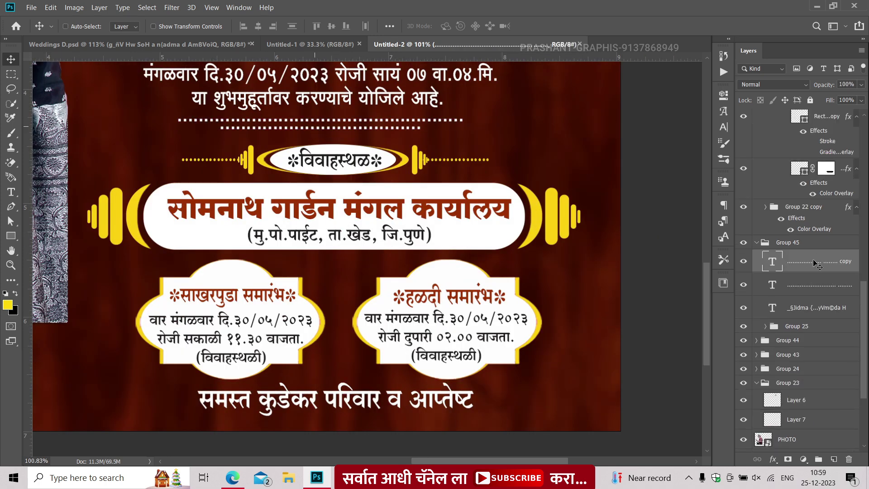
left_click_drag(814, 264, 798, 62)
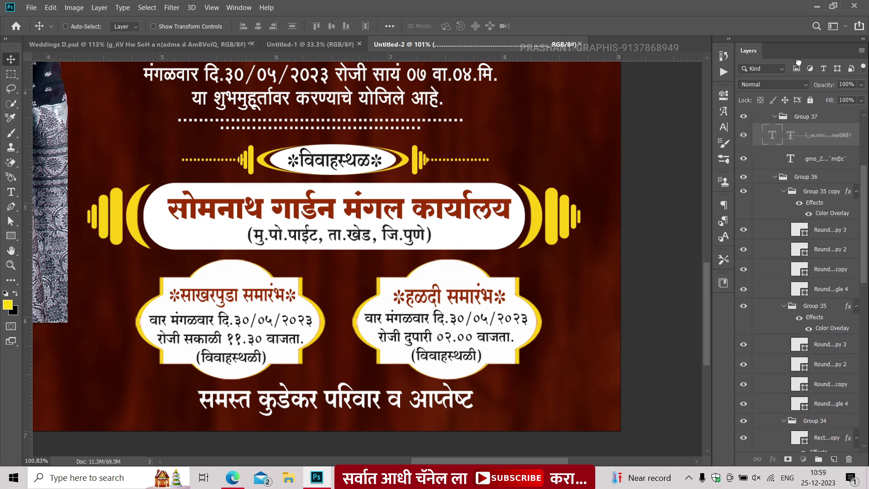
left_click_drag(798, 62, 796, 119)
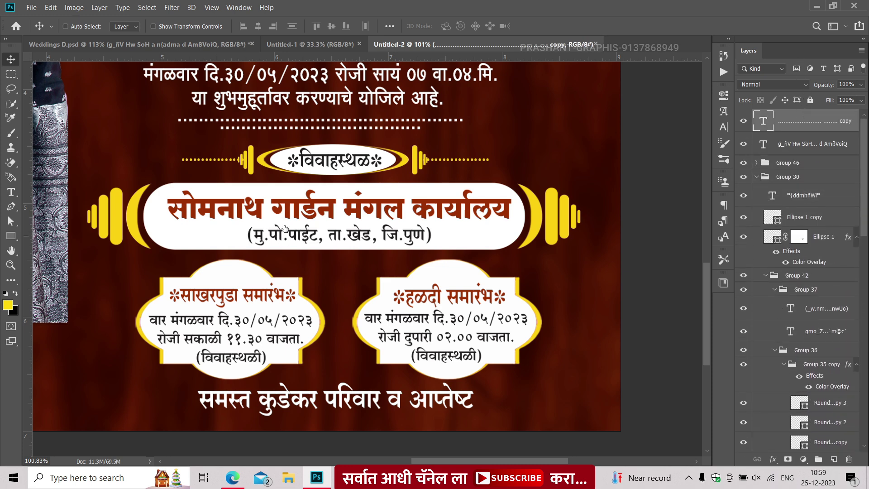
scroll(285, 227, "down", 3)
left_click_drag(313, 93, 325, 394)
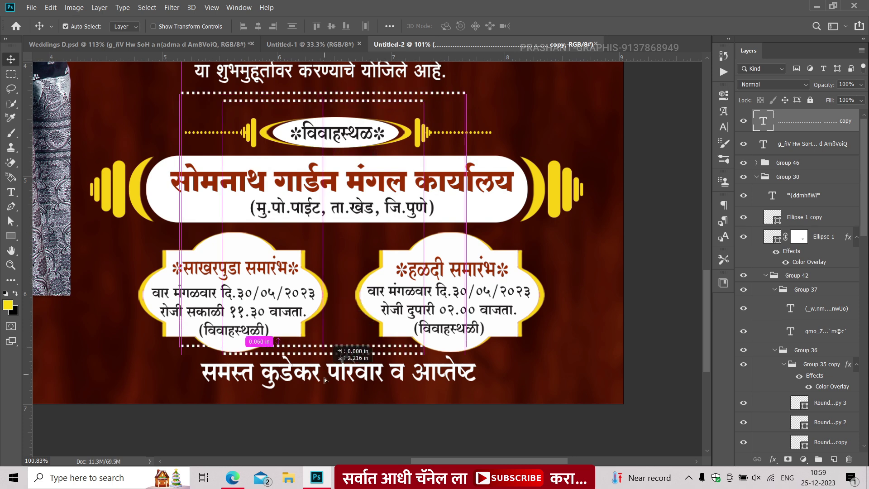
scroll(325, 394, "up", 2)
scroll(326, 393, "up", 1)
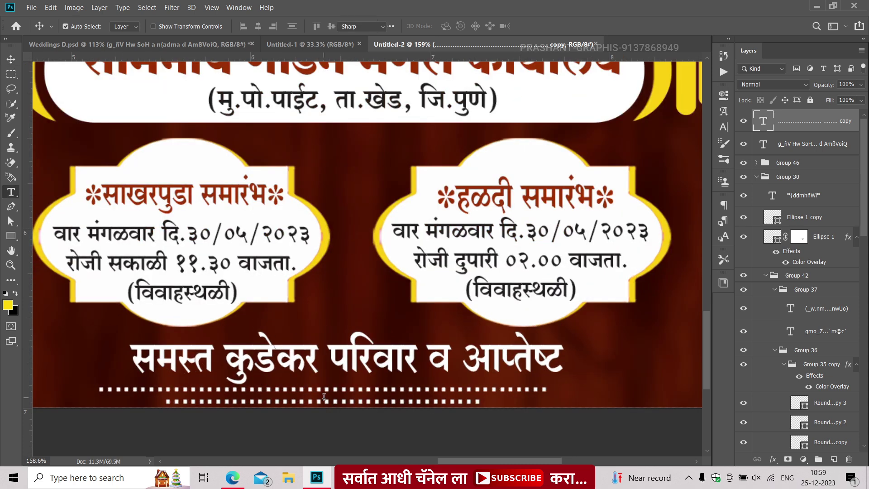
Restyle the divider as diamonds with font SHREE-DEV7-0709 and a 4 pt baseline shift
key("t")
key("Return")
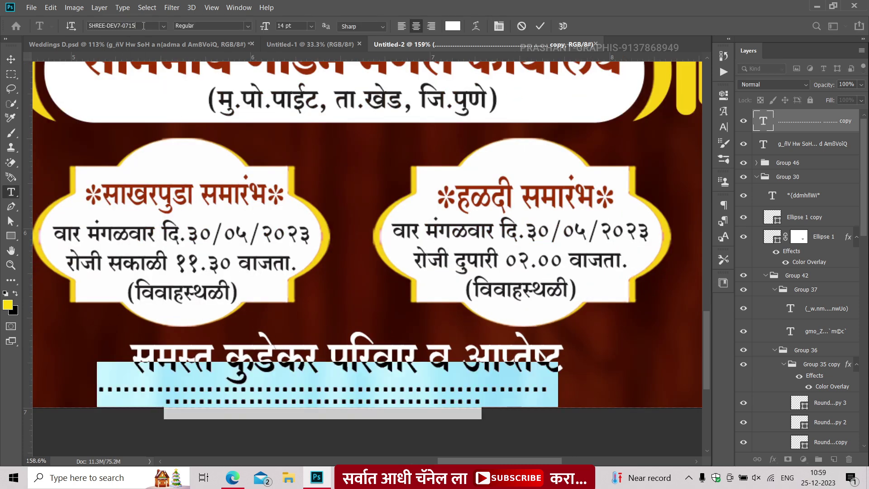
left_click(162, 26)
left_click(136, 313)
type("09")
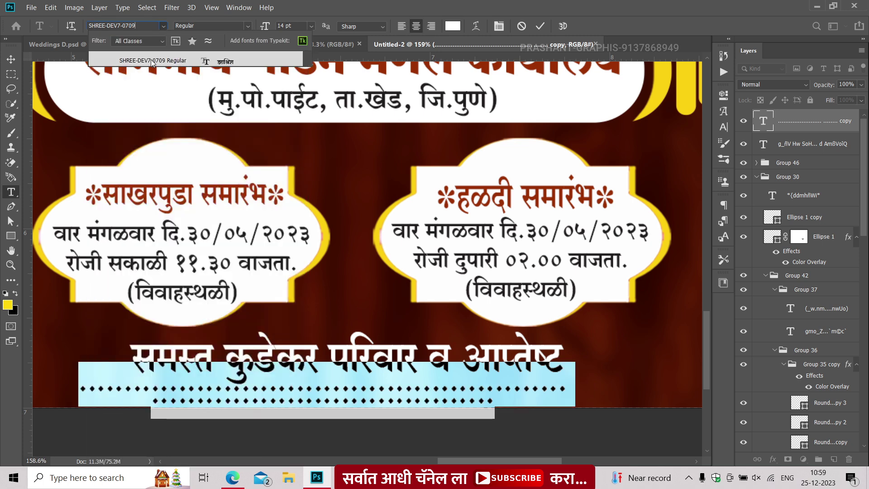
left_click(723, 127)
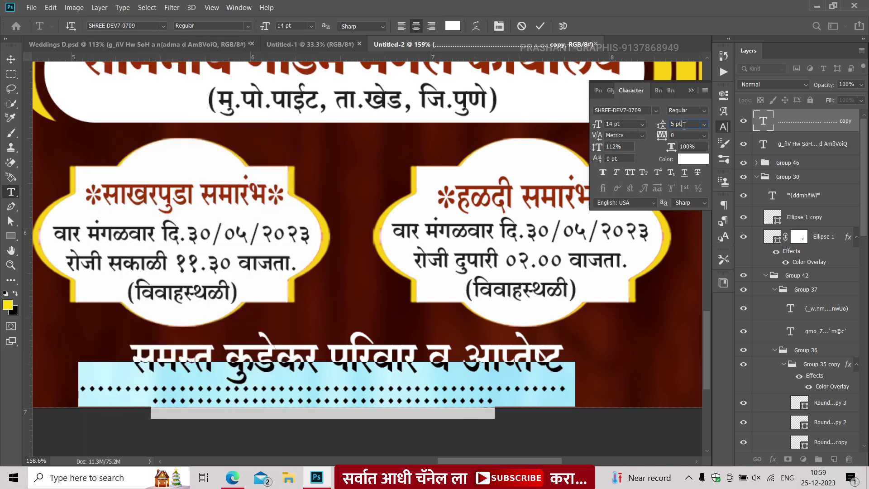
key("Return")
key("Down")
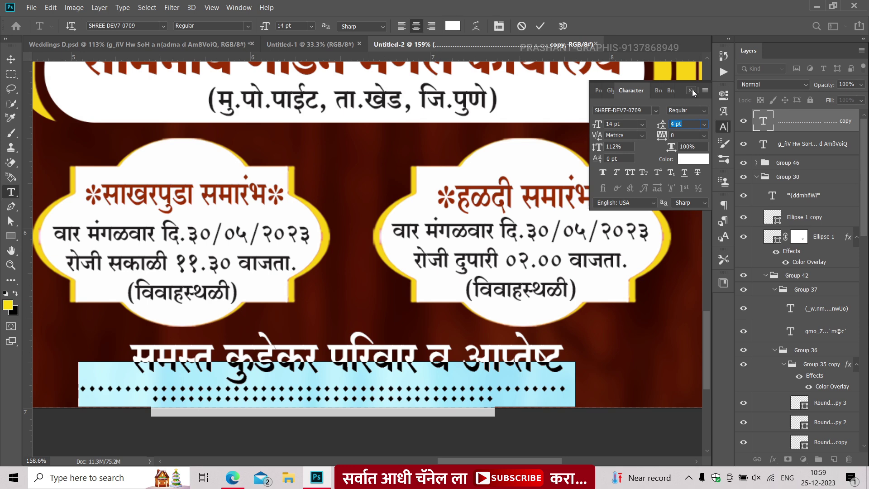
left_click(692, 90)
left_click(11, 59)
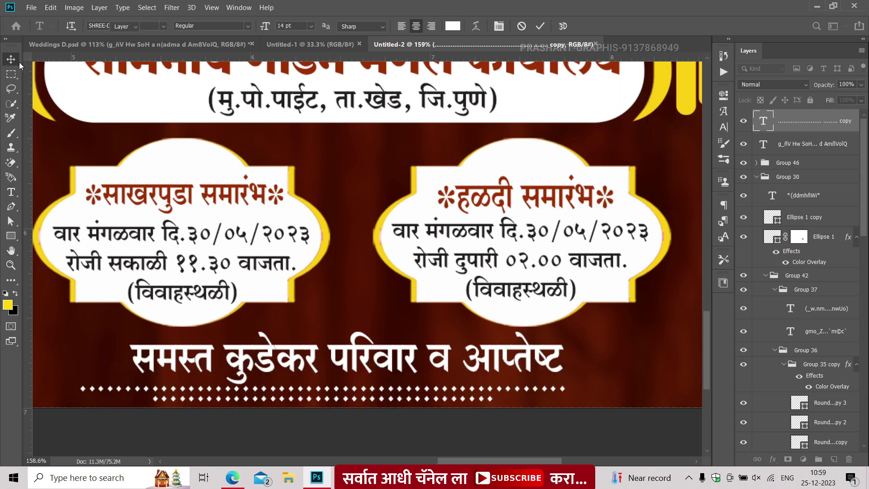
Shrink the diamond divider with Free Transform so it fits under the family line
key("ctrl+t")
left_click_drag(78, 362, 161, 384)
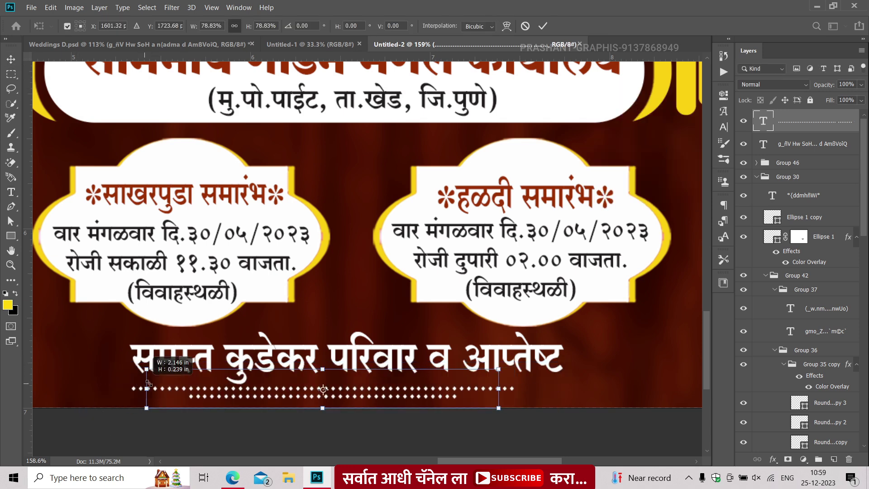
key("Return")
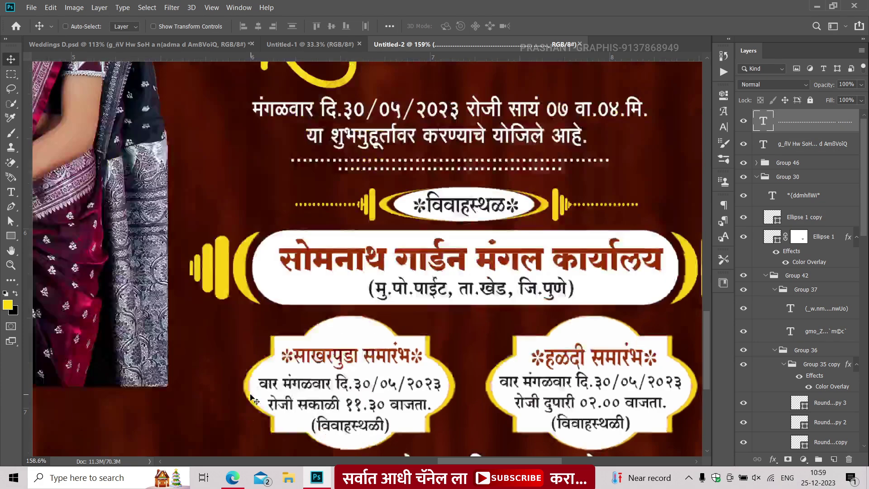
scroll(350, 200, "down", 5)
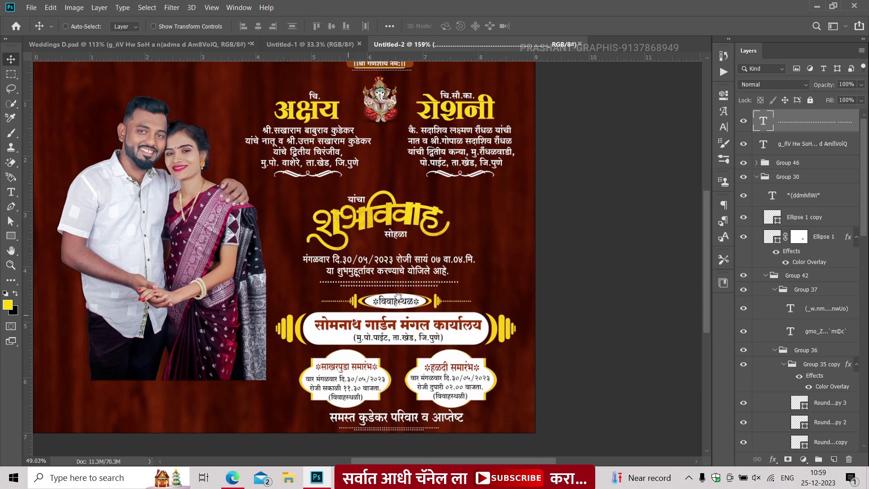
Set the Move tool's Auto-Select to Group and click through the canvas groups
scroll(351, 199, "up", 1)
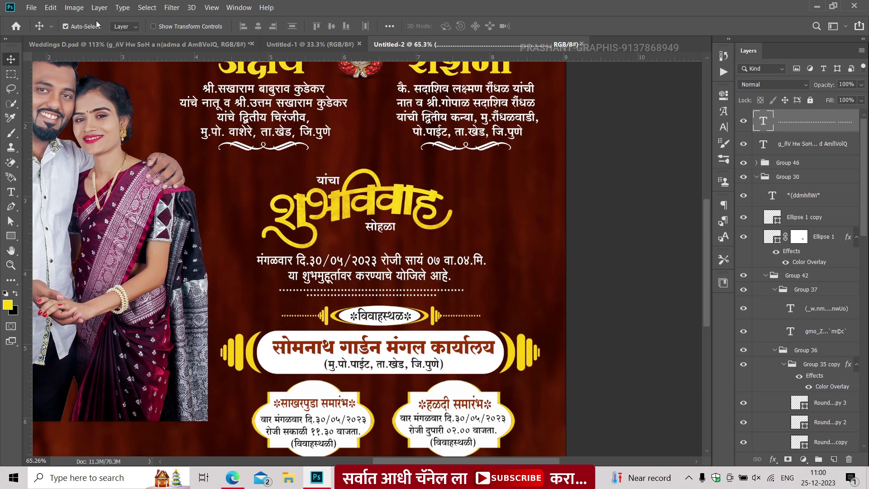
left_click(123, 26)
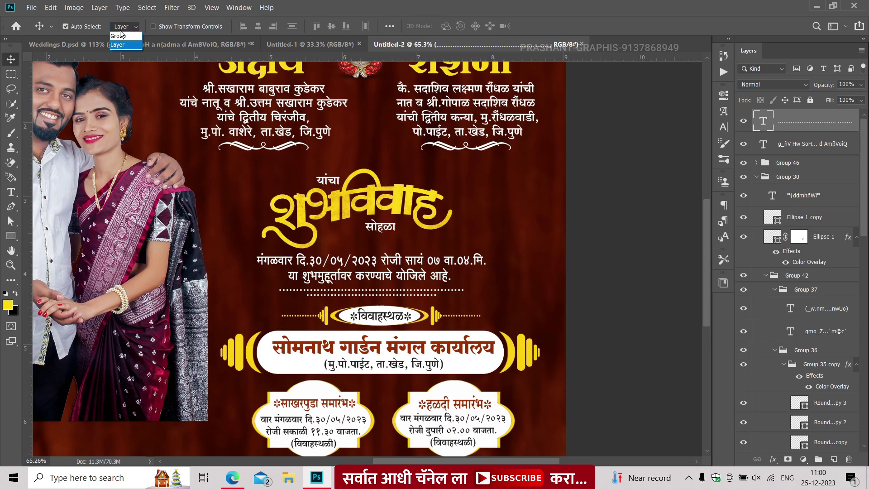
left_click(330, 216)
scroll(803, 326, "down", 3)
scroll(804, 326, "down", 3)
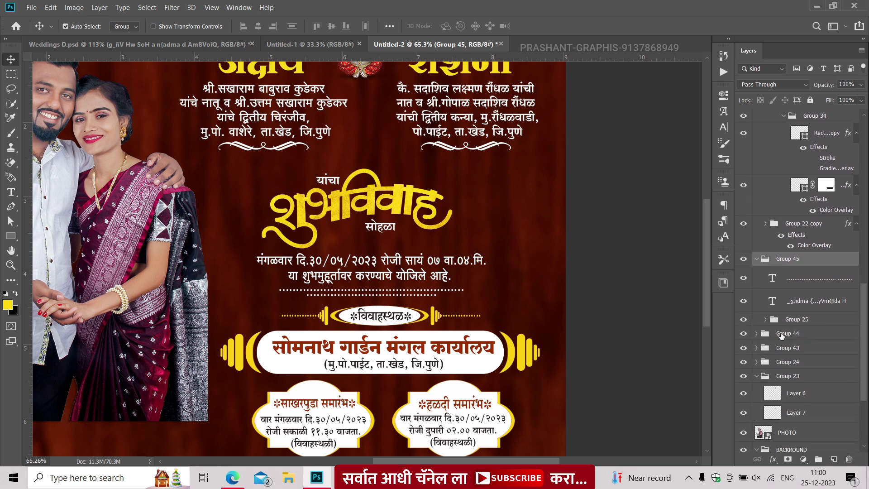
left_click(306, 259)
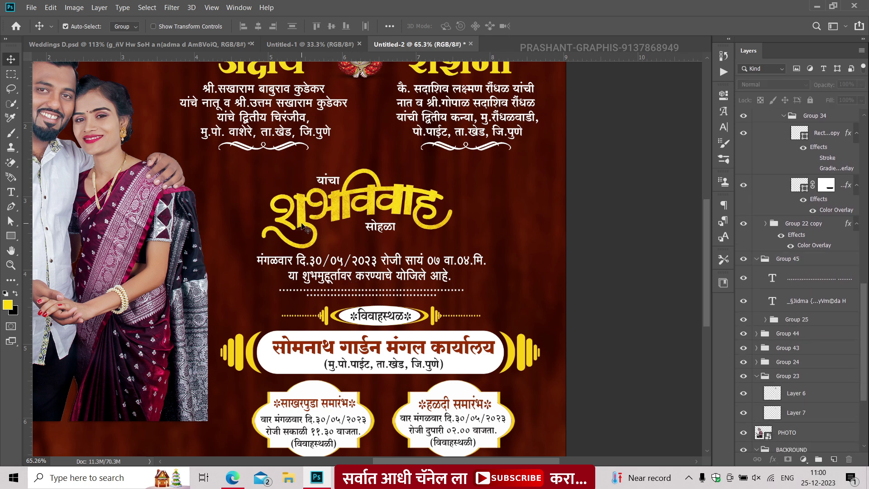
left_click(393, 210)
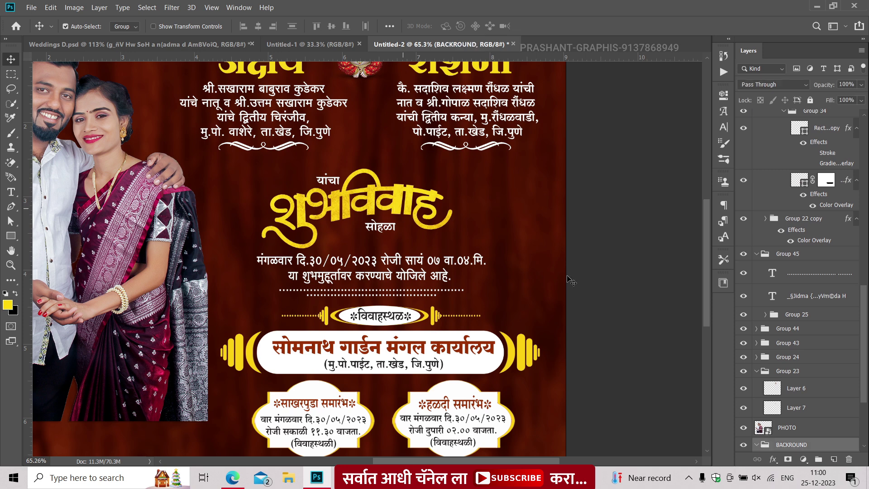
left_click(397, 203)
Select the Shubh Vivah heading group and transform it slightly to the right
left_click(810, 320)
key("ctrl+t")
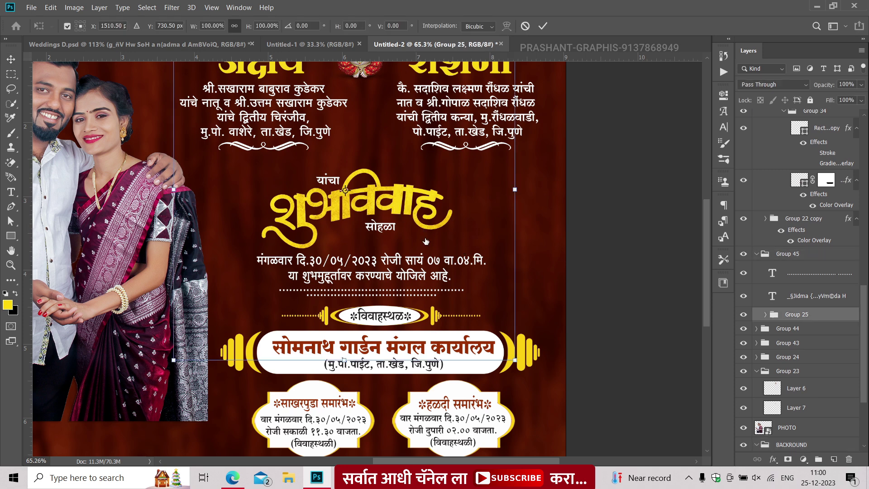
left_click_drag(290, 240, 304, 239)
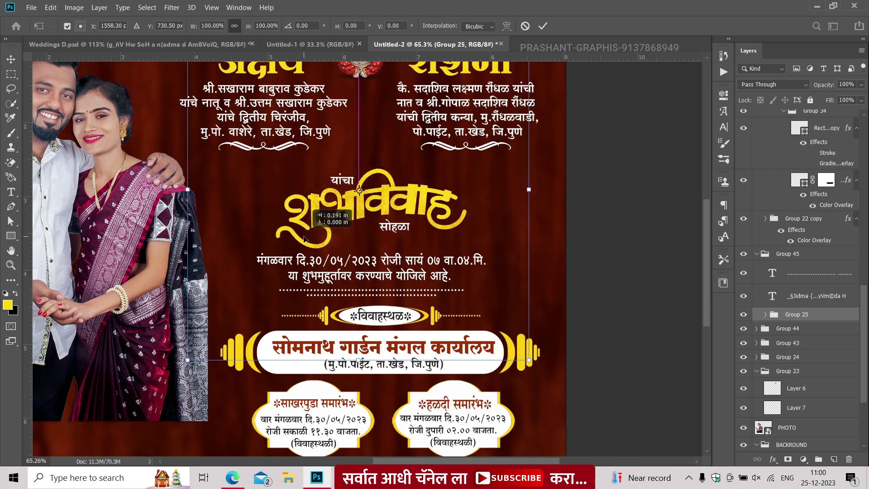
key("Return")
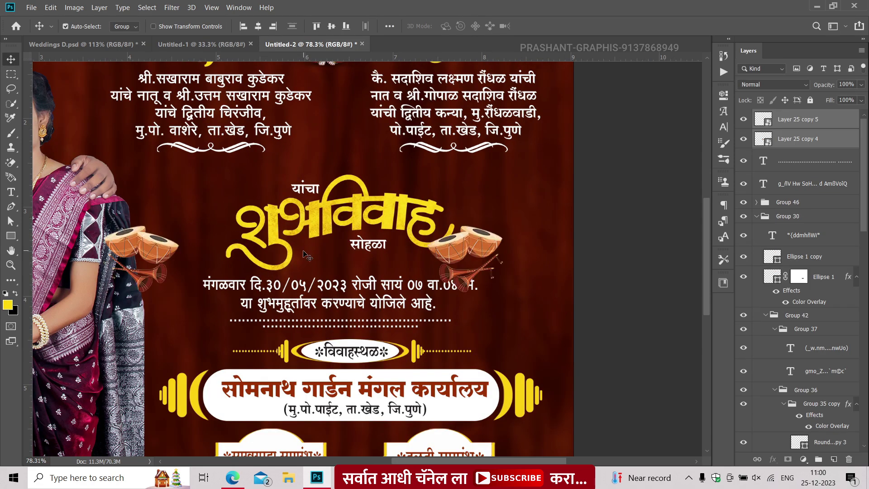
Move both drum graphics up and right beside the heading, then pan to the names and Ganesh
left_click_drag(186, 226, 195, 213)
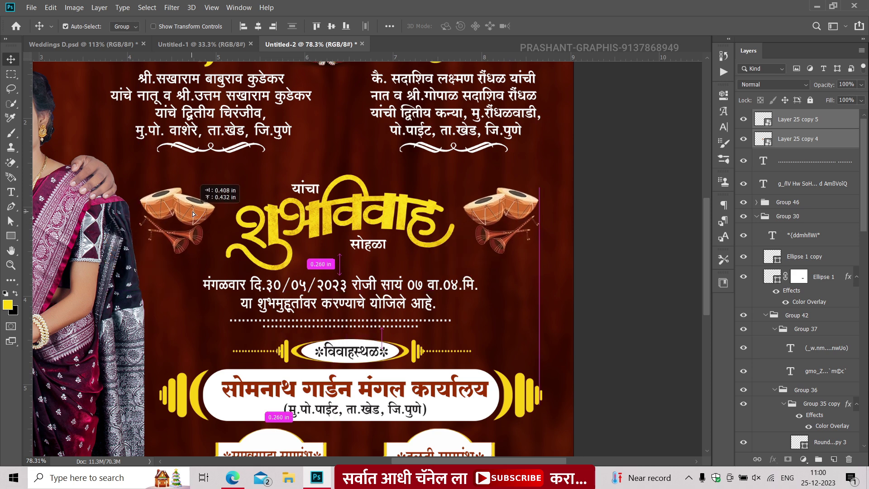
left_click_drag(271, 161, 257, 264)
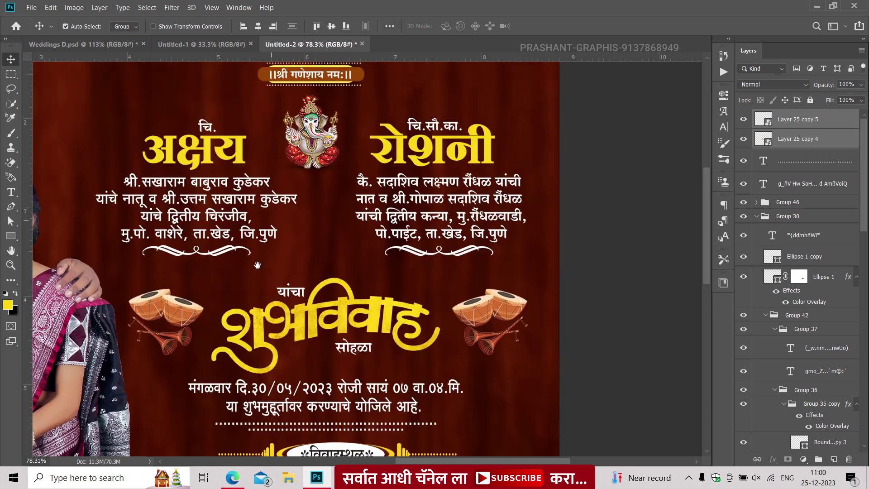
scroll(280, 274, "up", 1)
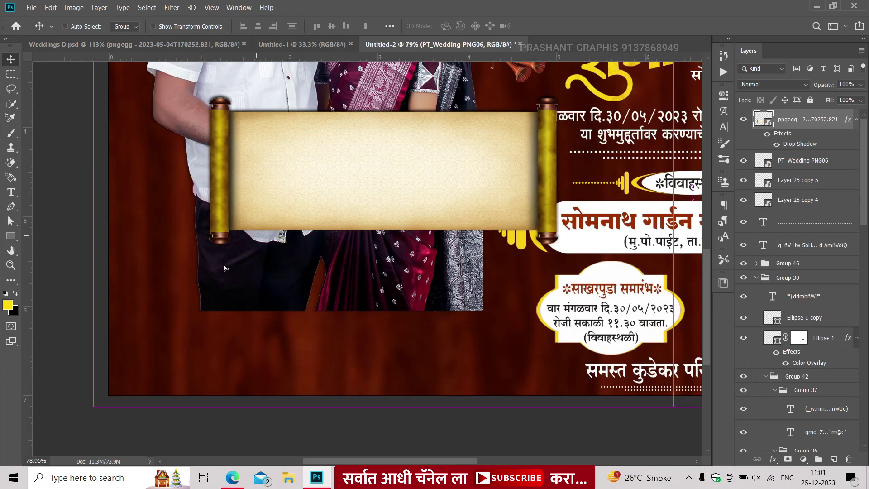
Move the parchment scroll down to the lower left of the canvas and align it
left_click_drag(224, 267, 210, 300)
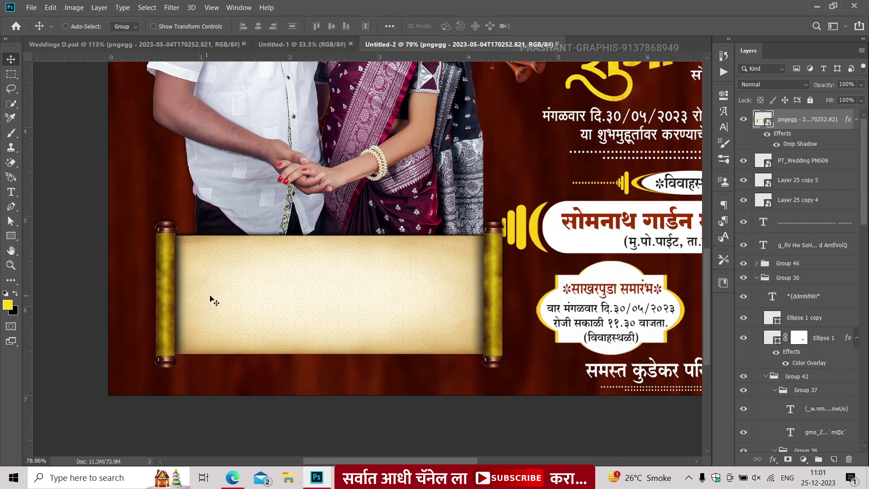
scroll(195, 312, "down", 1)
scroll(190, 321, "down", 1)
scroll(190, 326, "down", 1)
scroll(135, 203, "down", 1)
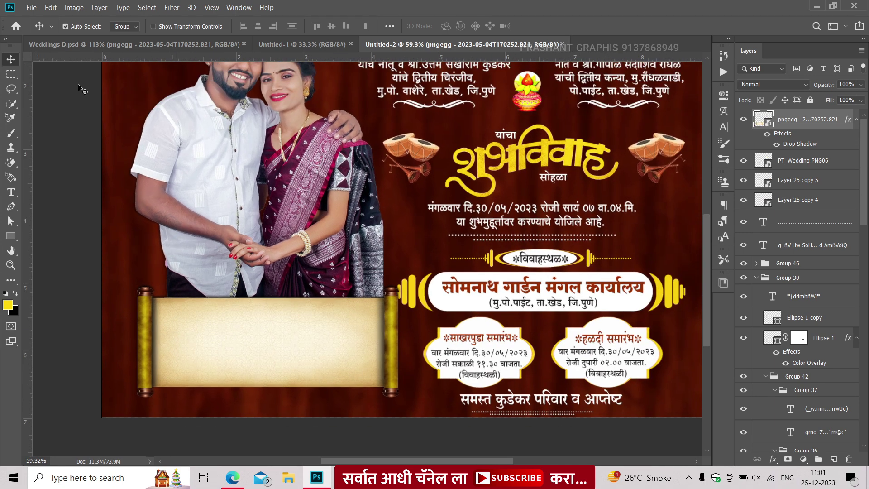
left_click_drag(153, 358, 154, 355)
Paste the family names onto the scroll and place the invitation line below them
key("ctrl+v")
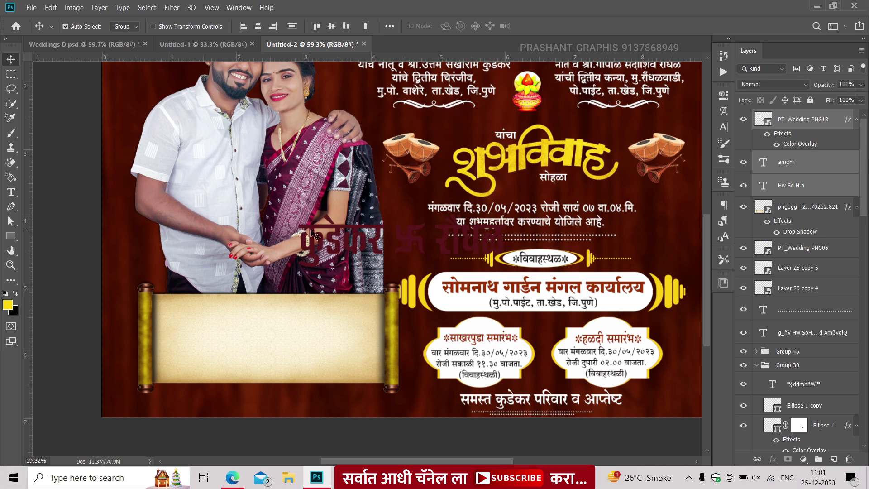
left_click_drag(315, 235, 207, 308)
left_click_drag(189, 327, 179, 318)
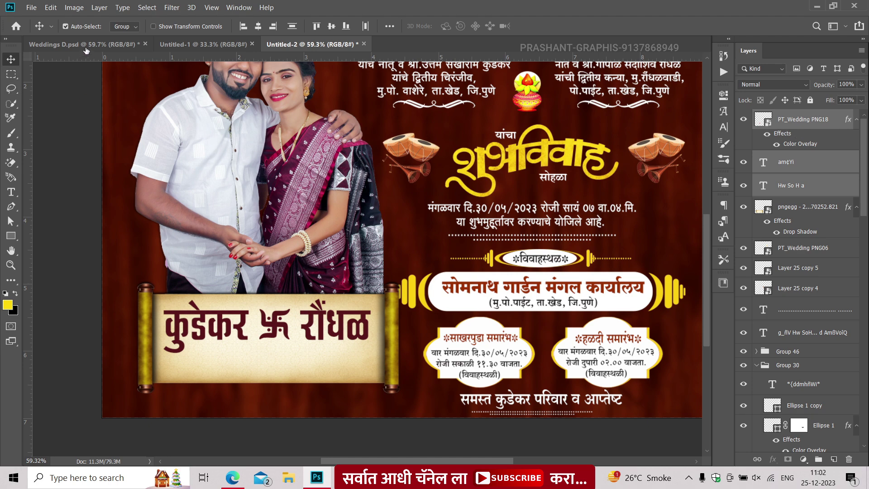
scroll(353, 272, "up", 1)
key("ctrl+v")
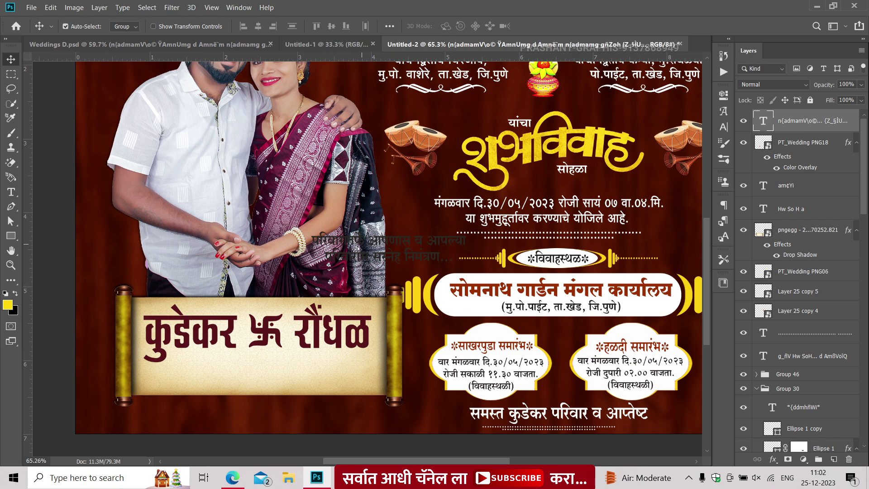
left_click_drag(239, 364, 239, 371)
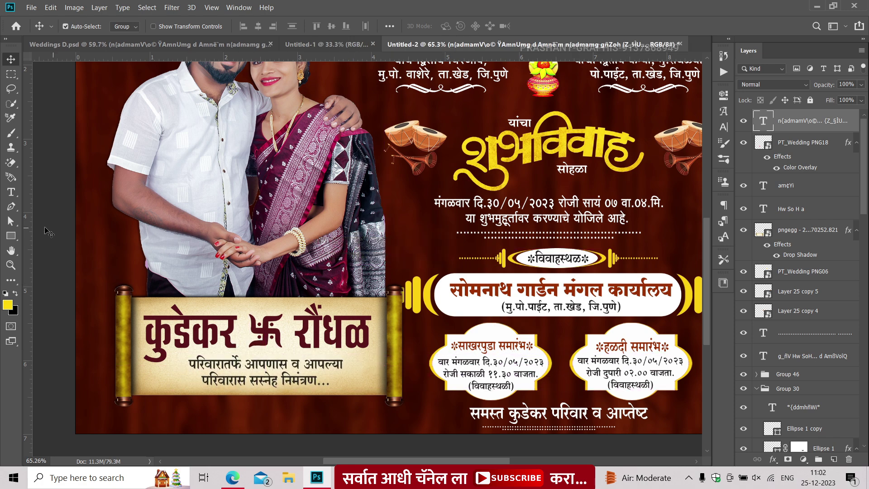
scroll(417, 259, "up", 2)
key("ctrl+v")
Place the vertical credit text beside the scroll's left roller and zoom in and out to check it
left_click_drag(197, 307, 146, 300)
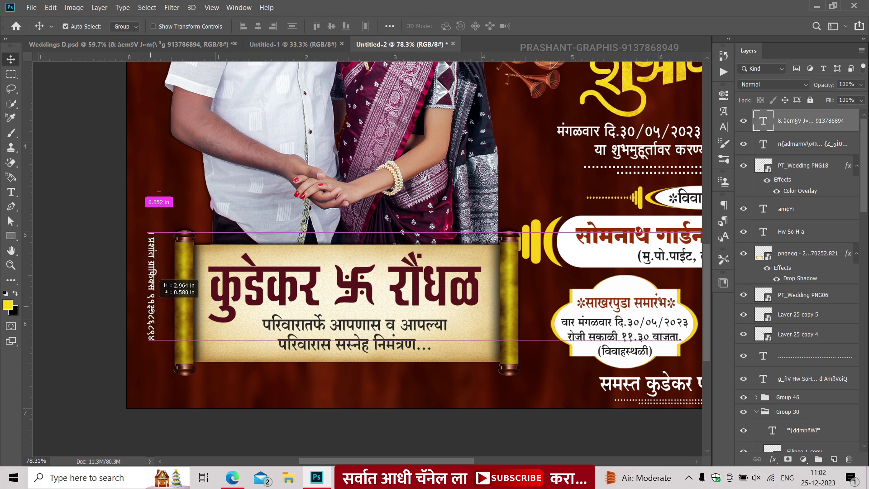
scroll(145, 300, "up", 2)
scroll(146, 299, "up", 2)
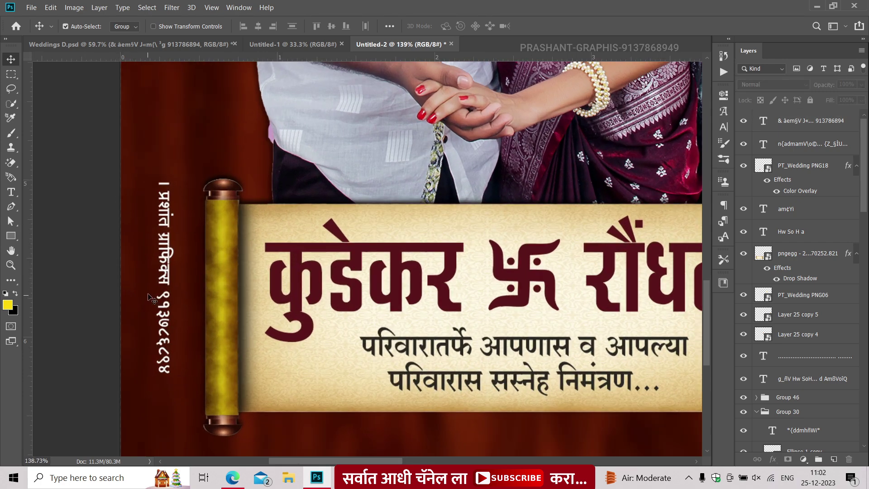
scroll(154, 298, "down", 2)
scroll(172, 287, "down", 2)
scroll(190, 275, "down", 2)
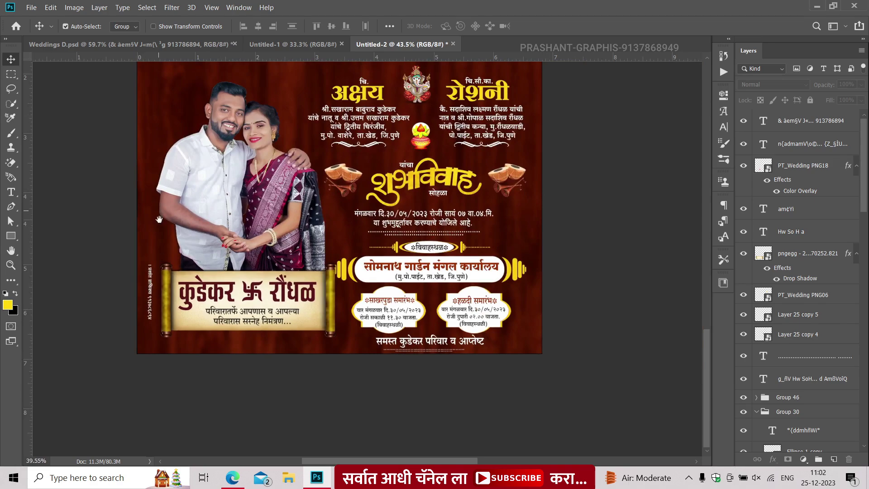
scroll(209, 266, "down", 2)
scroll(209, 266, "up", 1)
scroll(248, 212, "up", 1)
scroll(290, 158, "up", 2)
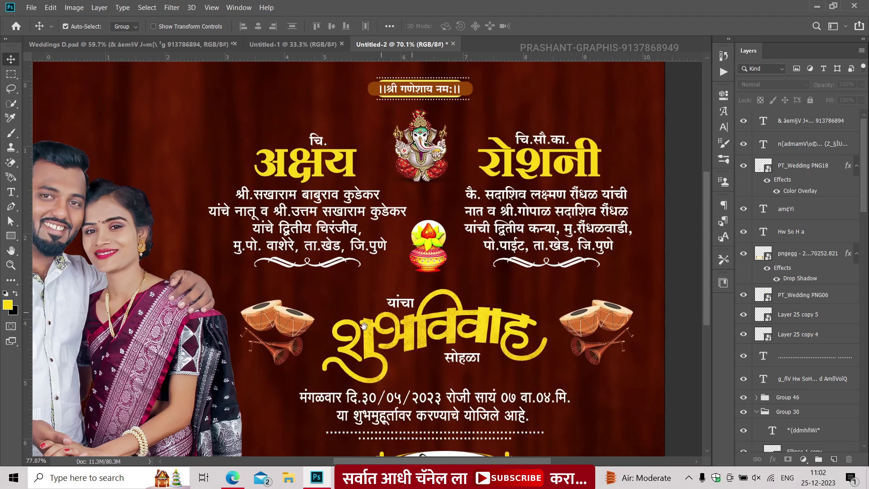
scroll(330, 107, "up", 1)
scroll(330, 107, "down", 1)
scroll(308, 203, "down", 2)
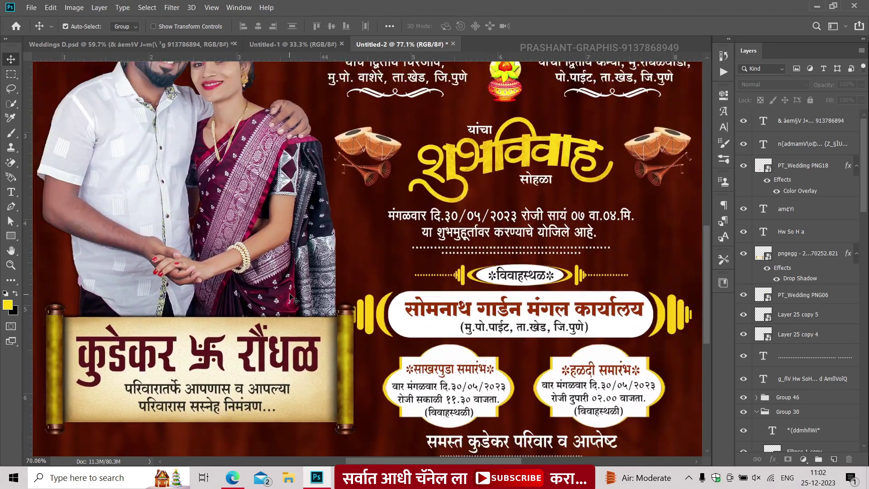
scroll(285, 296, "up", 1)
scroll(286, 296, "down", 1)
scroll(276, 285, "down", 2)
scroll(263, 271, "up", 2)
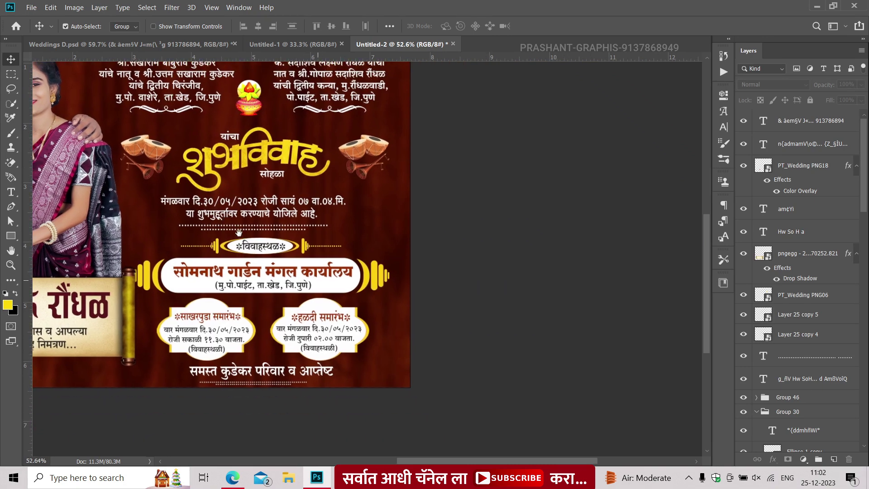
scroll(246, 260, "up", 1)
Shift the event badges group and both event cards right, and nudge the bottom family line right
scroll(245, 260, "up", 1)
left_click_drag(244, 239, 257, 238)
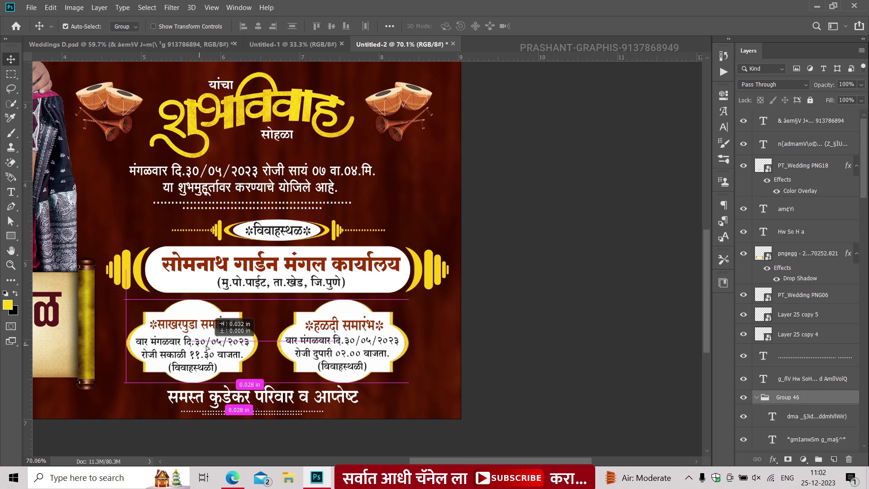
left_click_drag(204, 348, 213, 347)
left_click(221, 397)
left_click_drag(220, 397, 225, 397)
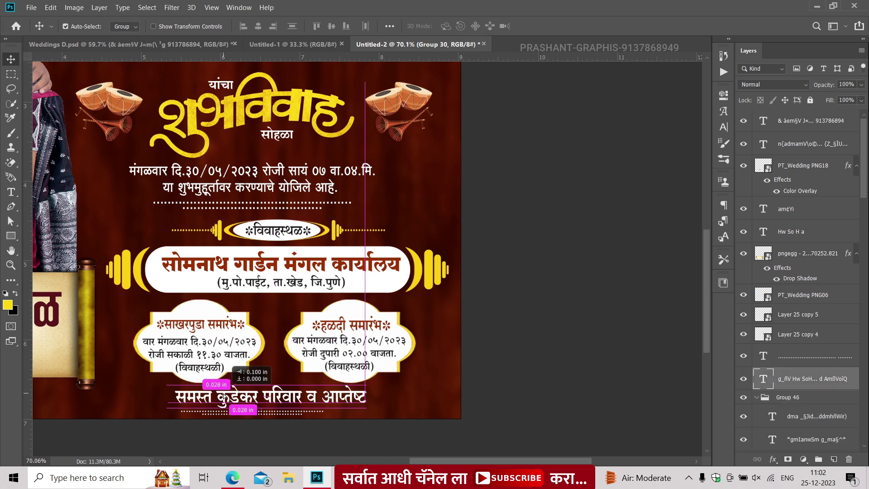
Drag the white, yellow and maroon stripe group into place behind the couple
left_click(226, 411)
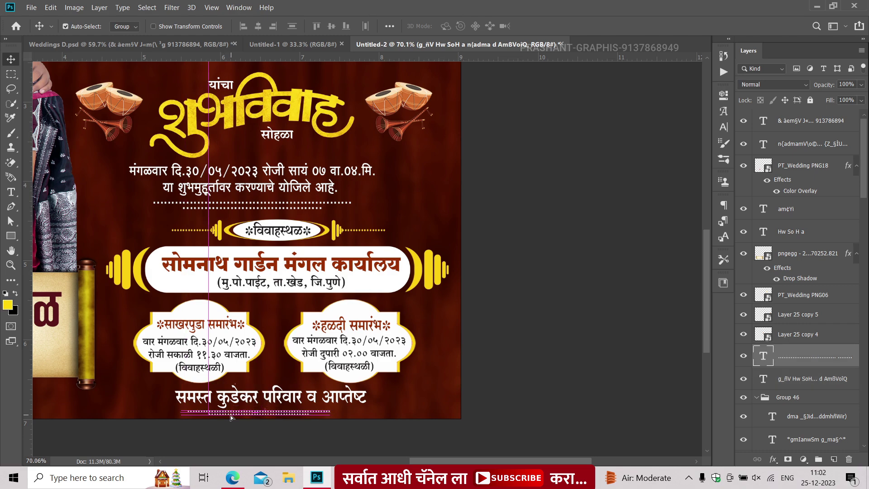
scroll(147, 322, "down", 1)
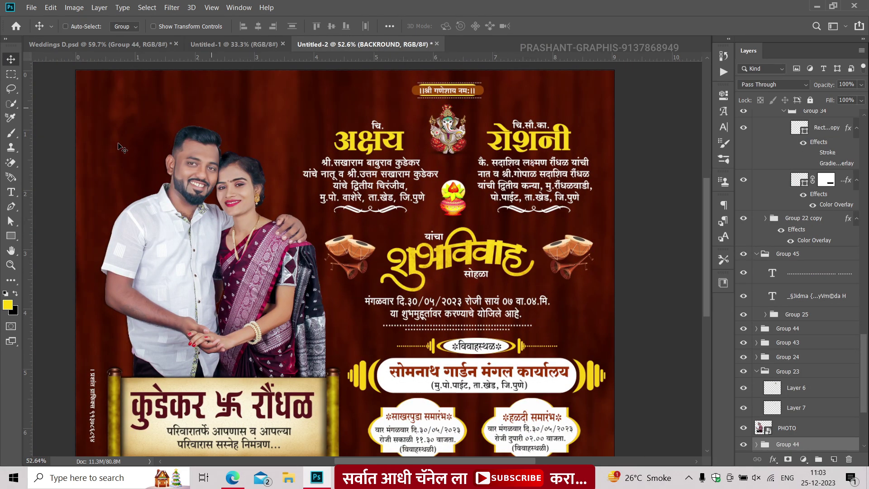
mouse_move(119, 147)
left_mouse_down()
mouse_move(301, 156)
mouse_move(186, 102)
left_mouse_up()
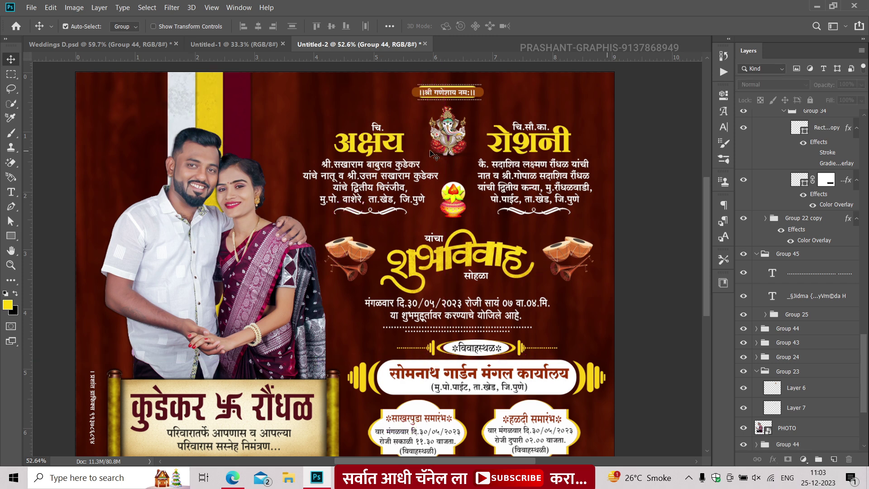
Switch to full-screen view and pan and zoom through the whole invitation to review it
key("f")
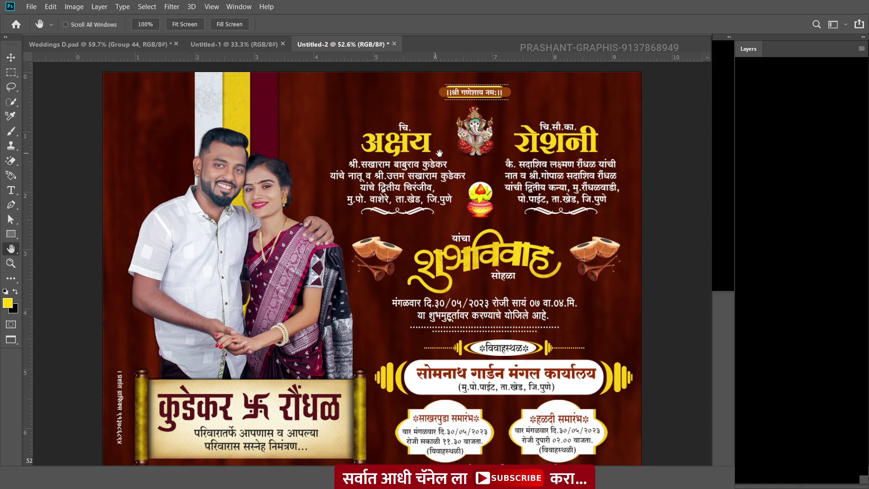
key("f")
scroll(475, 167, "up", 5)
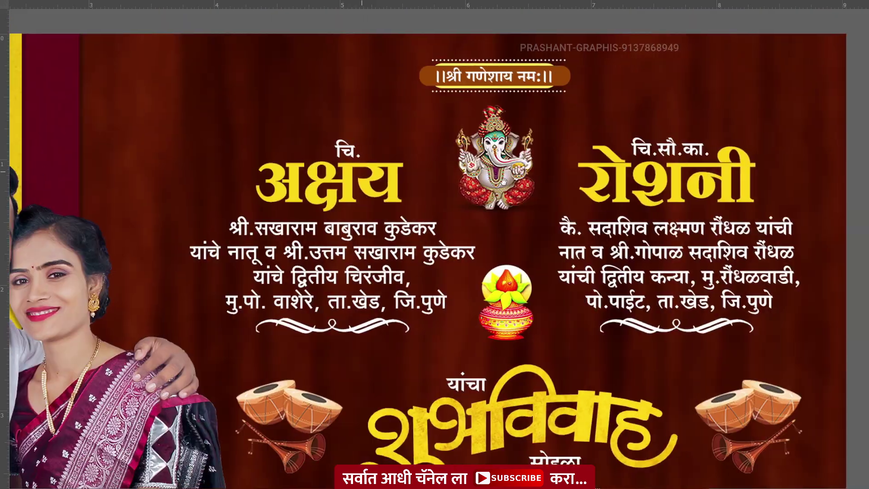
left_click_drag(503, 182, 384, 122)
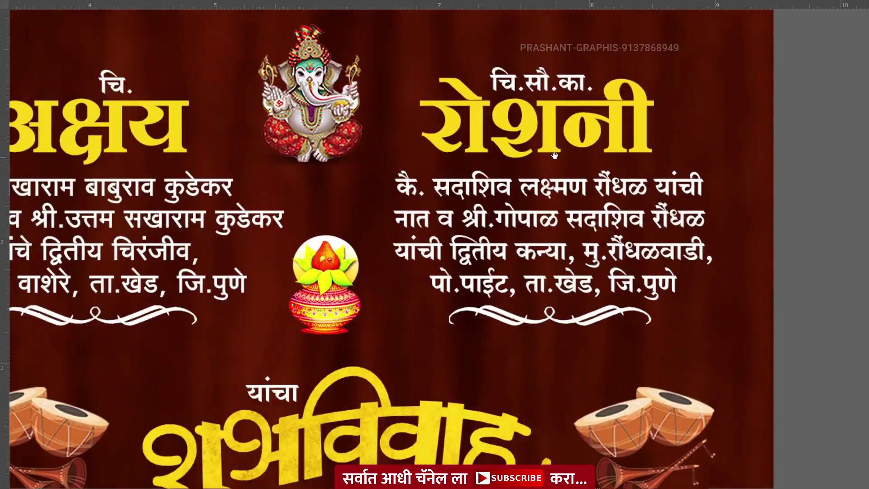
scroll(385, 122, "down", 1)
scroll(407, 181, "down", 4)
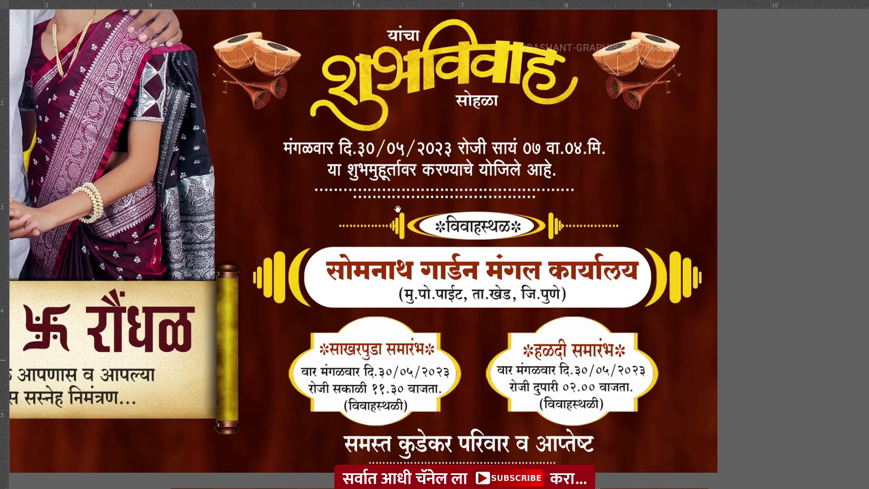
scroll(453, 249, "down", 4)
scroll(455, 255, "up", 1)
scroll(455, 255, "down", 3)
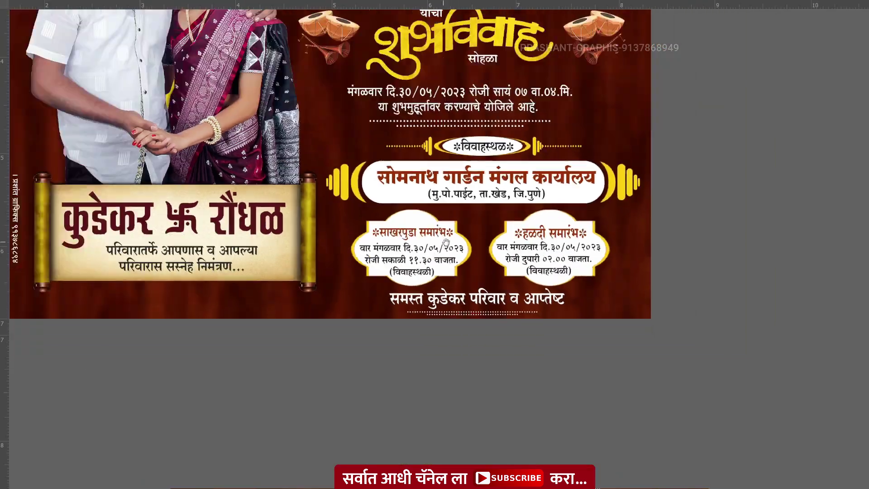
scroll(396, 414, "up", 1)
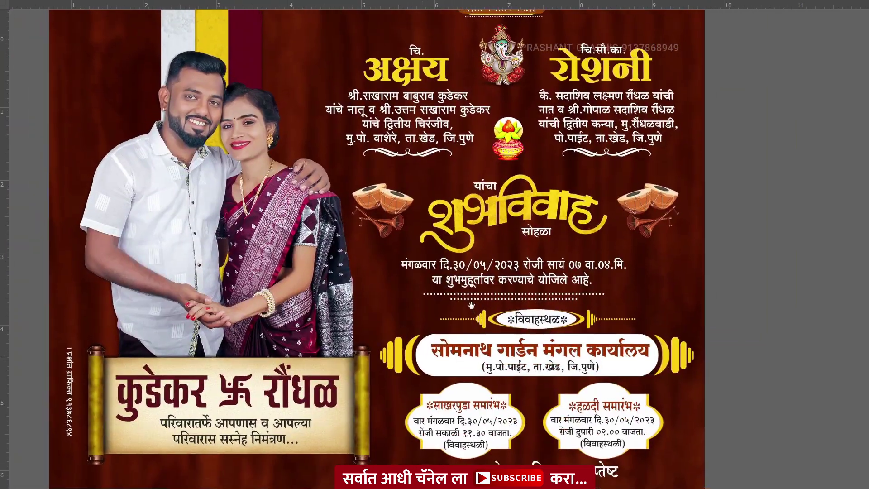
Show the Windows desktop with Win+D and refresh it from the desktop context menu
key("super+d")
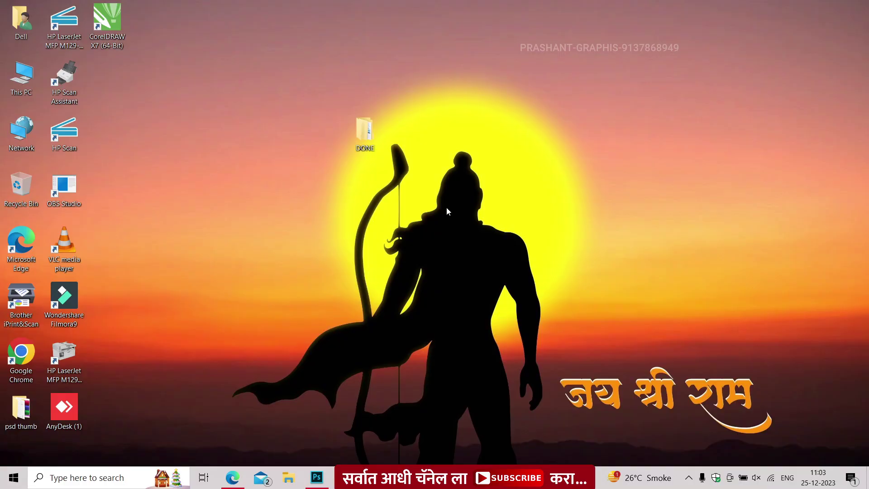
right_click(449, 99)
left_click(491, 153)
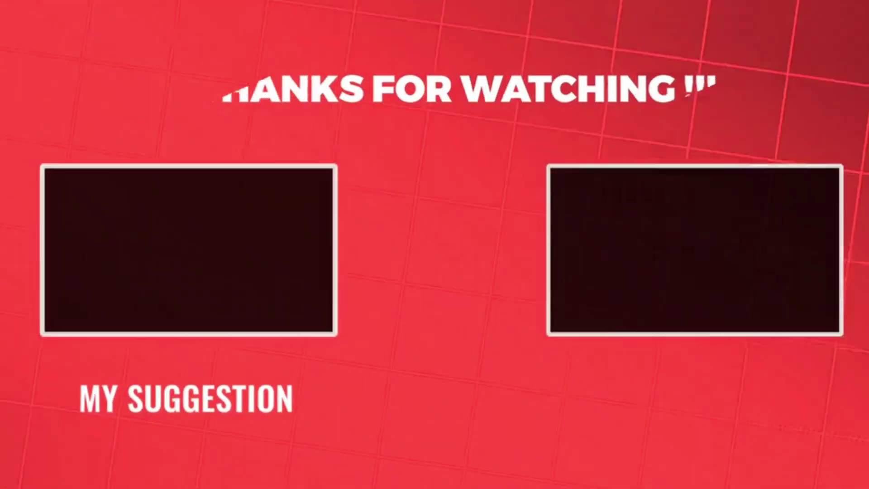